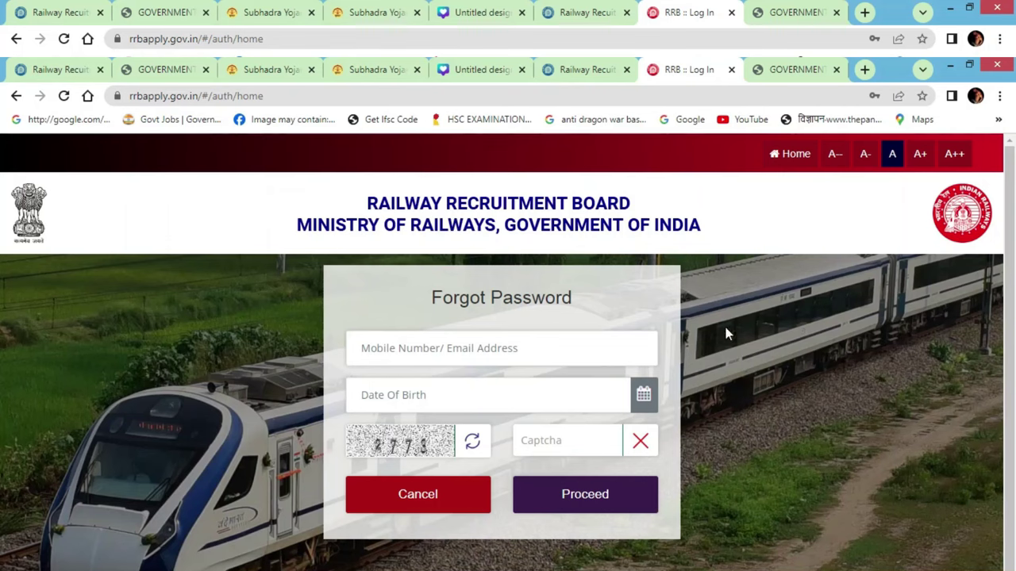
Start a new account registration from the portal home page and dismiss the existing-accounts note
{"action": "left_click", "coordinate": [9, 98]}
{"action": "left_click", "coordinate": [682, 192]}
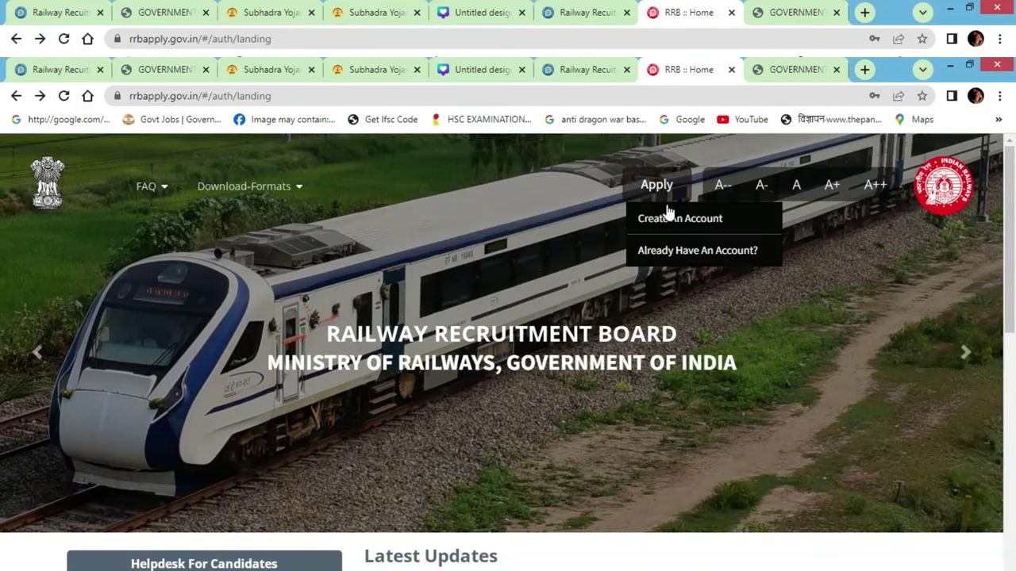
{"action": "left_click", "coordinate": [669, 214]}
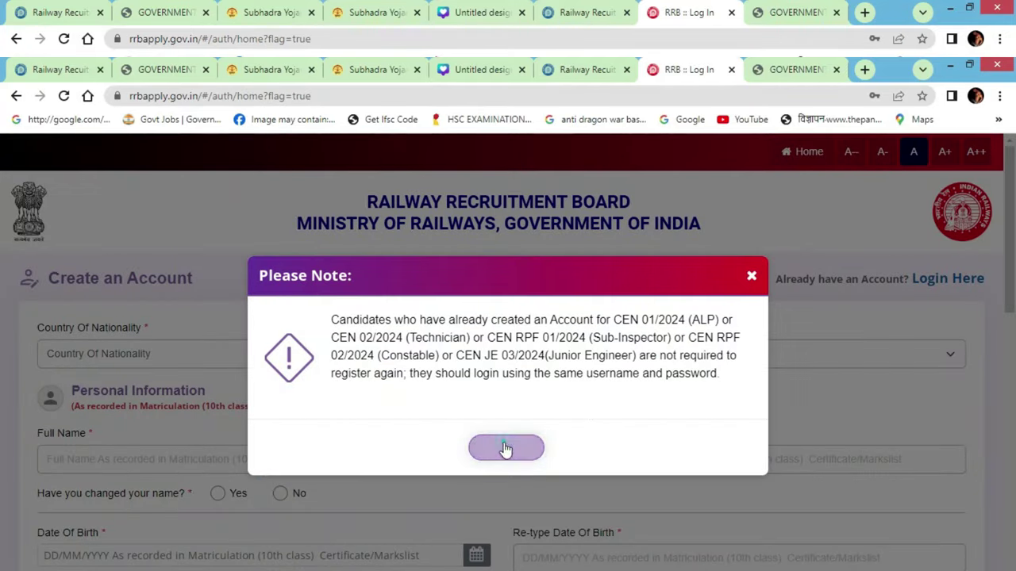
{"action": "left_click", "coordinate": [505, 448]}
Set nationality to India and enter the candidate's full name in both name fields
{"action": "left_click", "coordinate": [287, 362]}
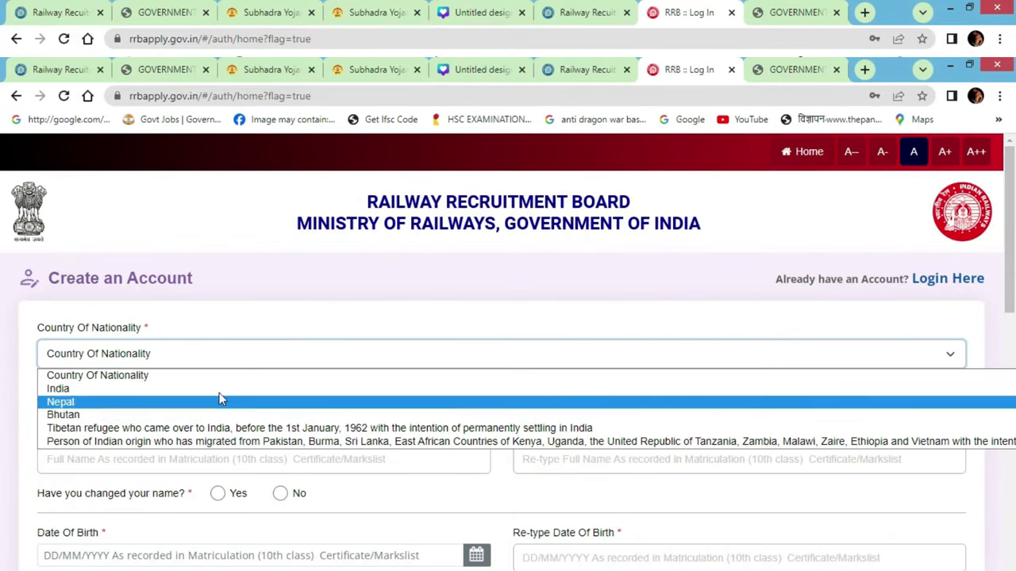
{"action": "left_click", "coordinate": [216, 389]}
{"action": "scroll", "coordinate": [247, 386], "scroll_direction": "down", "scroll_amount": 1}
{"action": "left_click", "coordinate": [212, 393]}
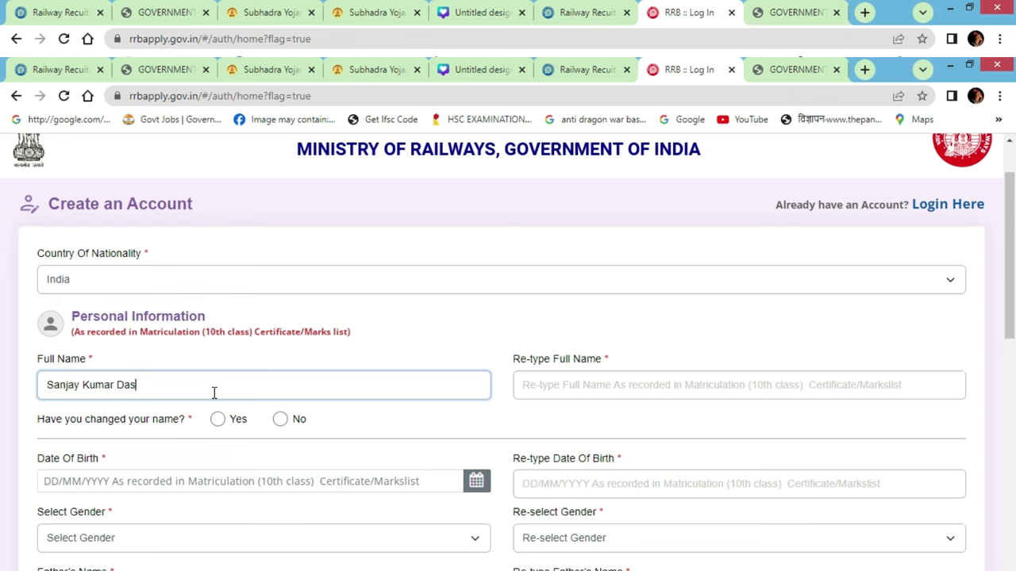
{"action": "key", "text": "Tab"}
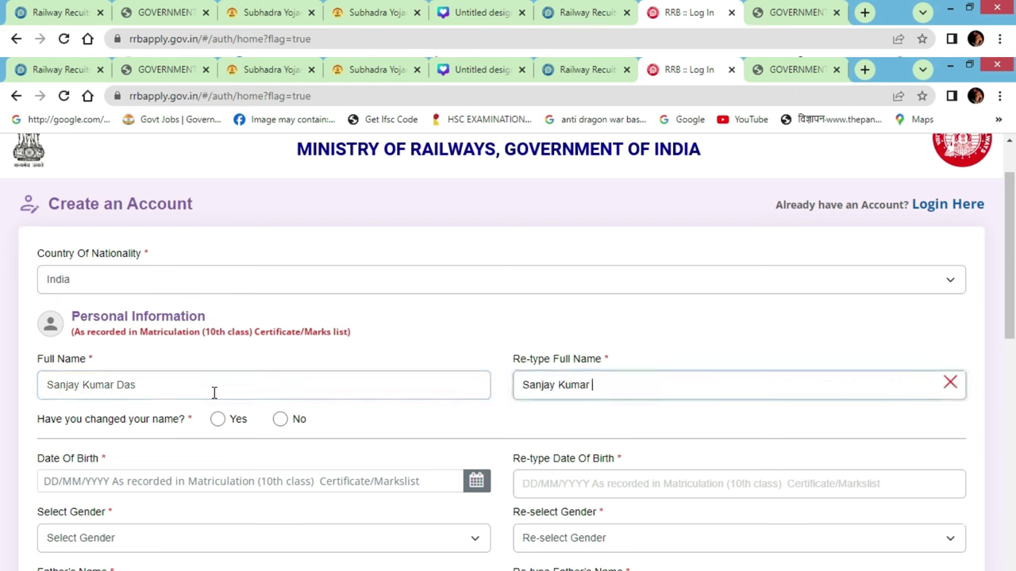
{"action": "left_click", "coordinate": [280, 419]}
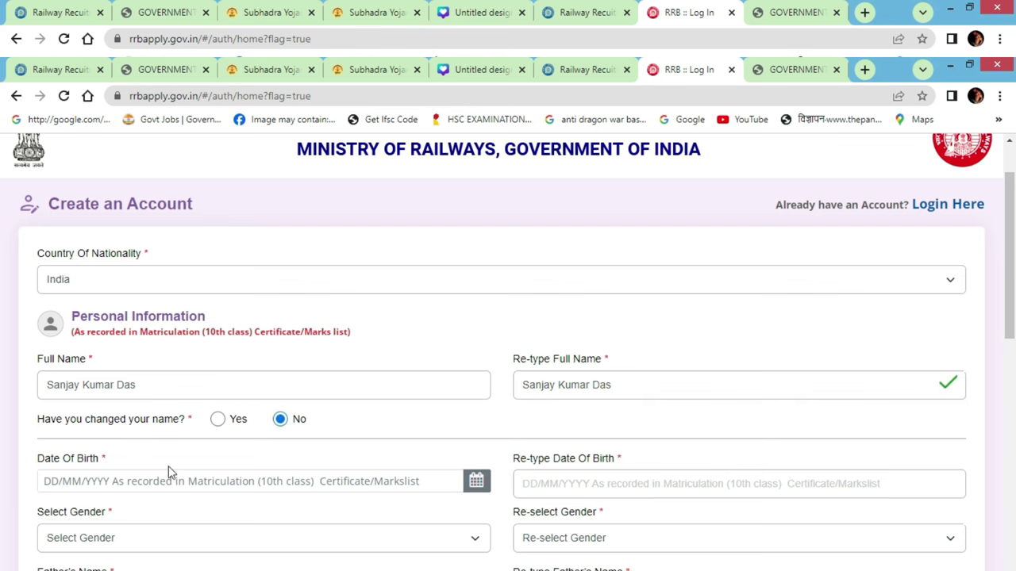
{"action": "left_click", "coordinate": [50, 482]}
{"action": "left_click", "coordinate": [145, 287]}
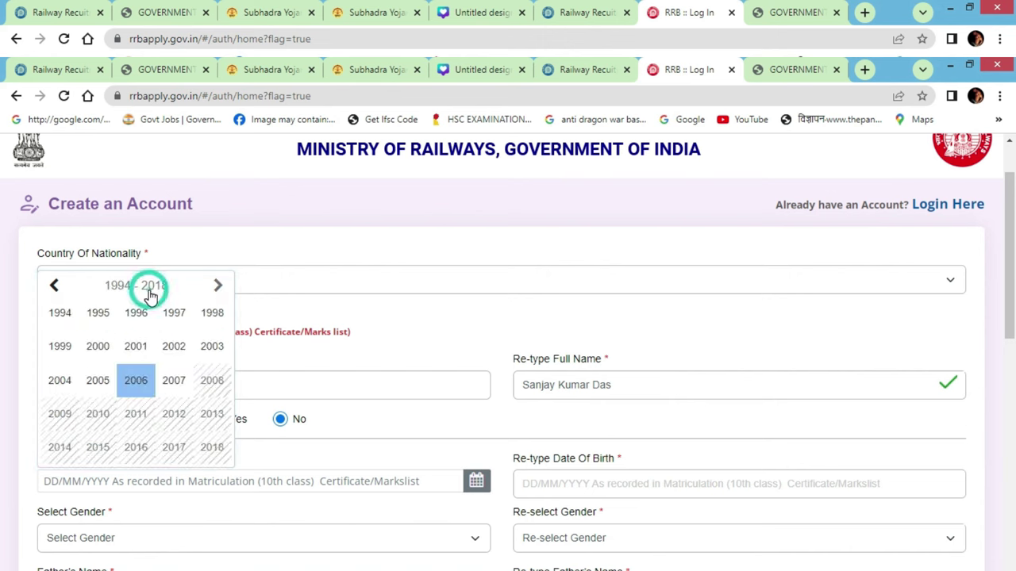
{"action": "left_click", "coordinate": [55, 289]}
{"action": "left_click", "coordinate": [221, 285]}
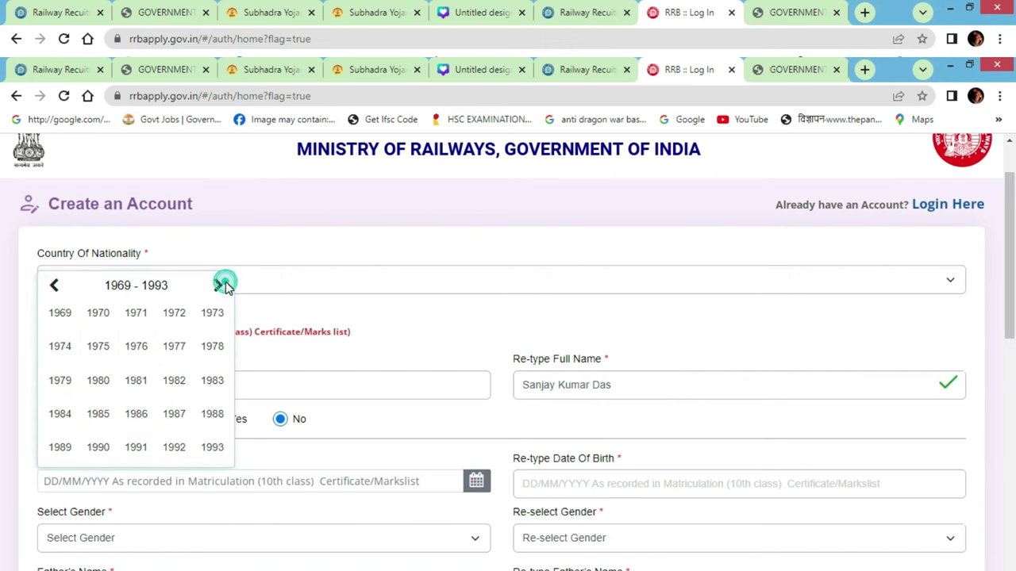
{"action": "left_click", "coordinate": [150, 291]}
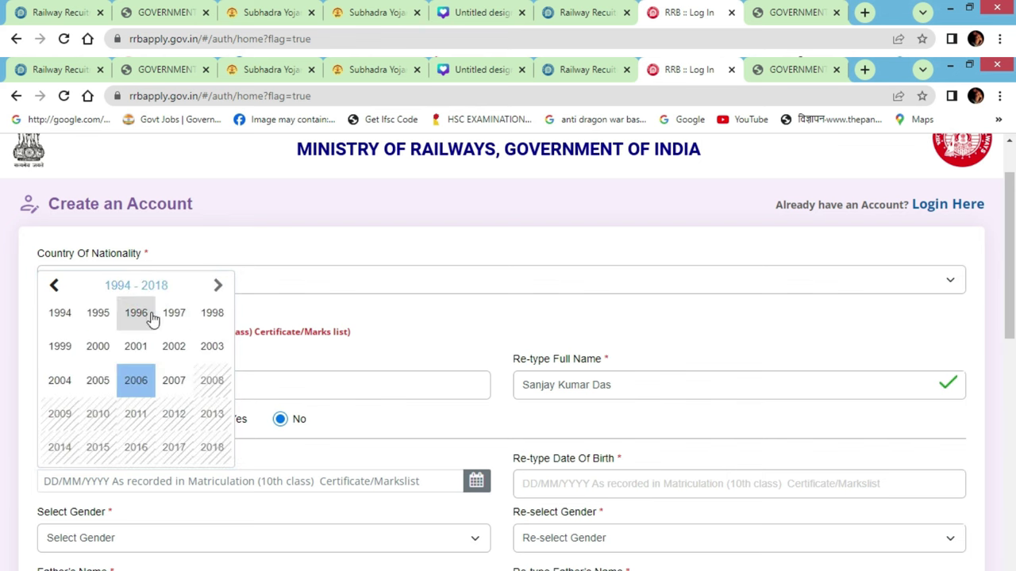
{"action": "left_click", "coordinate": [97, 316]}
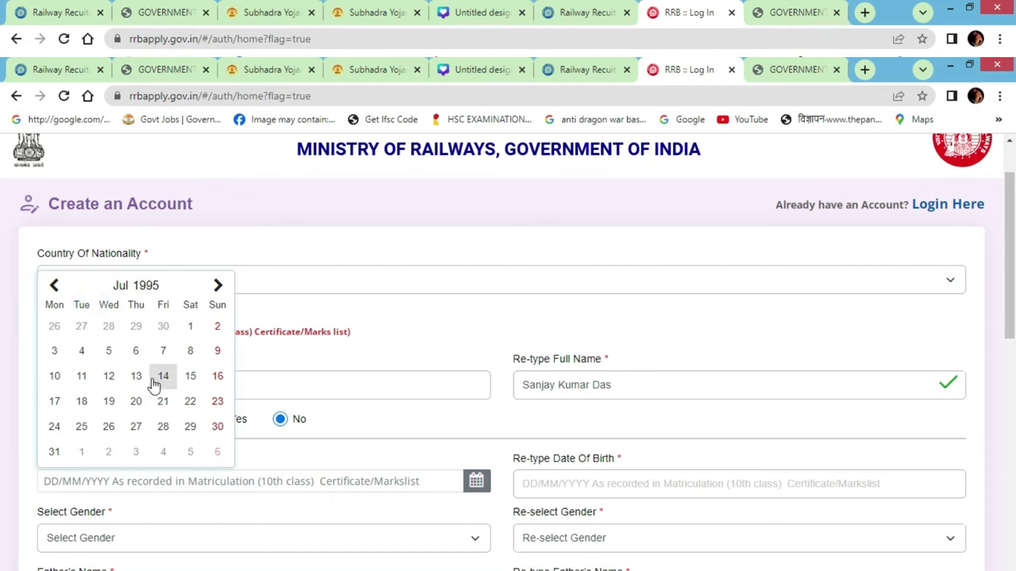
{"action": "left_click", "coordinate": [54, 286]}
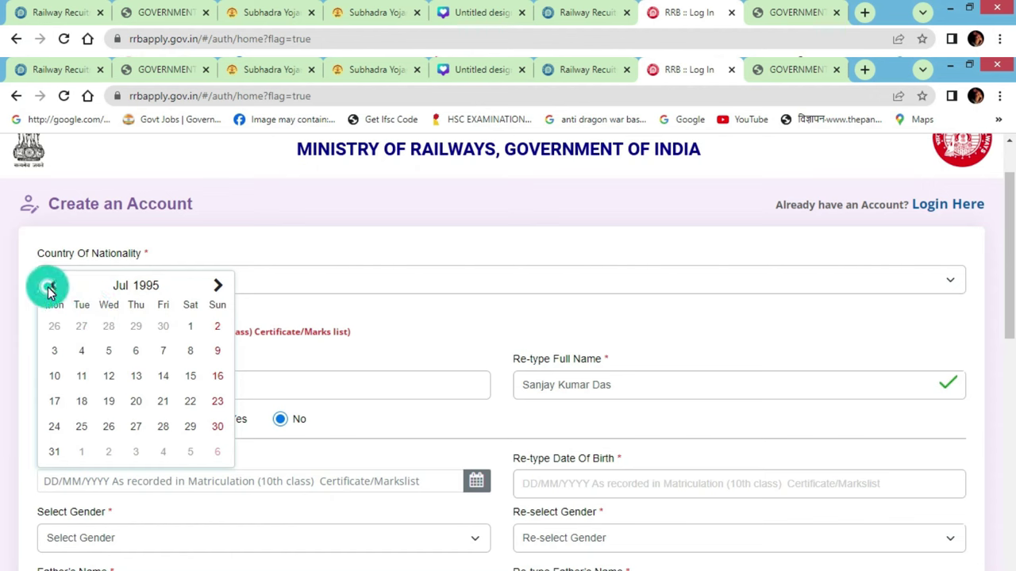
{"action": "left_click", "coordinate": [54, 286]}
{"action": "left_click", "coordinate": [54, 286]}
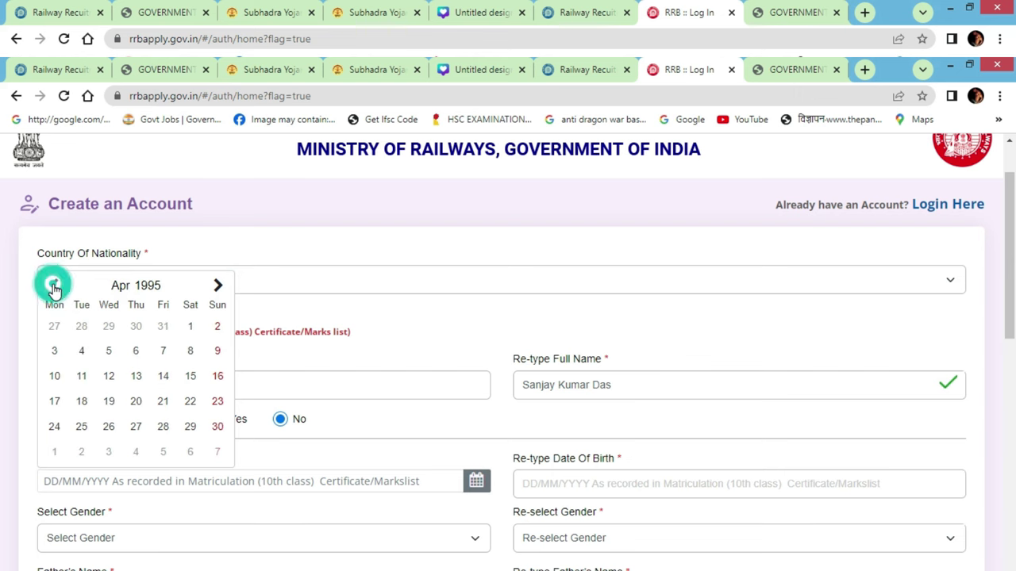
{"action": "left_click", "coordinate": [221, 288]}
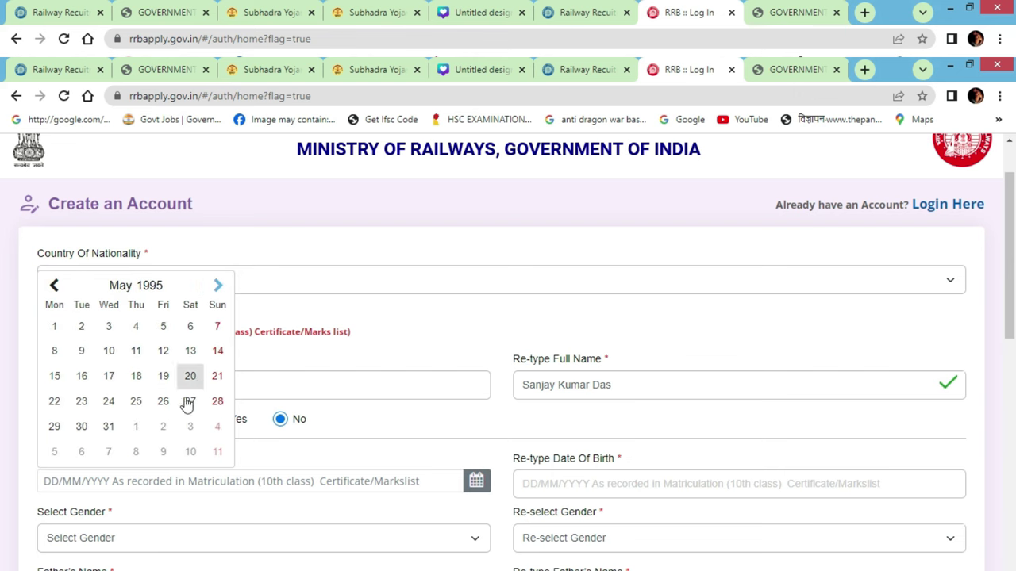
{"action": "left_click", "coordinate": [110, 401]}
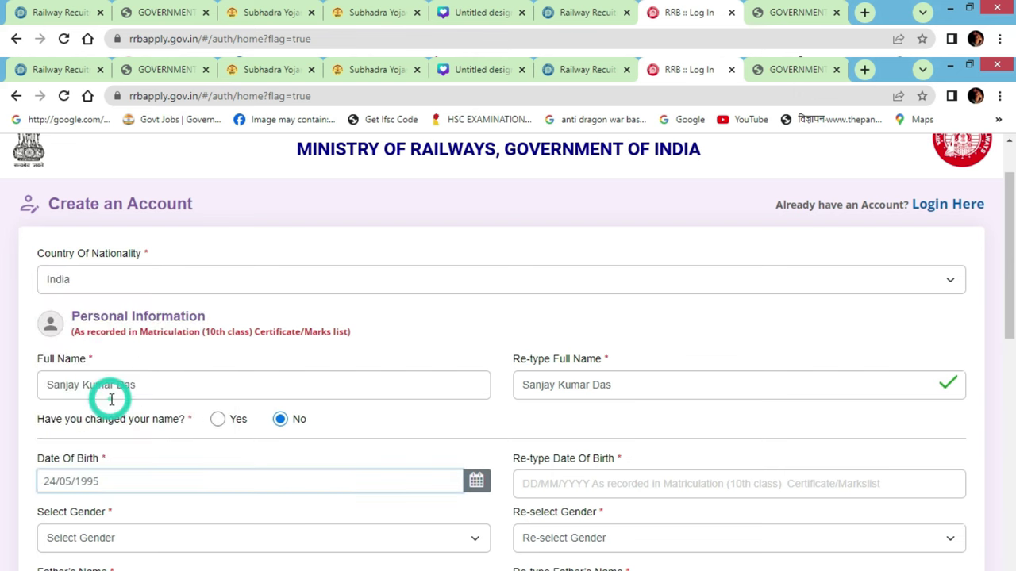
{"action": "left_click", "coordinate": [588, 482]}
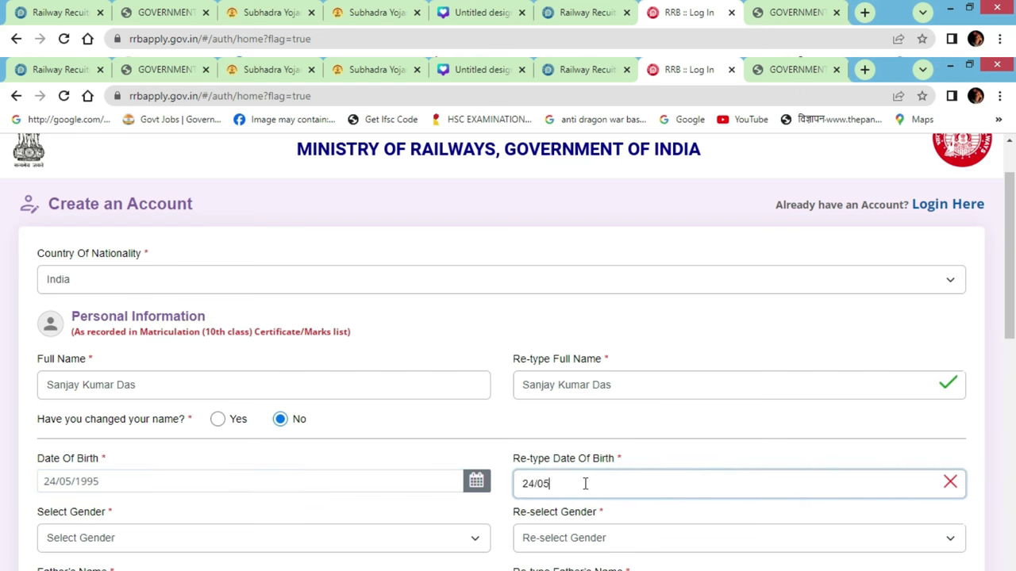
{"action": "scroll", "coordinate": [375, 395], "scroll_direction": "down", "scroll_amount": 2}
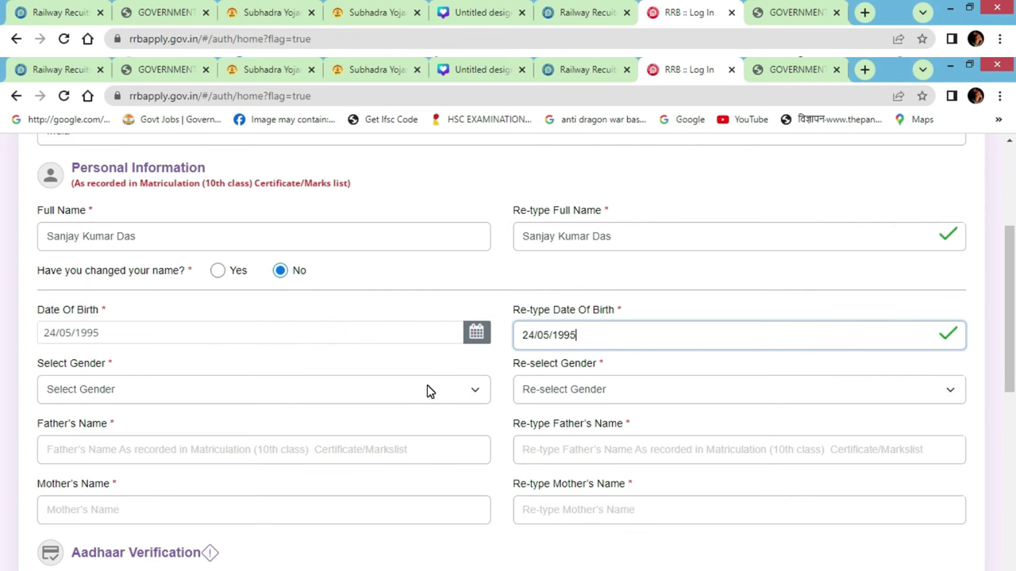
Set gender to Male in both gender dropdowns
{"action": "left_click", "coordinate": [243, 392]}
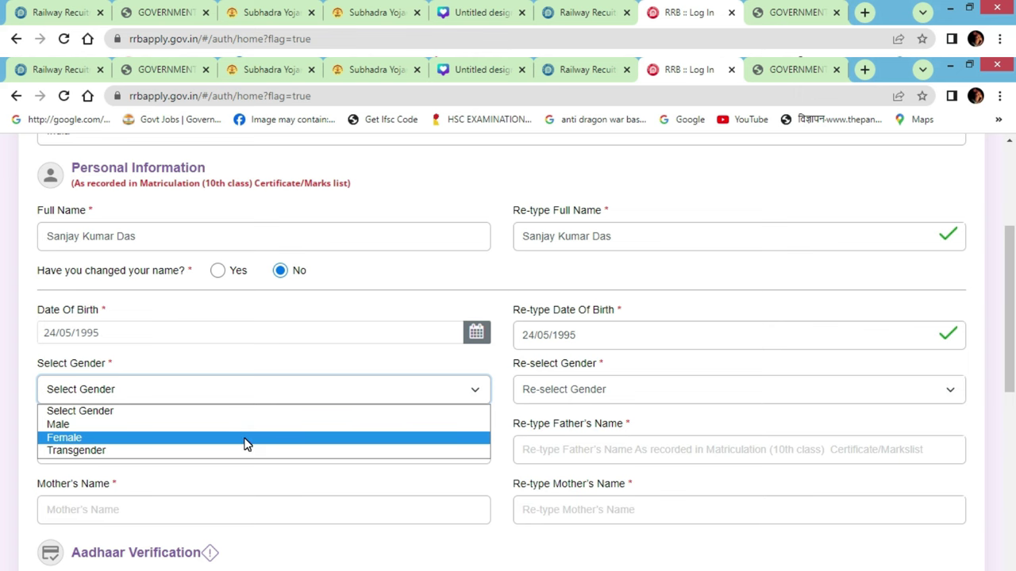
{"action": "left_click", "coordinate": [245, 426]}
{"action": "left_click", "coordinate": [557, 395]}
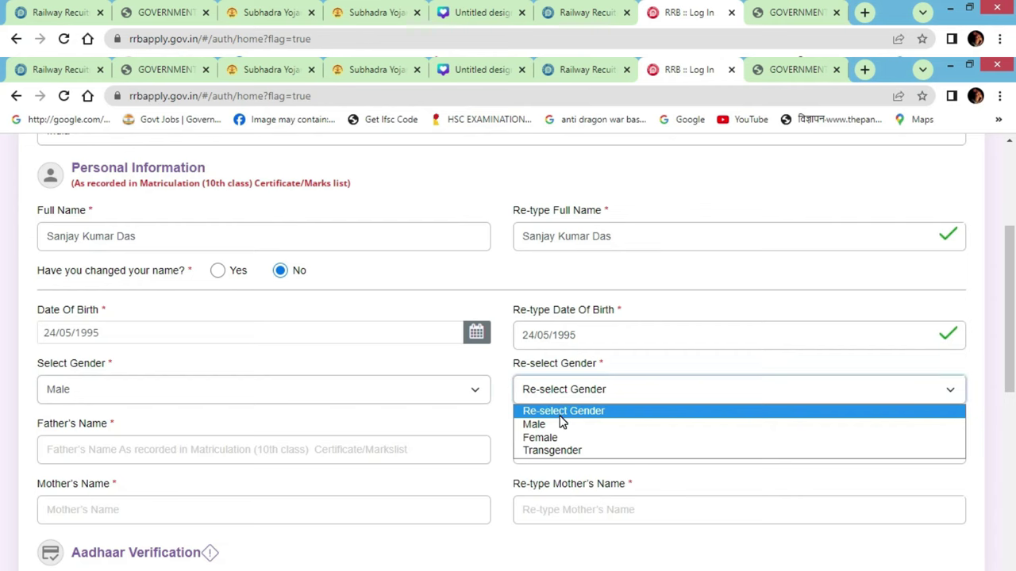
{"action": "left_click", "coordinate": [560, 422]}
{"action": "scroll", "coordinate": [207, 381], "scroll_direction": "down", "scroll_amount": 2}
Enter the father's name, clear its re-type field, and start Aadhaar verification
{"action": "left_click", "coordinate": [190, 294]}
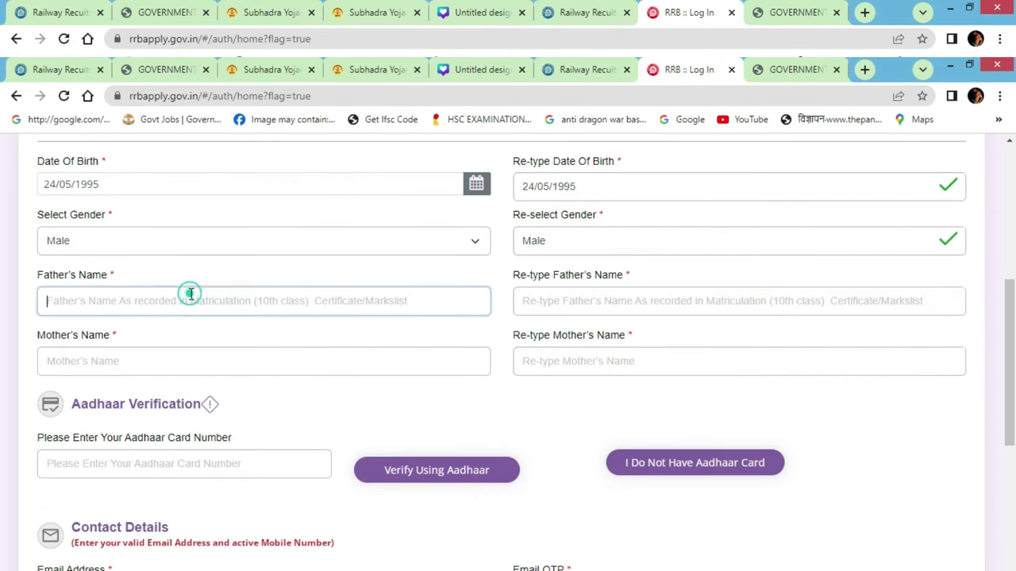
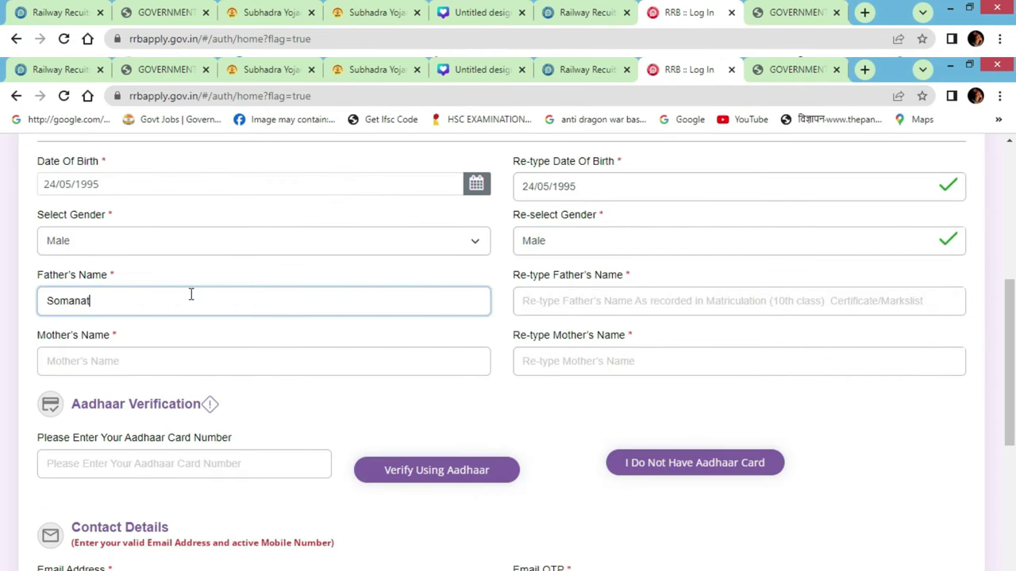
{"action": "key", "text": "Tab"}
{"action": "type", "text": "S"}
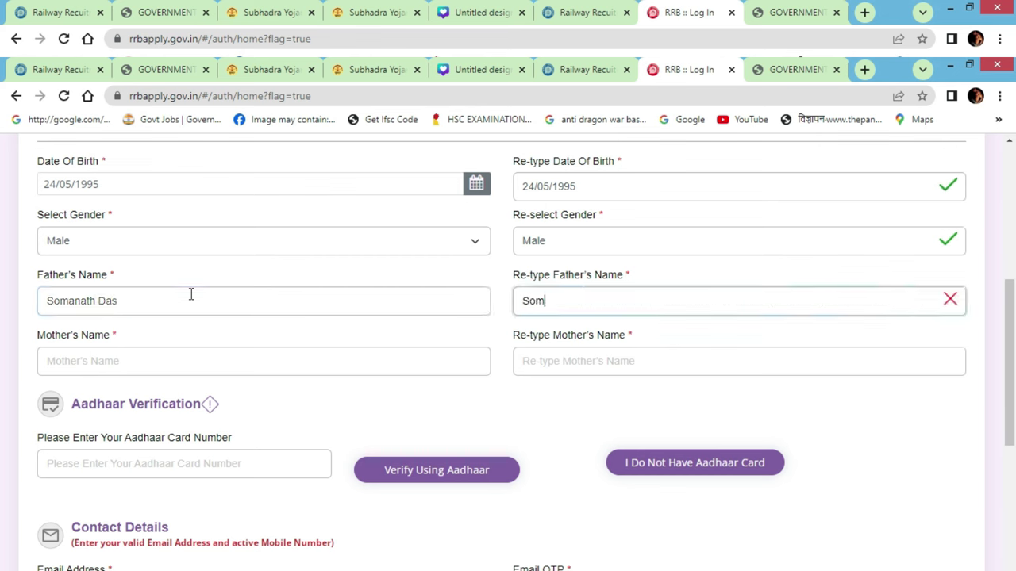
{"action": "key", "text": "ctrl+a"}
{"action": "key", "text": "BackSpace"}
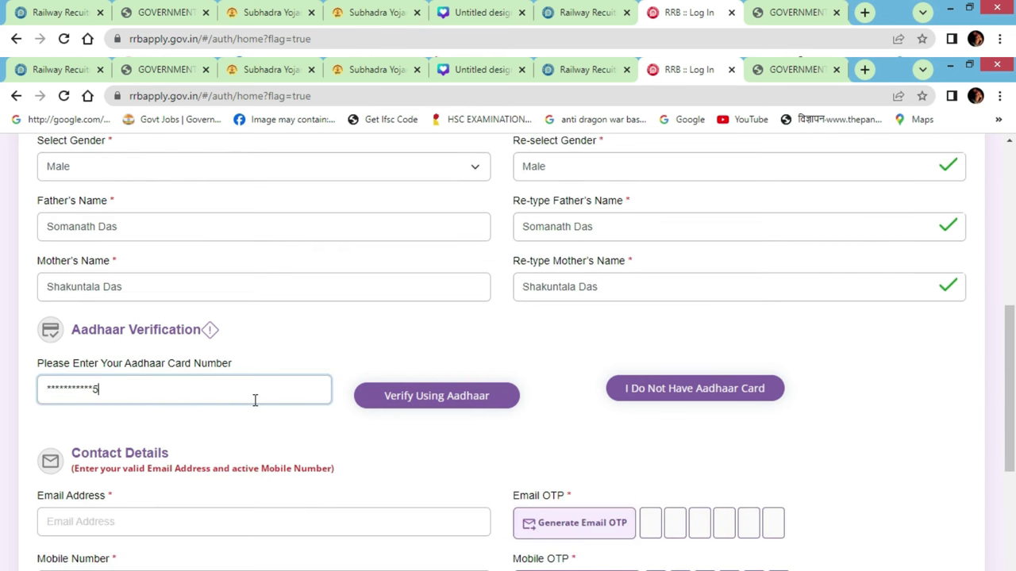
{"action": "left_click", "coordinate": [443, 404]}
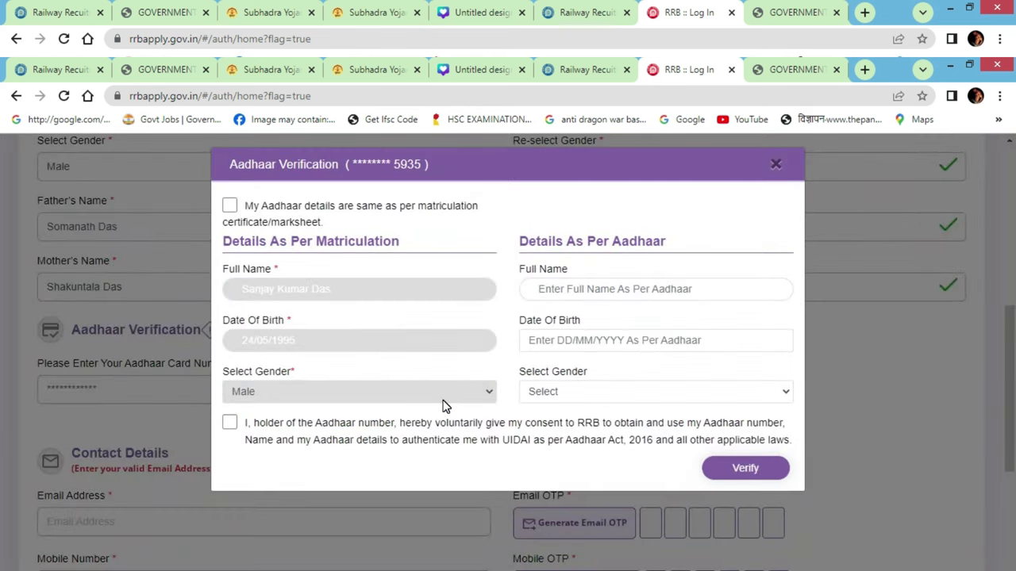
Tick 'same as matriculation' and the consent box, then verify the Aadhaar
{"action": "left_click", "coordinate": [230, 206]}
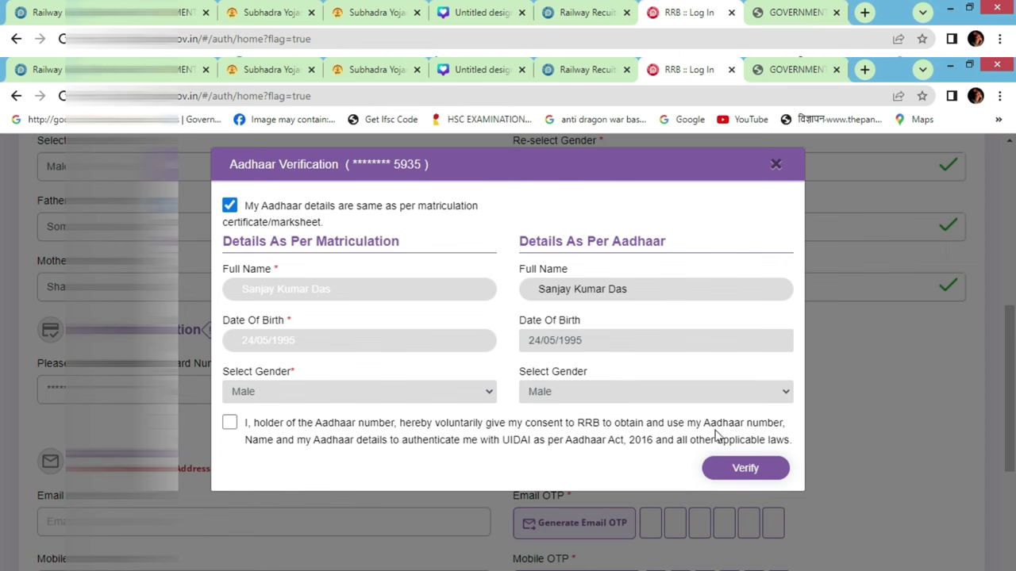
{"action": "left_click", "coordinate": [229, 423]}
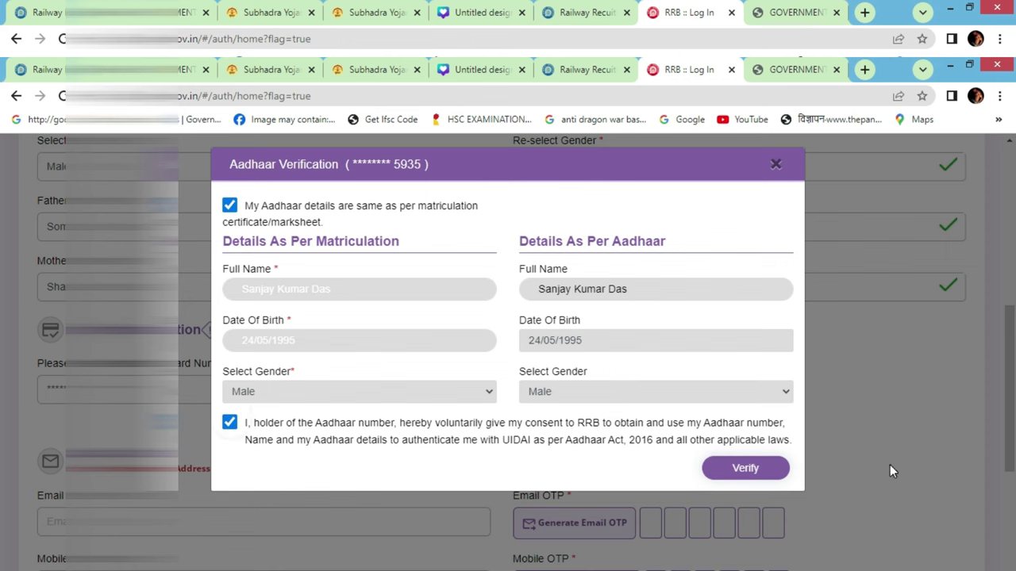
{"action": "left_click", "coordinate": [749, 468]}
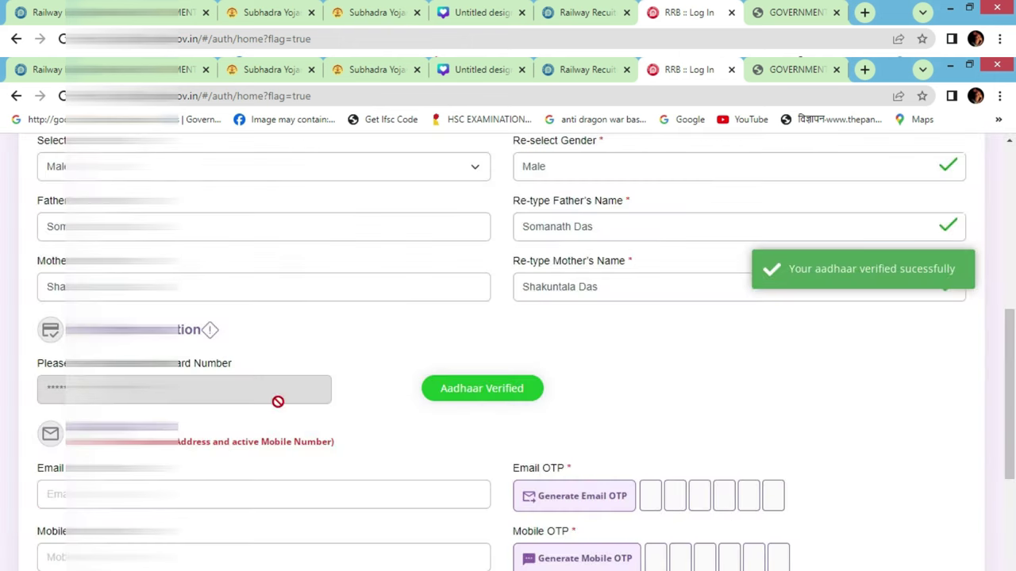
Enter the e-mail address and request a verification code for the mobile number
{"action": "scroll", "coordinate": [550, 388], "scroll_direction": "down", "scroll_amount": 4}
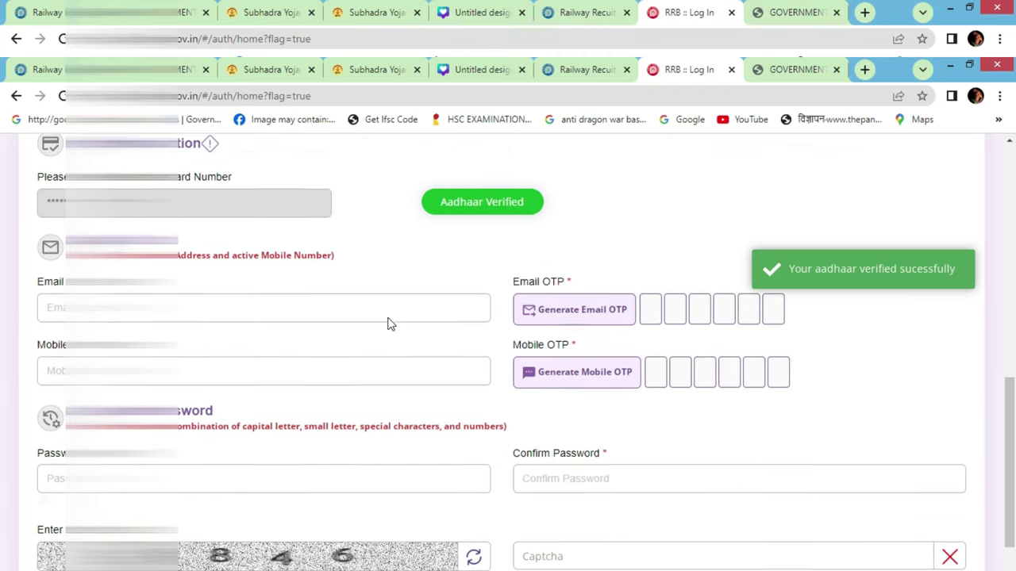
{"action": "left_click", "coordinate": [217, 206]}
{"action": "type", "text": "sanj"}
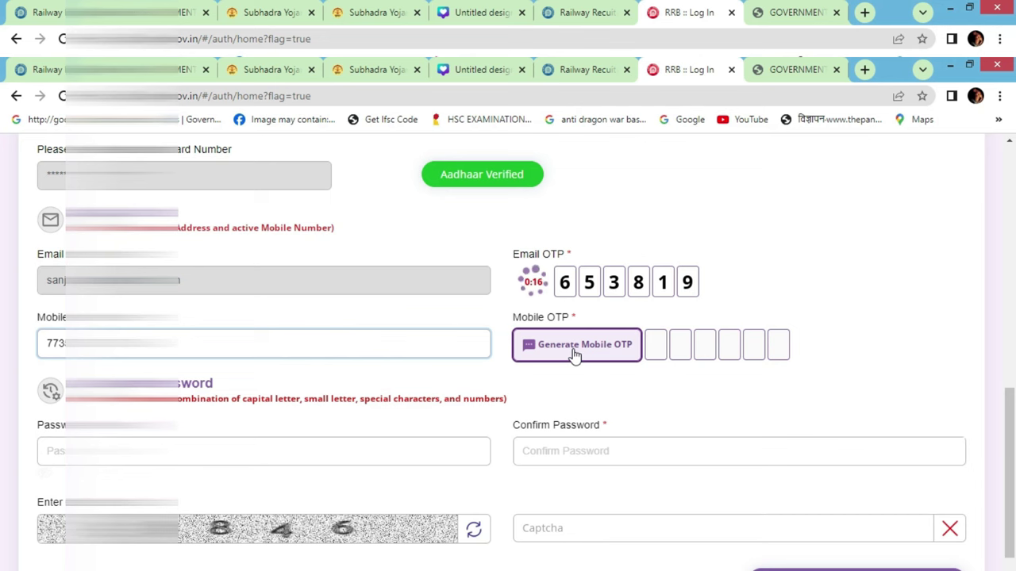
{"action": "left_click", "coordinate": [574, 354]}
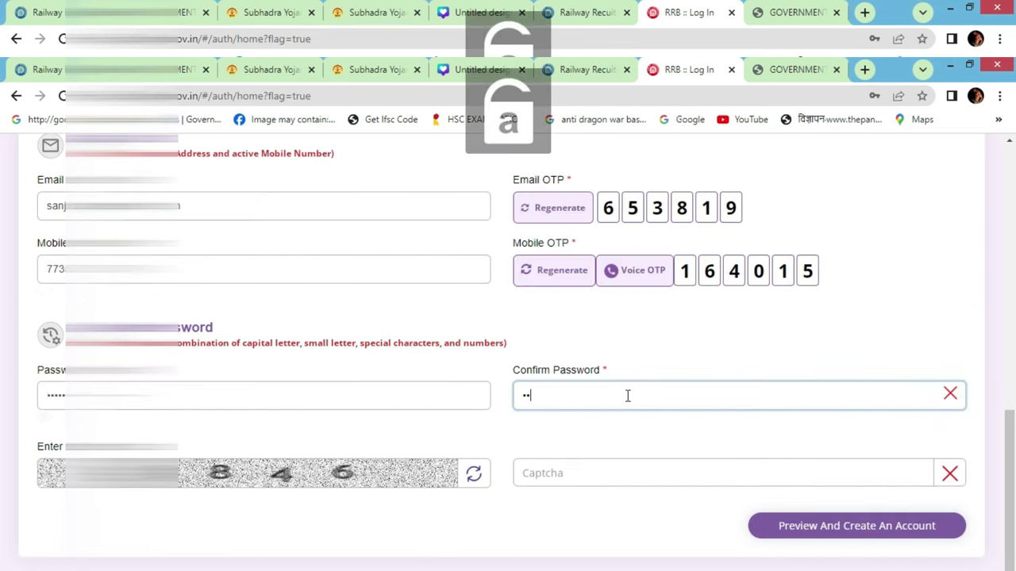
{"action": "type", "text": "a"}
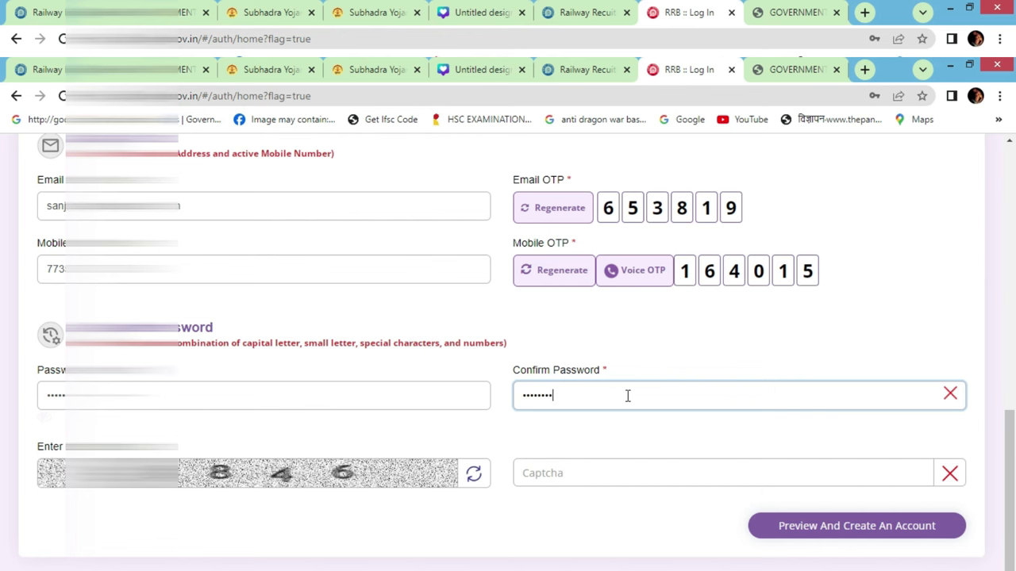
Enter the captcha answer and scroll down to the Preview And Create An Account button
{"action": "left_click", "coordinate": [707, 476]}
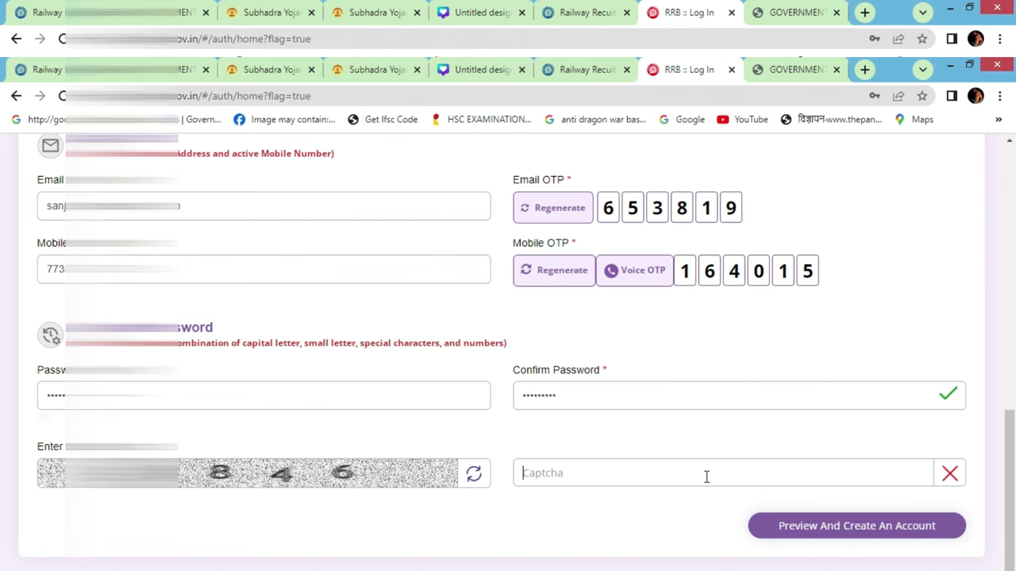
{"action": "type", "text": "5846"}
{"action": "scroll", "coordinate": [782, 441], "scroll_direction": "down", "scroll_amount": 1}
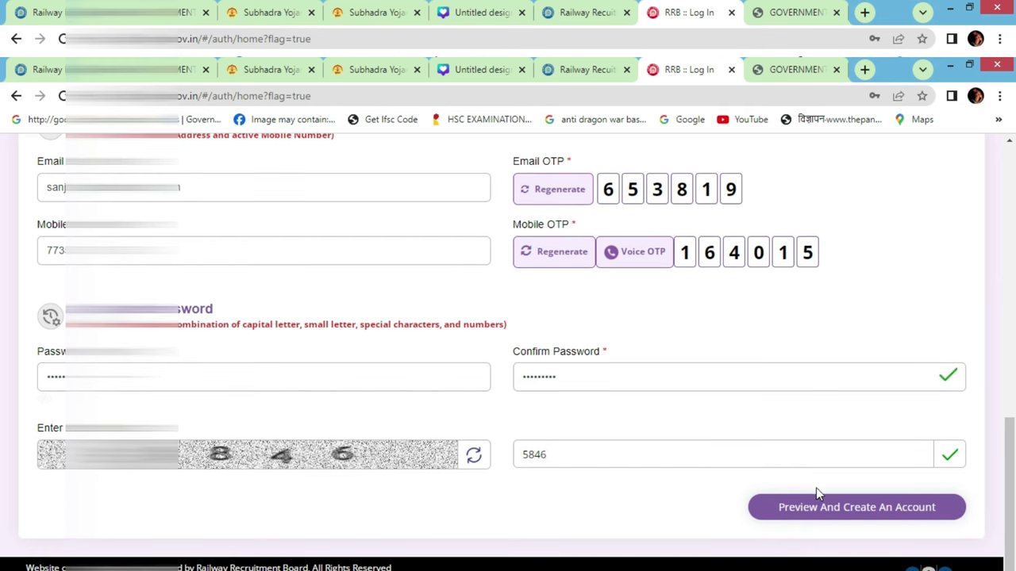
Preview the registration, accept the undertaking, and confirm creating the account
{"action": "left_click", "coordinate": [844, 517]}
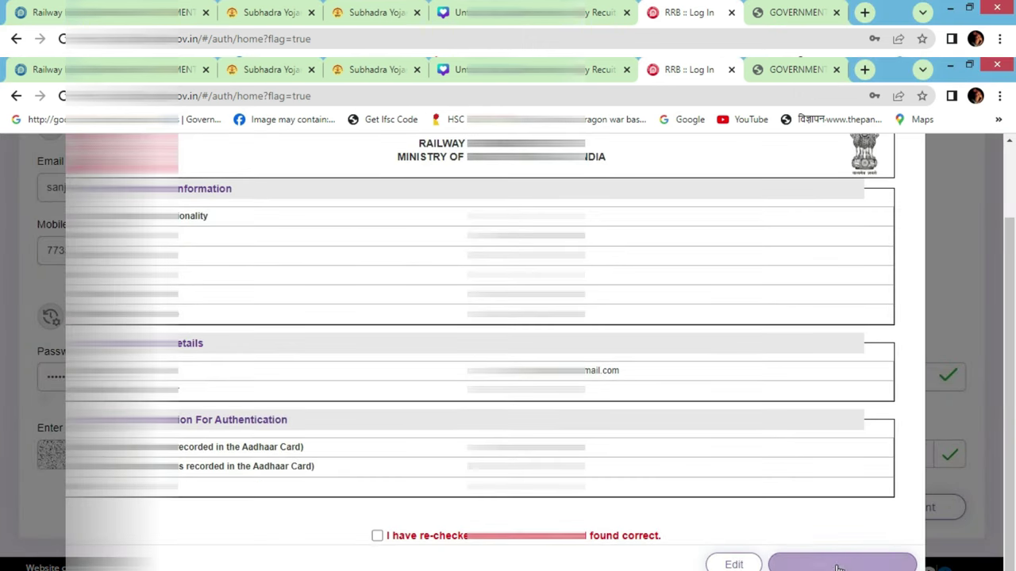
{"action": "left_click", "coordinate": [835, 564]}
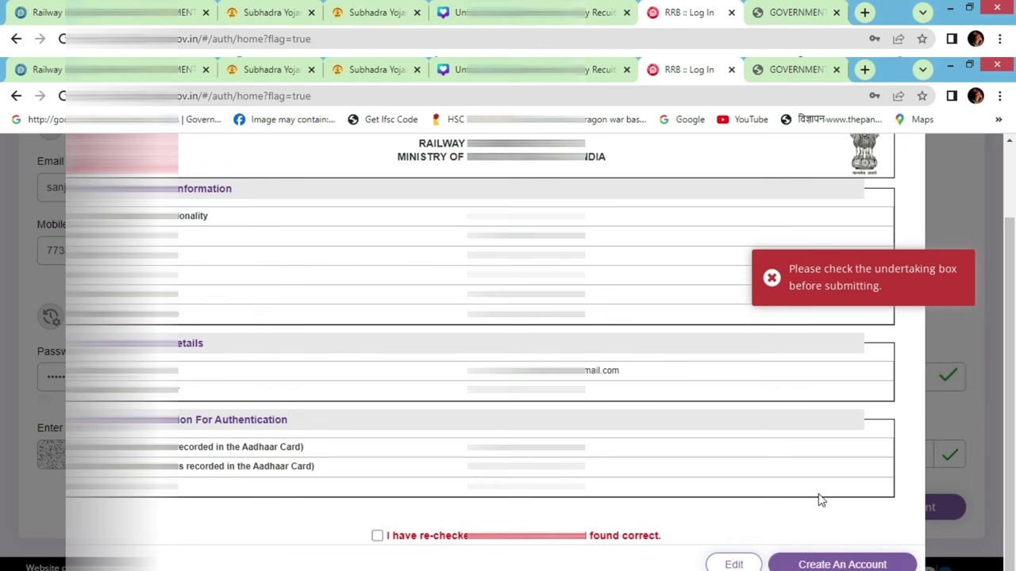
{"action": "left_click", "coordinate": [377, 537]}
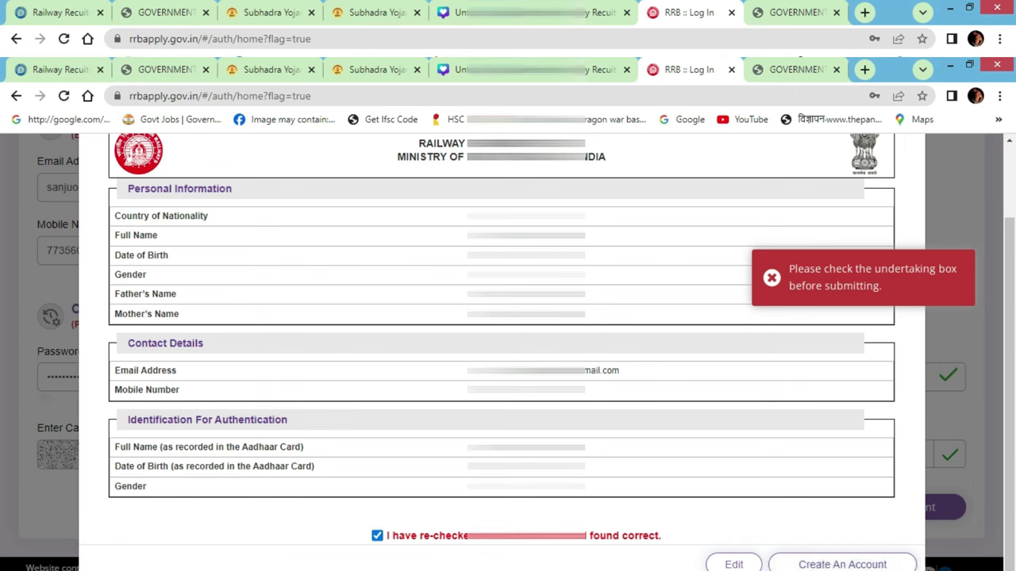
{"action": "left_click", "coordinate": [841, 565]}
{"action": "left_click", "coordinate": [521, 447]}
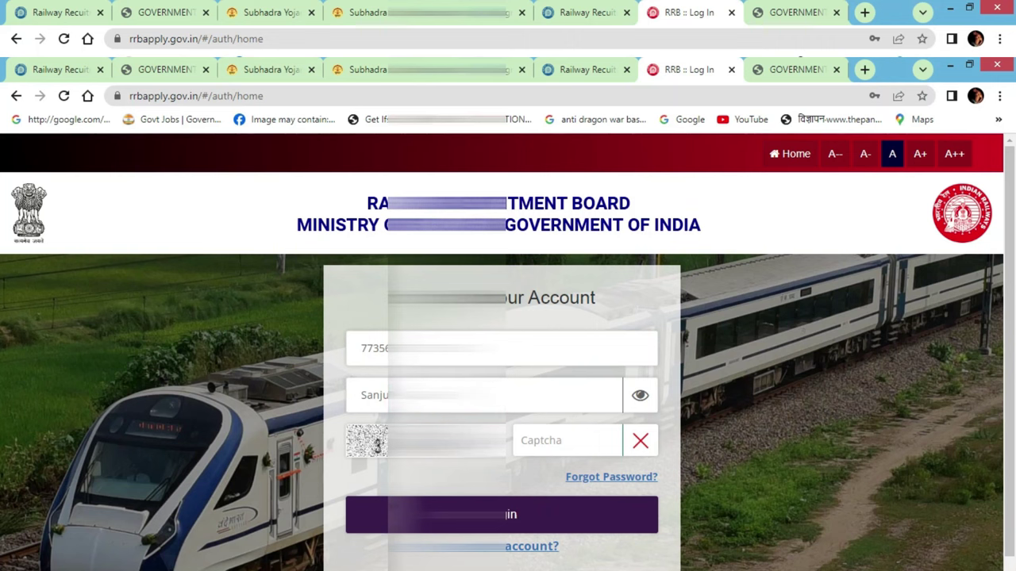
Enter the login captcha and sign in to the new account
{"action": "left_click", "coordinate": [558, 445]}
{"action": "type", "text": "3844"}
{"action": "left_click", "coordinate": [547, 517]}
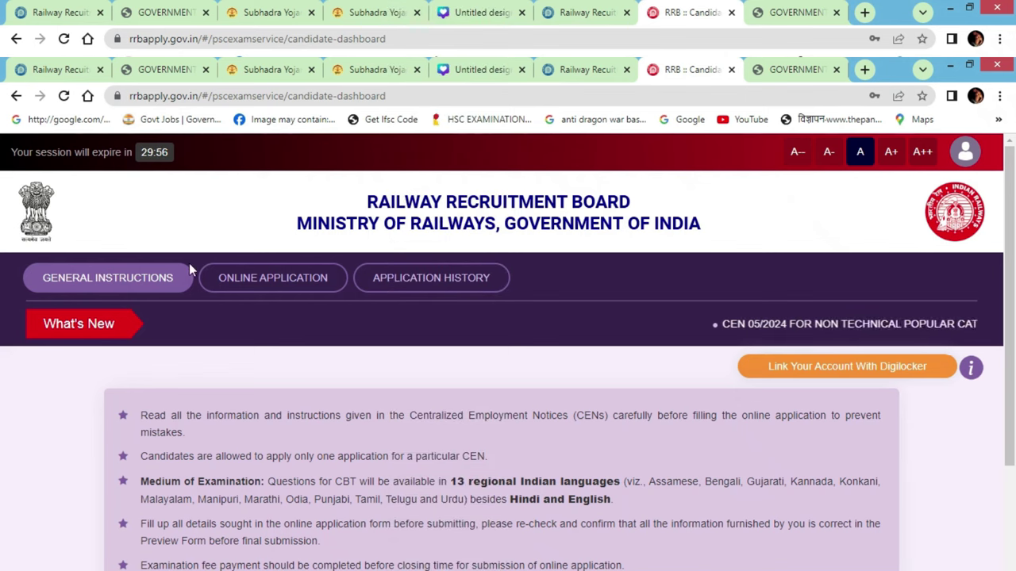
Switch browser tabs to reach the CEN 05/2024 notice PDF
{"action": "key", "text": "ctrl+shift+Tab"}
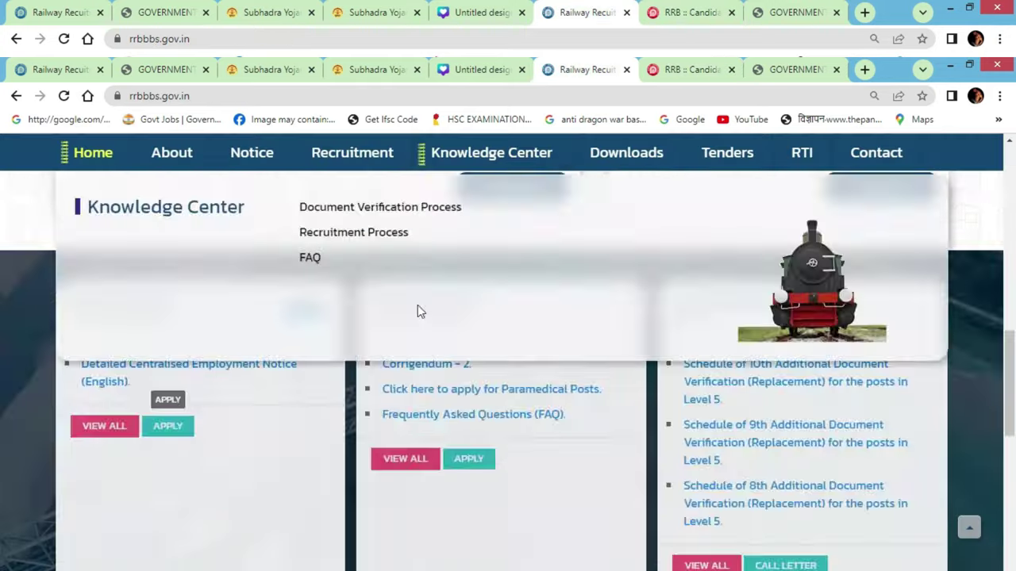
{"action": "key", "text": "ctrl+1"}
{"action": "key", "text": "ctrl+9"}
{"action": "key", "text": "F5"}
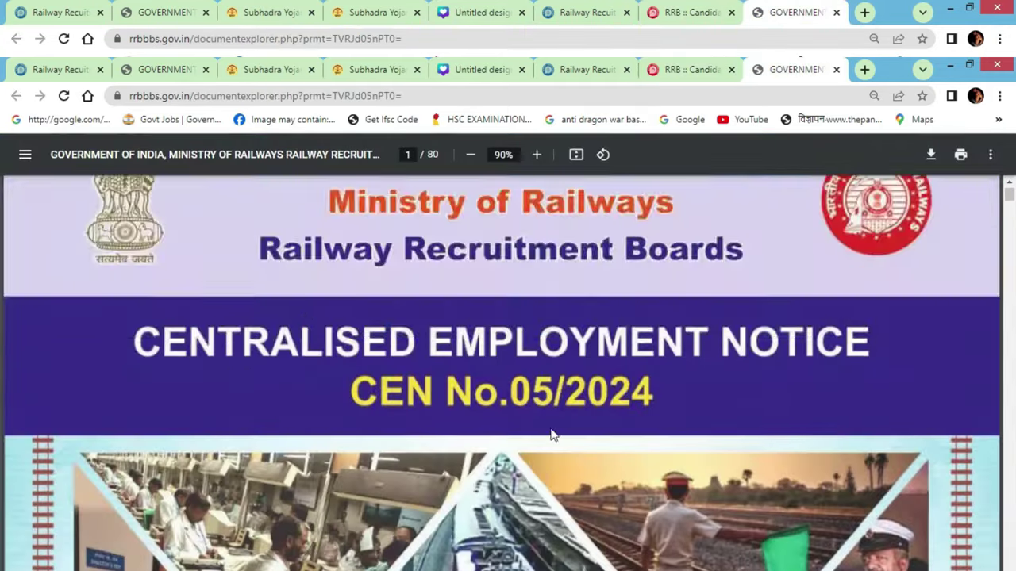
Scroll through the notice, highlighting the Junior Account Assistant row, to the Annexure-B vacancy table
{"action": "scroll", "coordinate": [589, 401], "scroll_direction": "down", "scroll_amount": 20}
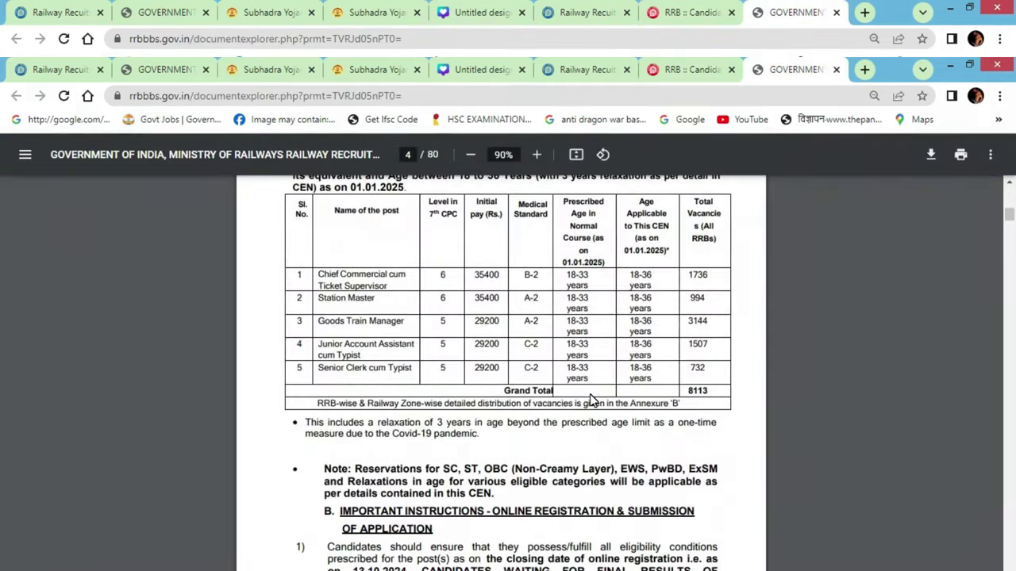
{"action": "left_click_drag", "start_coordinate": [488, 240], "coordinate": [401, 375]}
{"action": "scroll", "coordinate": [431, 389], "scroll_direction": "down", "scroll_amount": 12}
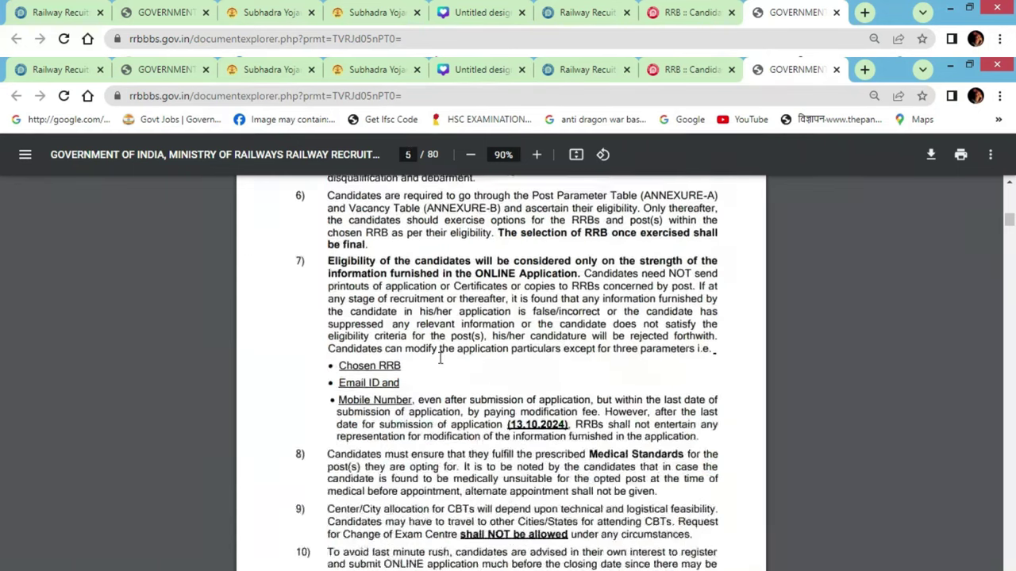
{"action": "scroll", "coordinate": [440, 358], "scroll_direction": "down", "scroll_amount": 2}
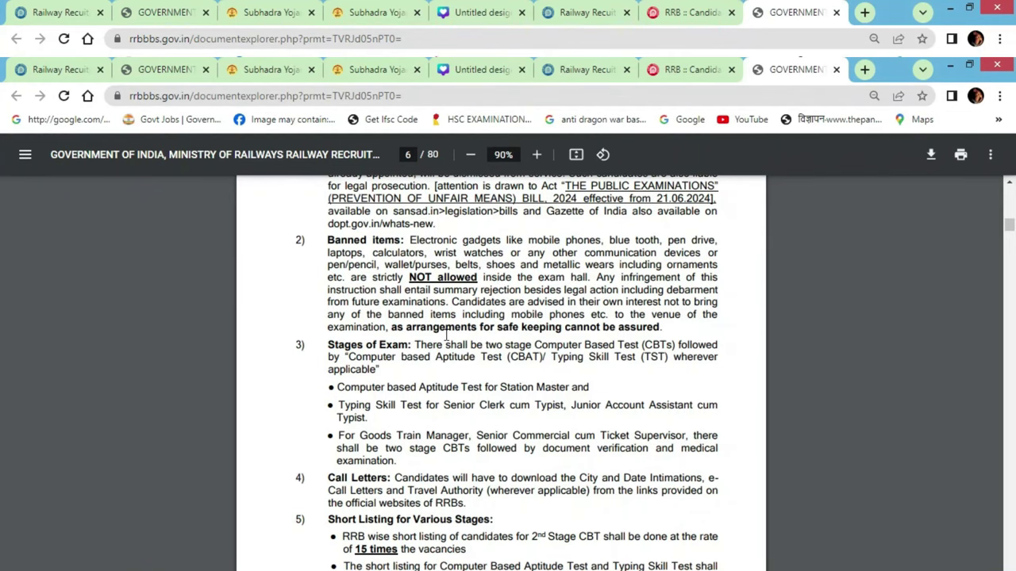
{"action": "scroll", "coordinate": [446, 337], "scroll_direction": "down", "scroll_amount": 20}
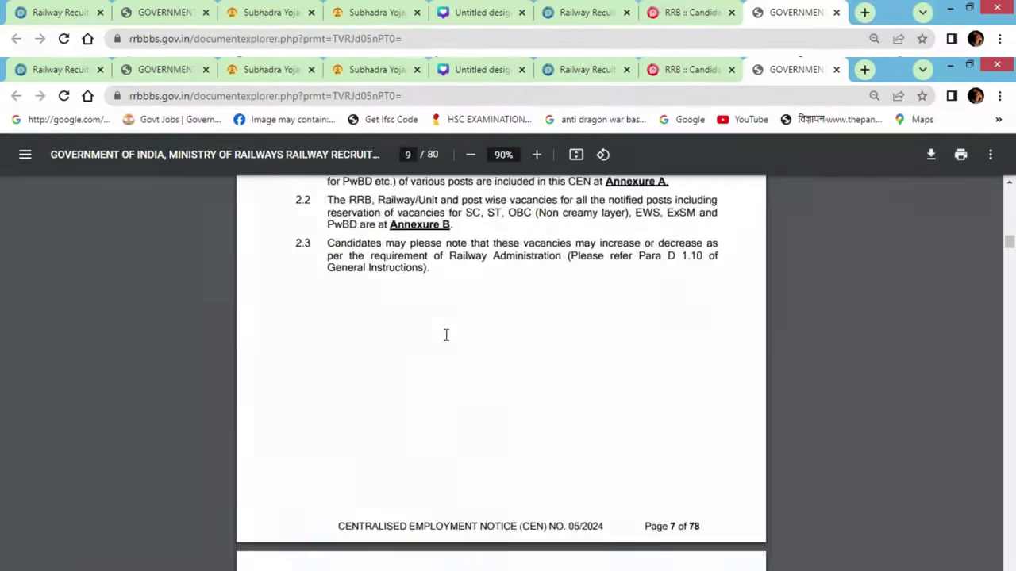
{"action": "scroll", "coordinate": [558, 318], "scroll_direction": "down", "scroll_amount": 20}
{"action": "left_click_drag", "start_coordinate": [1009, 265], "coordinate": [1009, 385]}
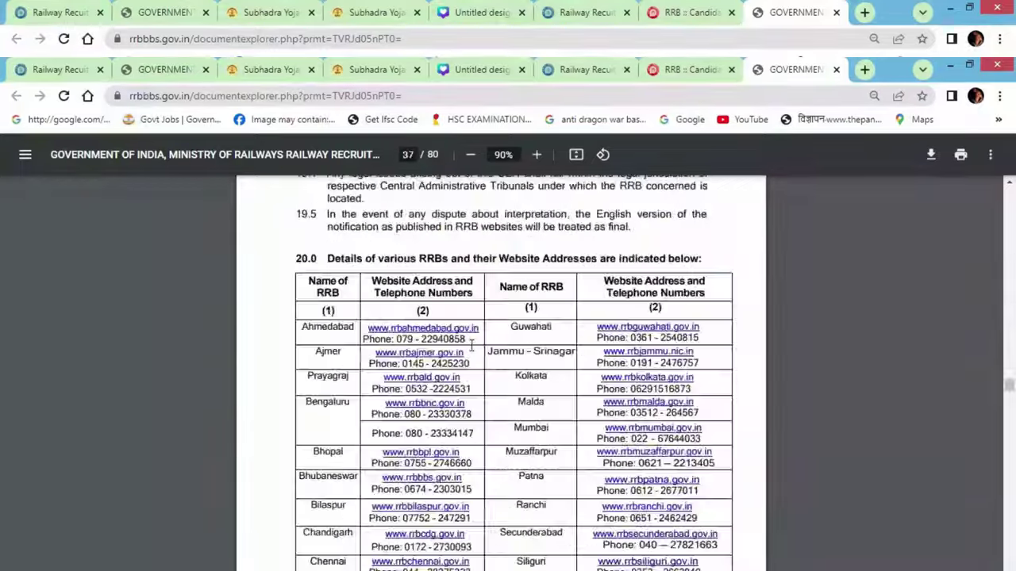
{"action": "scroll", "coordinate": [468, 349], "scroll_direction": "down", "scroll_amount": 20}
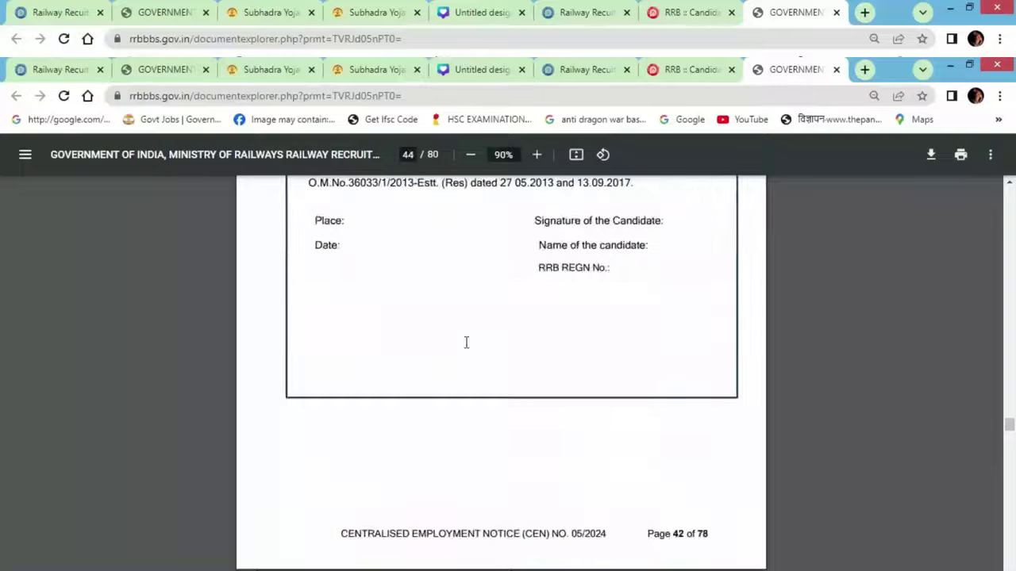
{"action": "scroll", "coordinate": [466, 342], "scroll_direction": "down", "scroll_amount": 20}
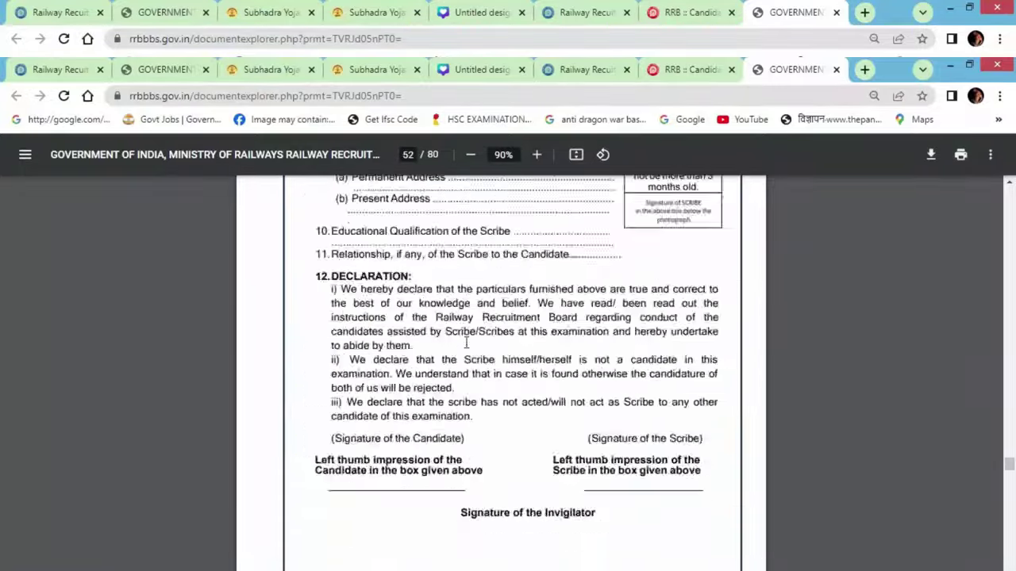
{"action": "scroll", "coordinate": [465, 342], "scroll_direction": "down", "scroll_amount": 10}
{"action": "scroll", "coordinate": [466, 342], "scroll_direction": "down", "scroll_amount": 20}
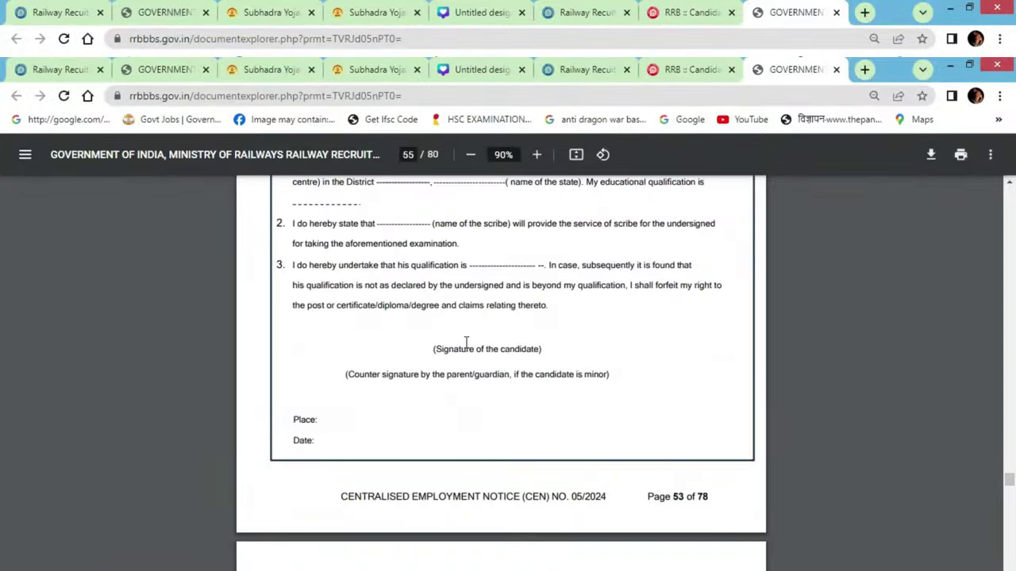
{"action": "scroll", "coordinate": [595, 376], "scroll_direction": "down", "scroll_amount": 20}
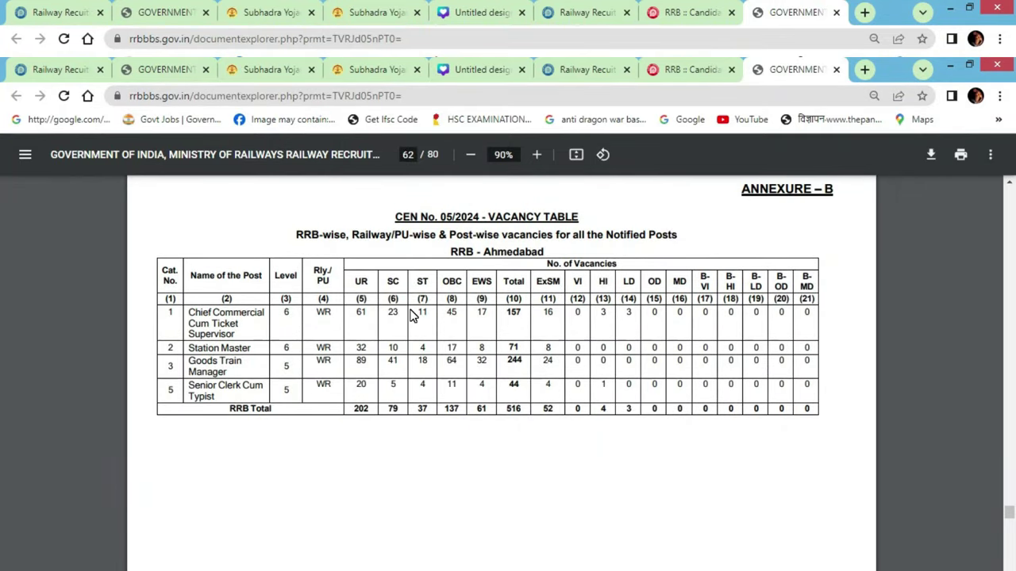
{"action": "scroll", "coordinate": [412, 316], "scroll_direction": "down", "scroll_amount": 2}
{"action": "scroll", "coordinate": [331, 370], "scroll_direction": "up", "scroll_amount": 1}
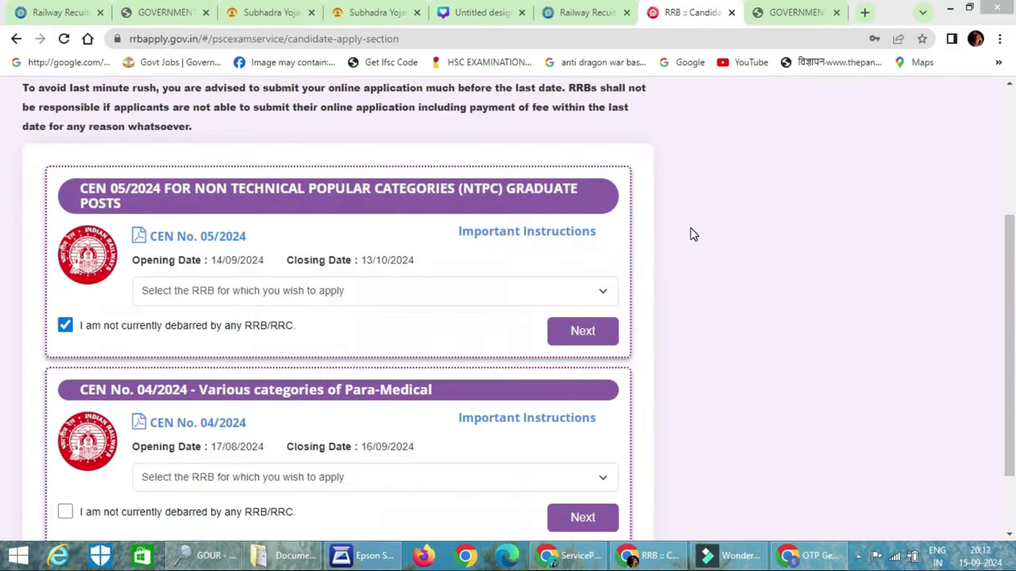
{"action": "scroll", "coordinate": [690, 234], "scroll_direction": "up", "scroll_amount": 3}
{"action": "scroll", "coordinate": [689, 234], "scroll_direction": "down", "scroll_amount": 3}
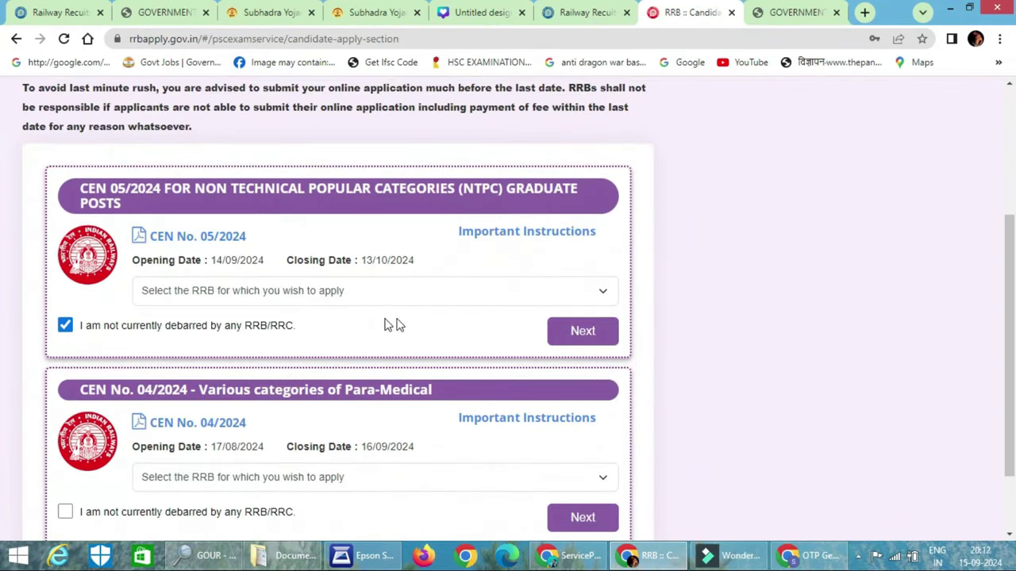
Select Bhubaneswar as the RRB and proceed to the CEN 05/2024 application form
{"action": "left_click", "coordinate": [485, 286]}
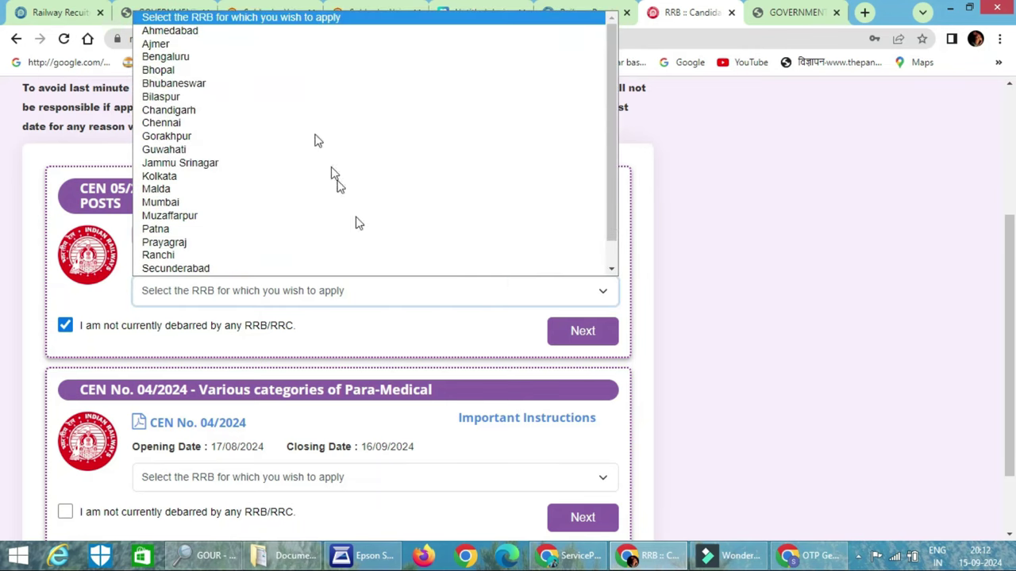
{"action": "left_click", "coordinate": [297, 84]}
{"action": "left_click", "coordinate": [582, 337]}
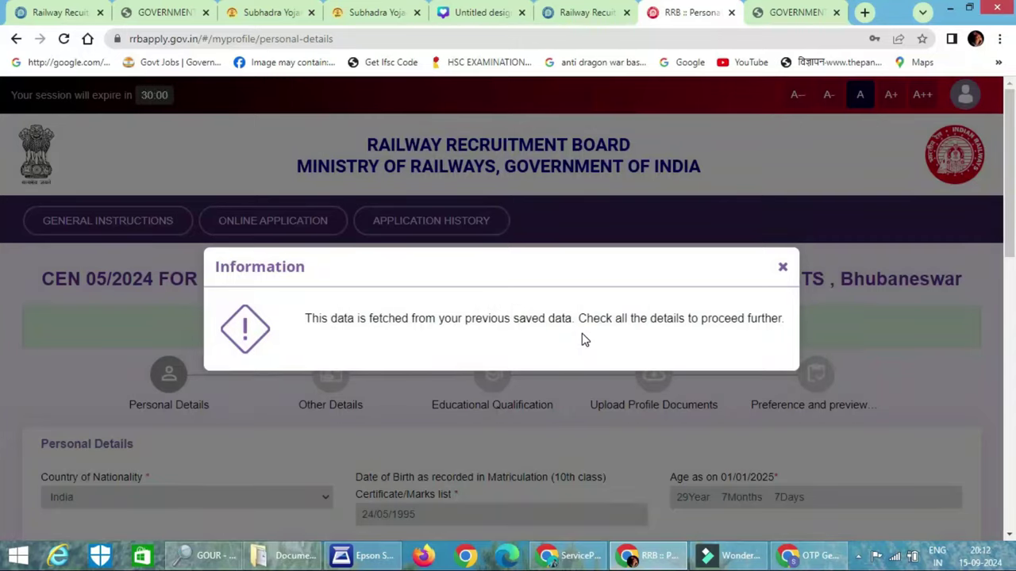
Dismiss the saved-data notice and set marital status to Married and religion to Hindu
{"action": "left_click", "coordinate": [783, 269]}
{"action": "scroll", "coordinate": [278, 293], "scroll_direction": "down", "scroll_amount": 2}
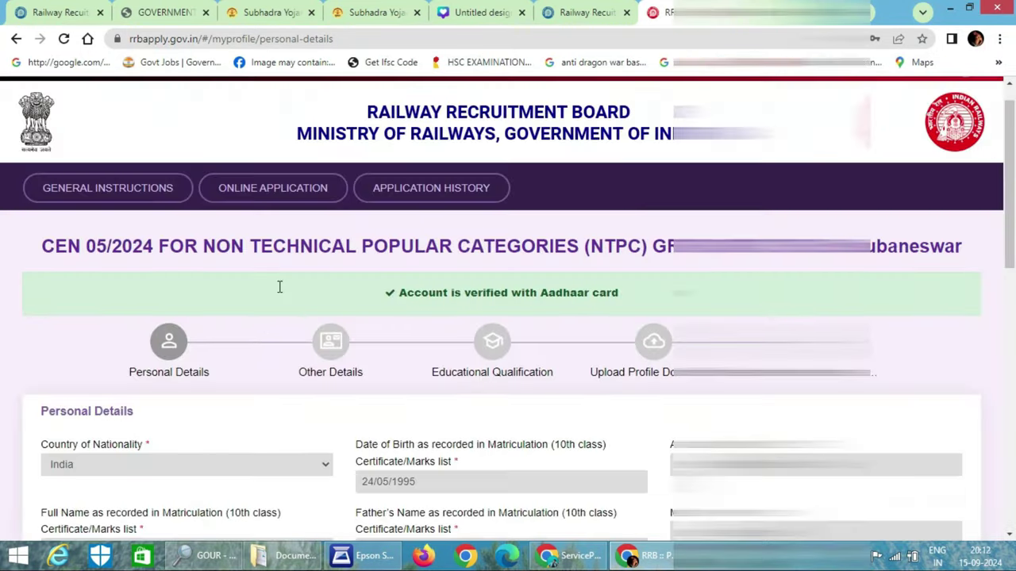
{"action": "scroll", "coordinate": [277, 301], "scroll_direction": "down", "scroll_amount": 2}
{"action": "scroll", "coordinate": [277, 294], "scroll_direction": "down", "scroll_amount": 2}
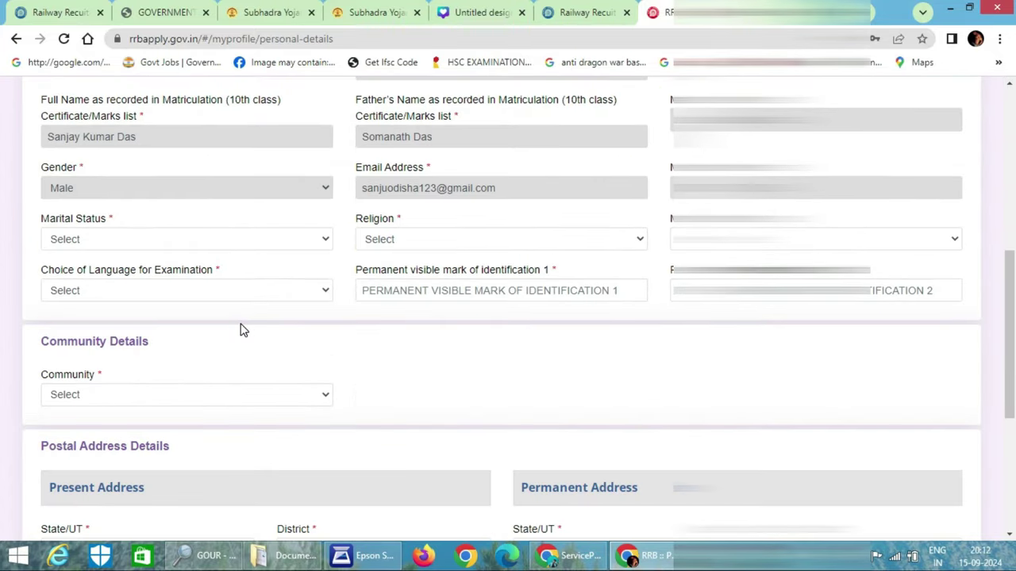
{"action": "left_click", "coordinate": [228, 239]}
{"action": "left_click", "coordinate": [199, 284]}
{"action": "left_click", "coordinate": [430, 241]}
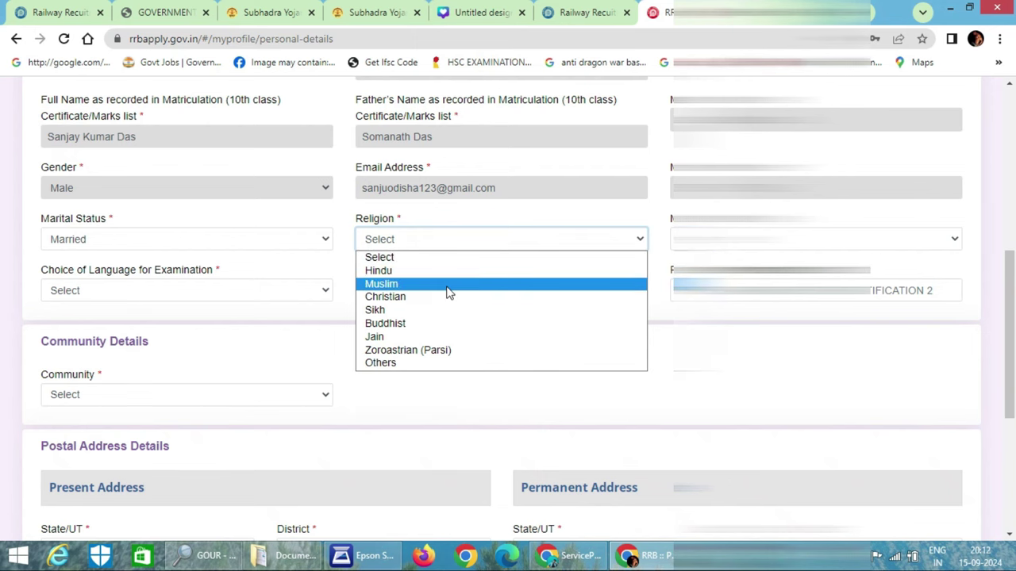
{"action": "left_click", "coordinate": [446, 270]}
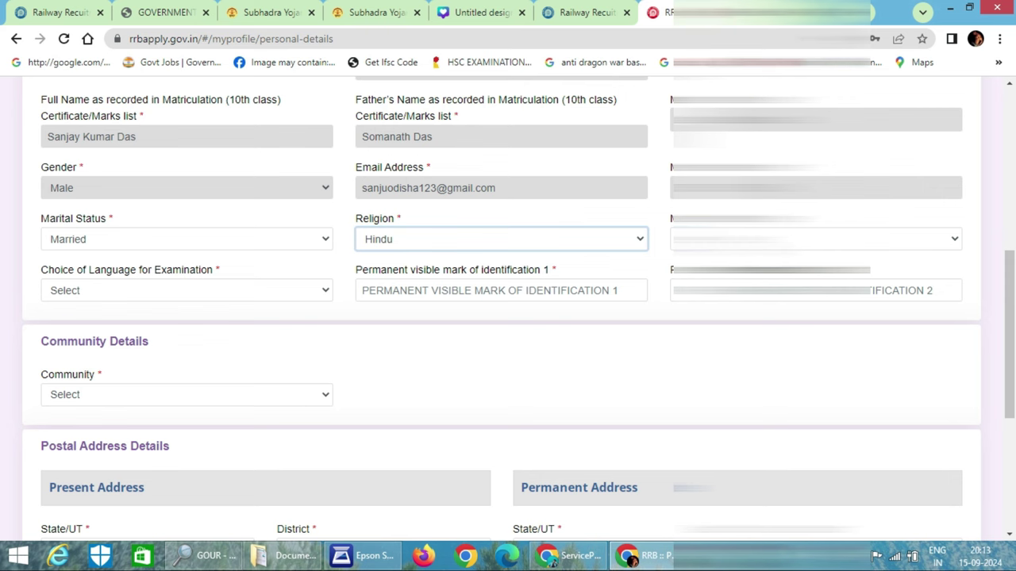
Fill the third-column personal field and choose Odia as the examination language
{"action": "left_click", "coordinate": [815, 239]}
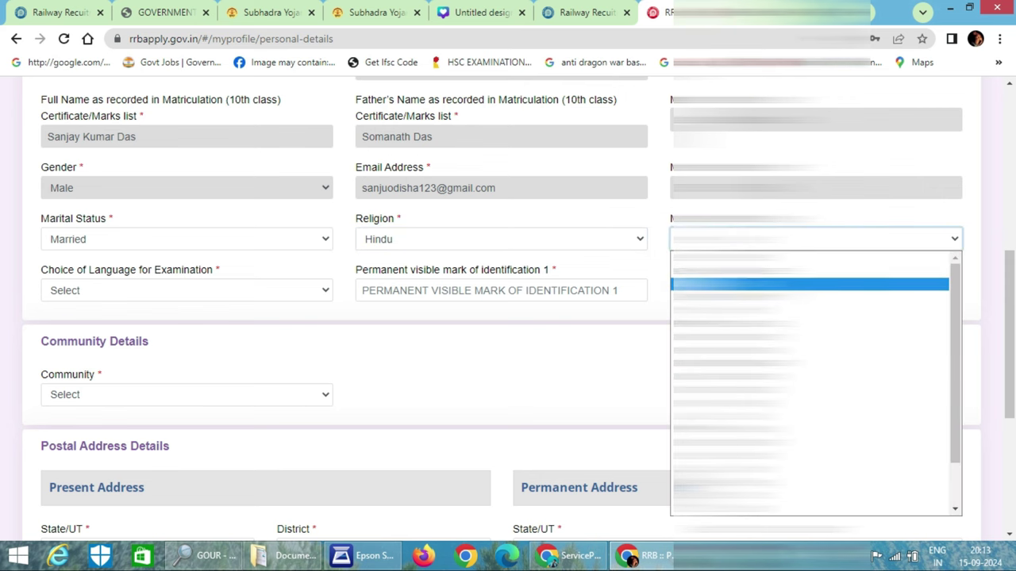
{"action": "left_click", "coordinate": [754, 364]}
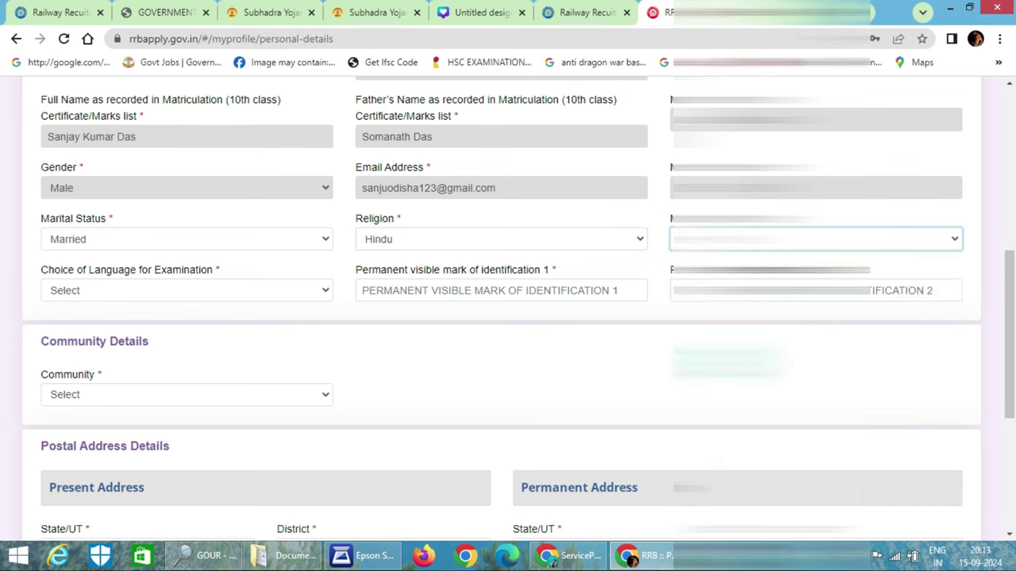
{"action": "left_click", "coordinate": [165, 297]}
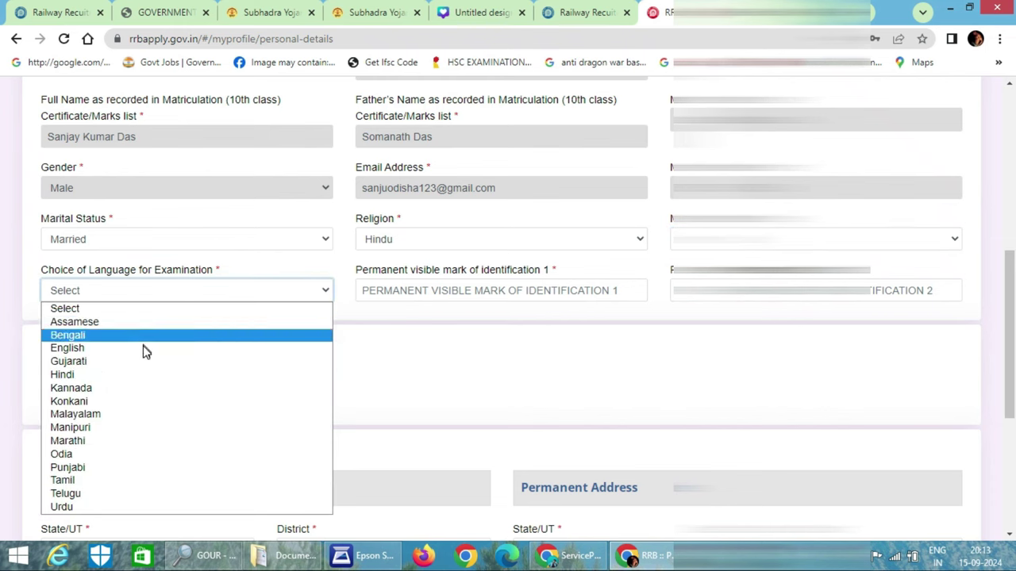
{"action": "left_click", "coordinate": [139, 450]}
{"action": "left_click", "coordinate": [485, 289]}
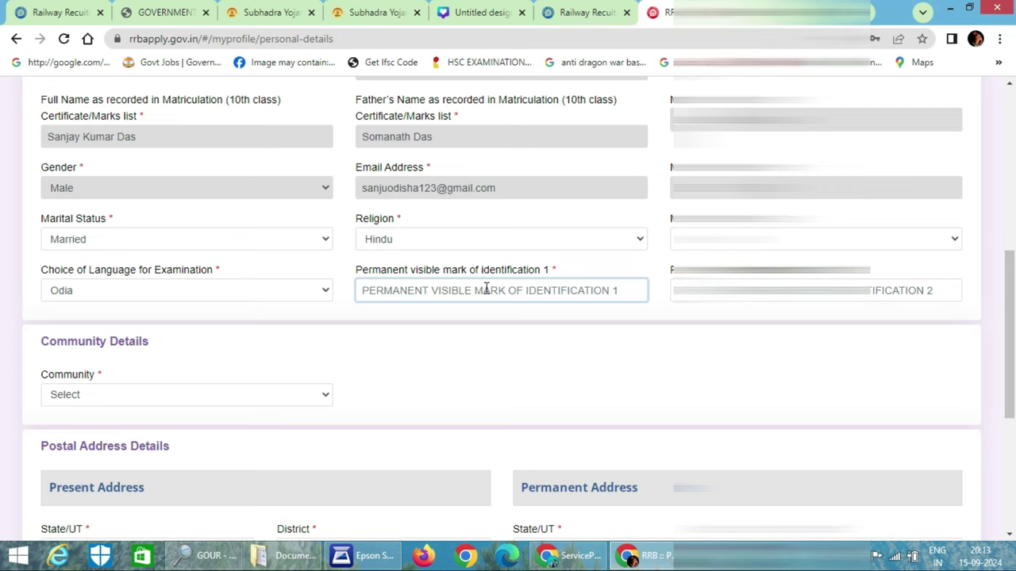
{"action": "scroll", "coordinate": [485, 290], "scroll_direction": "down", "scroll_amount": 2}
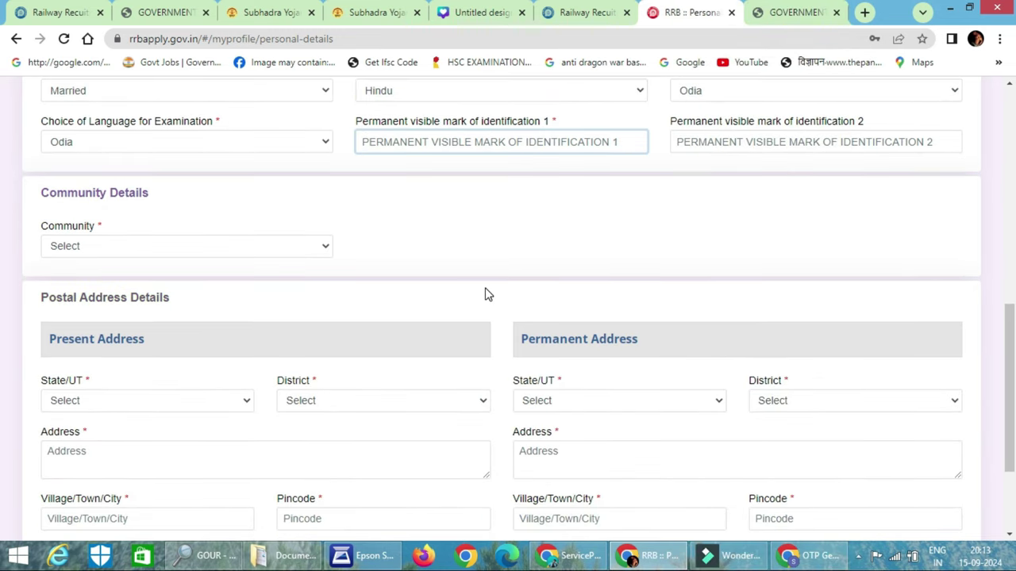
Enter 'MOLE ON FACE' as identification mark 1 and begin typing the second mark
{"action": "type", "text": "MOLE ON FACE"}
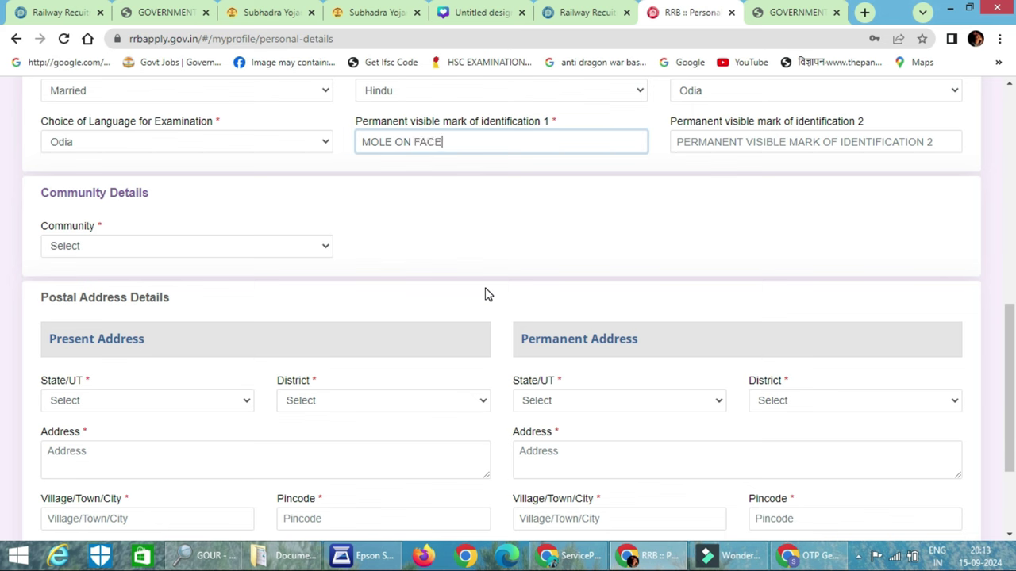
{"action": "key", "text": "Tab"}
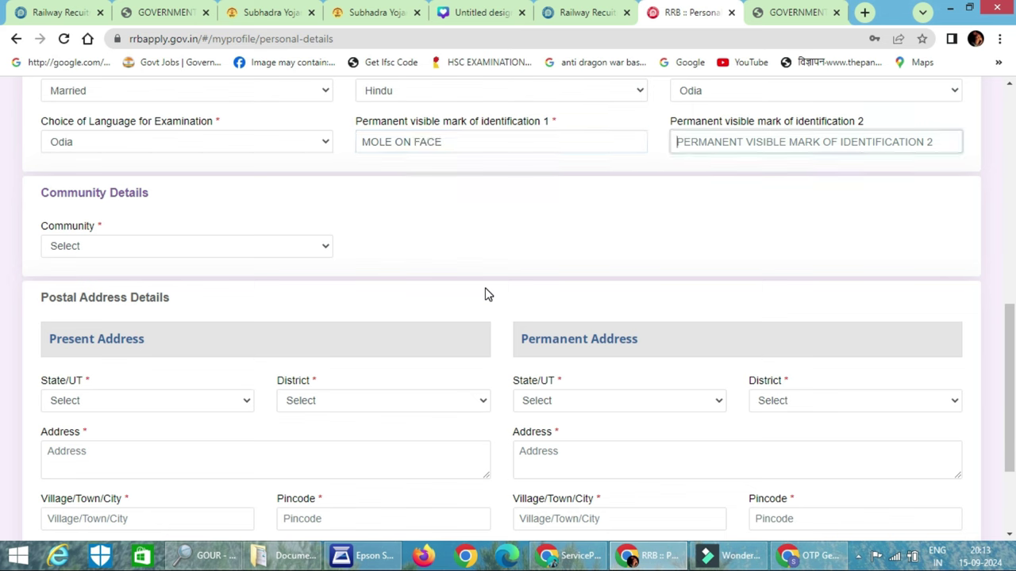
{"action": "type", "text": "MOLEONF"}
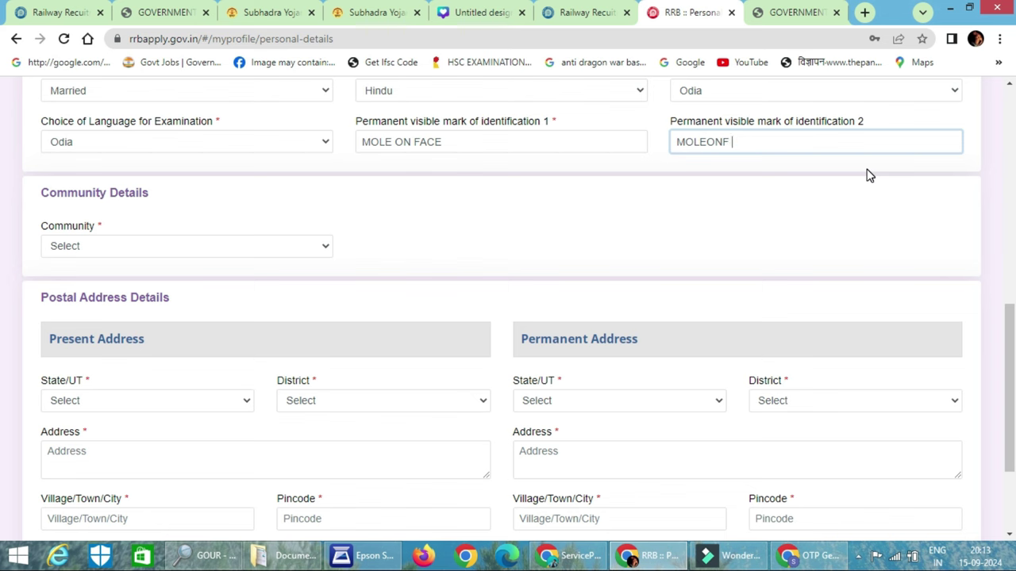
{"action": "type", "text": "ACD"}
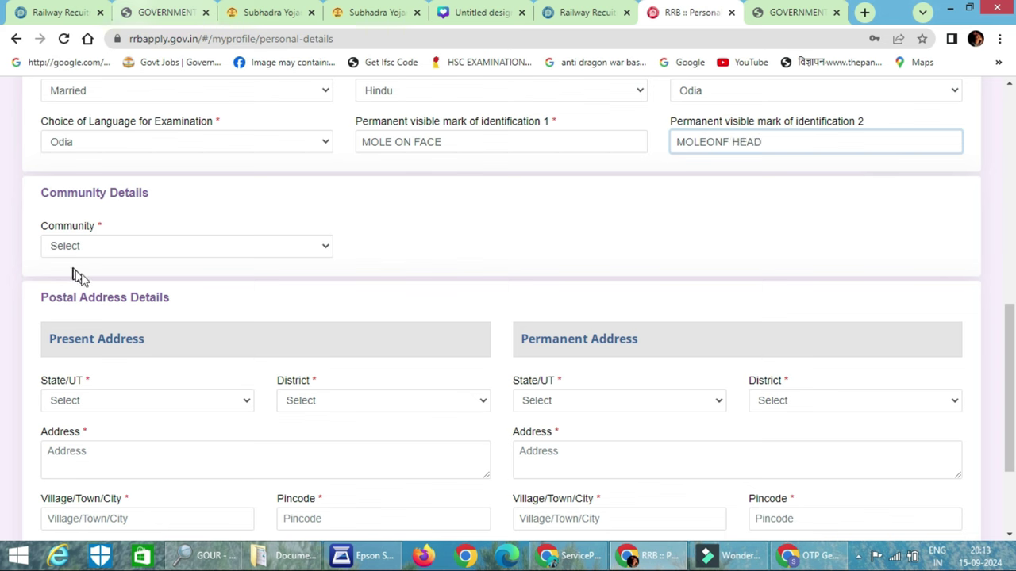
Set the community to SC (Scheduled Caste) and accept the caste details notice
{"action": "left_click", "coordinate": [183, 257]}
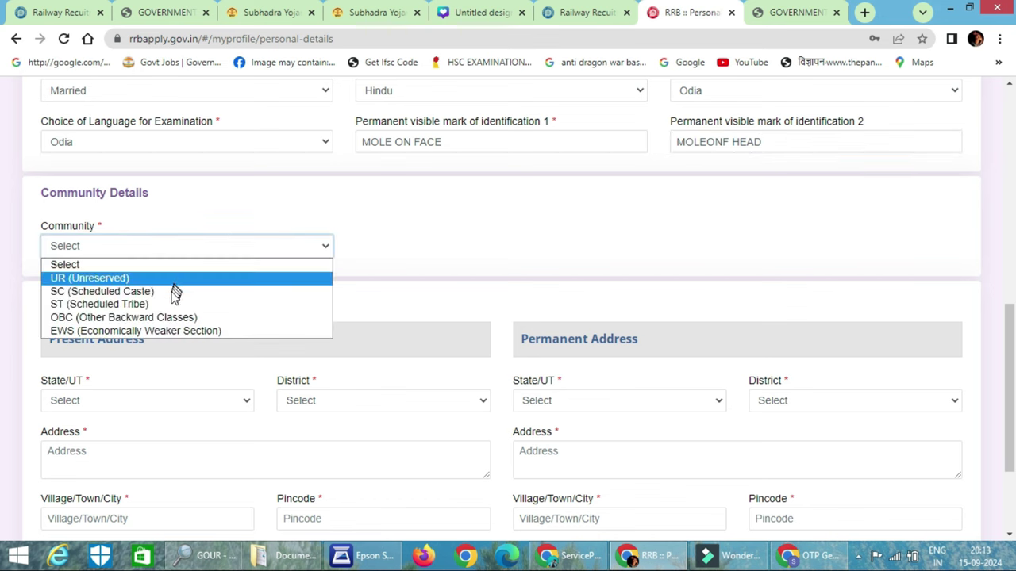
{"action": "left_click", "coordinate": [164, 278]}
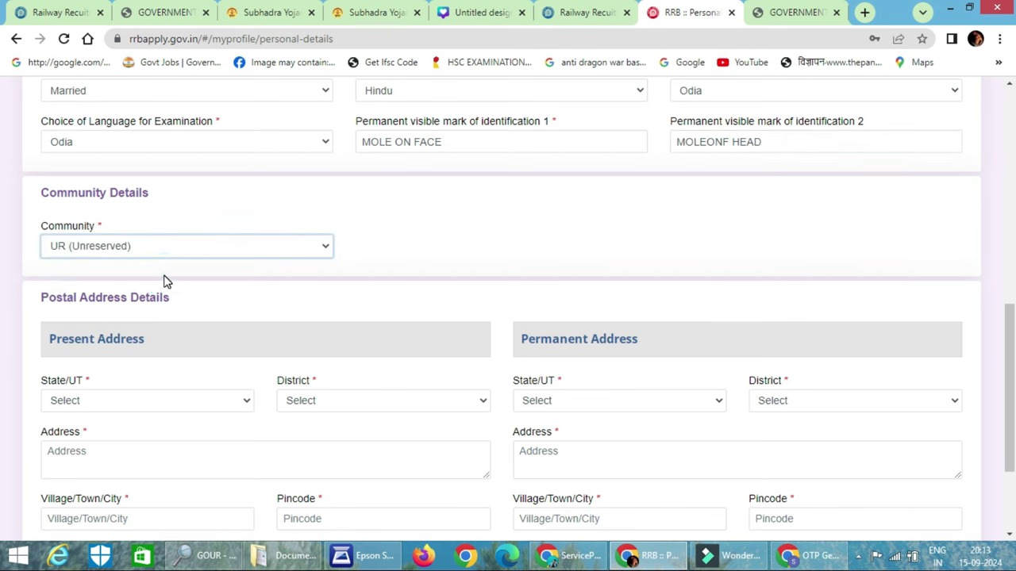
{"action": "scroll", "coordinate": [165, 278], "scroll_direction": "down", "scroll_amount": 1}
{"action": "left_click", "coordinate": [205, 173]}
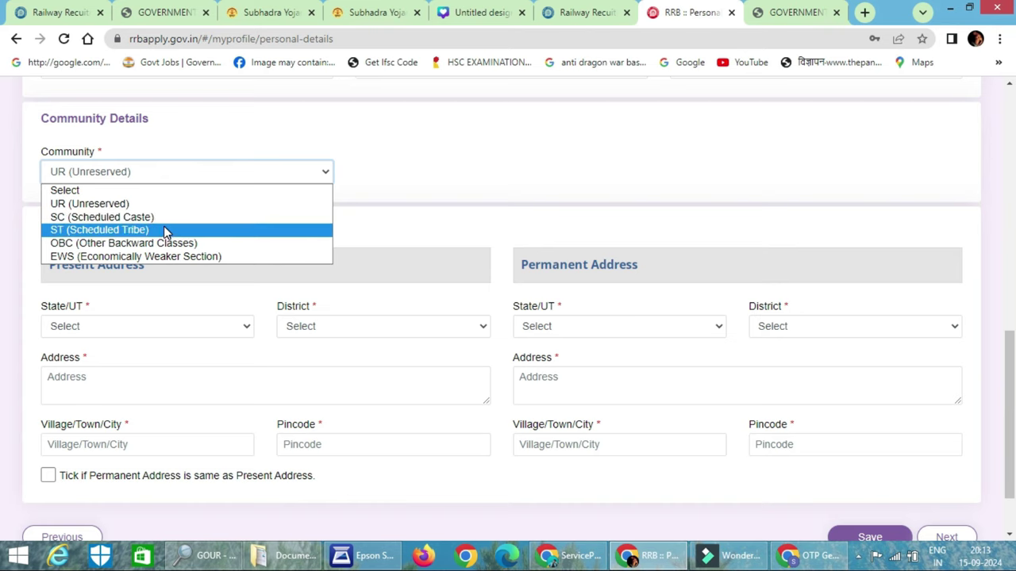
{"action": "left_click", "coordinate": [166, 217]}
{"action": "left_click", "coordinate": [466, 380]}
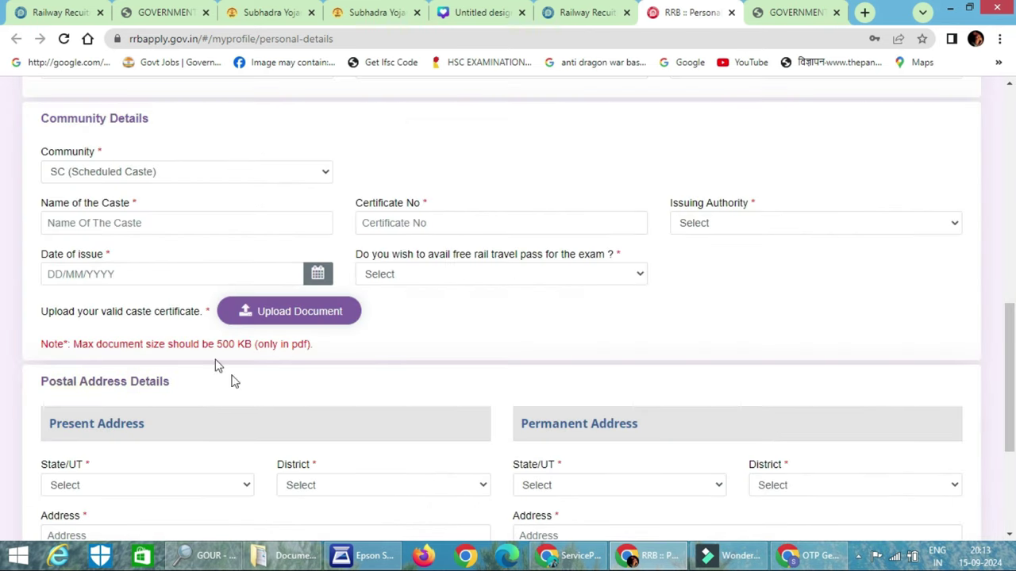
Clear the attempted caste name and enter the caste certificate number
{"action": "left_click", "coordinate": [149, 223]}
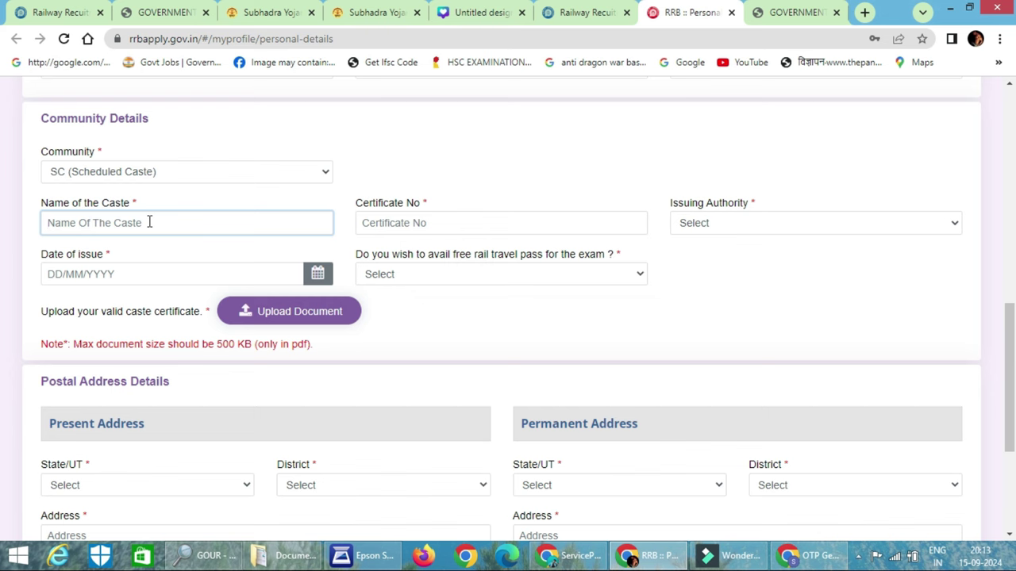
{"action": "type", "text": "Kaibar"}
{"action": "key", "text": "BackSpace"}
{"action": "key", "text": "BackSpace"}
{"action": "key", "text": "BackSpace"}
{"action": "key", "text": "BackSpace"}
{"action": "key", "text": "BackSpace"}
{"action": "key", "text": "BackSpace"}
{"action": "type", "text": "Ka"}
{"action": "key", "text": "BackSpace"}
{"action": "key", "text": "BackSpace"}
{"action": "key", "text": "BackSpace"}
{"action": "key", "text": "BackSpace"}
{"action": "key", "text": "BackSpace"}
{"action": "key", "text": "BackSpace"}
{"action": "left_click", "coordinate": [414, 225]}
{"action": "type", "text": "E"}
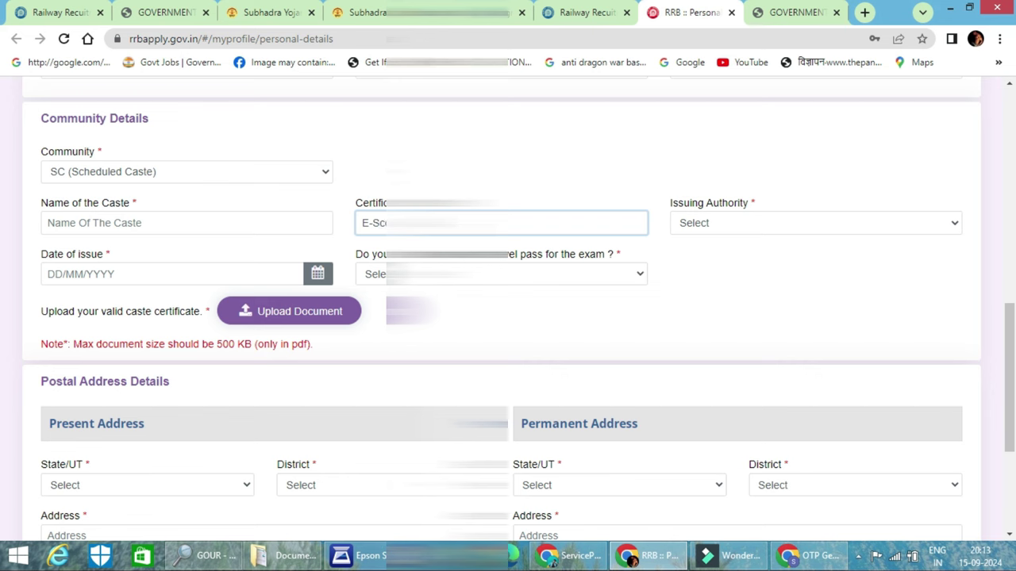
{"action": "type", "text": "-Sc"}
{"action": "key", "text": "BackSpace"}
{"action": "key", "text": "BackSpace"}
{"action": "key", "text": "BackSpace"}
{"action": "key", "text": "BackSpace"}
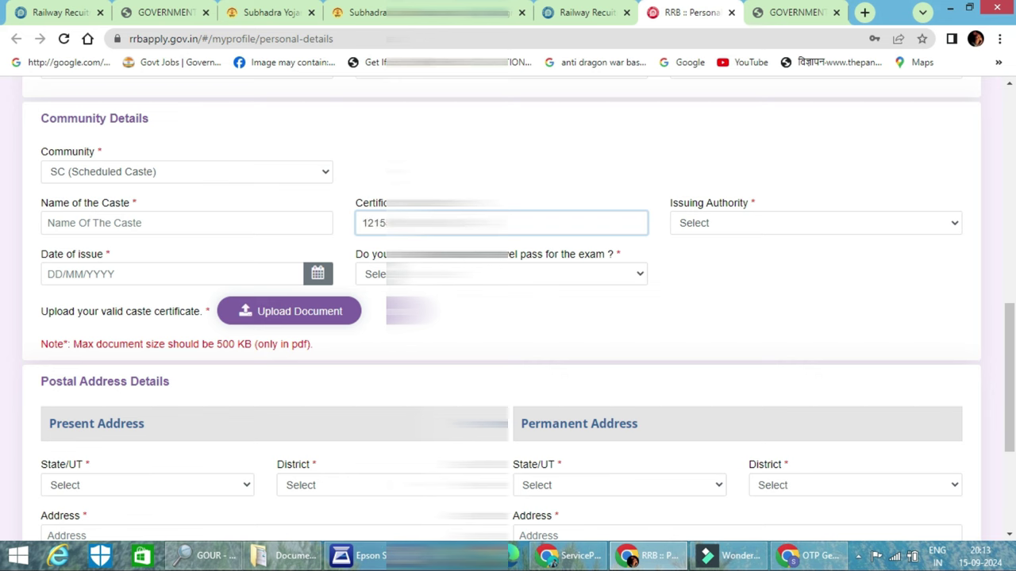
Set issuing authority to Revenue Officer not below Tehsildar, state ODISHA, and the issue date
{"action": "left_click", "coordinate": [700, 223]}
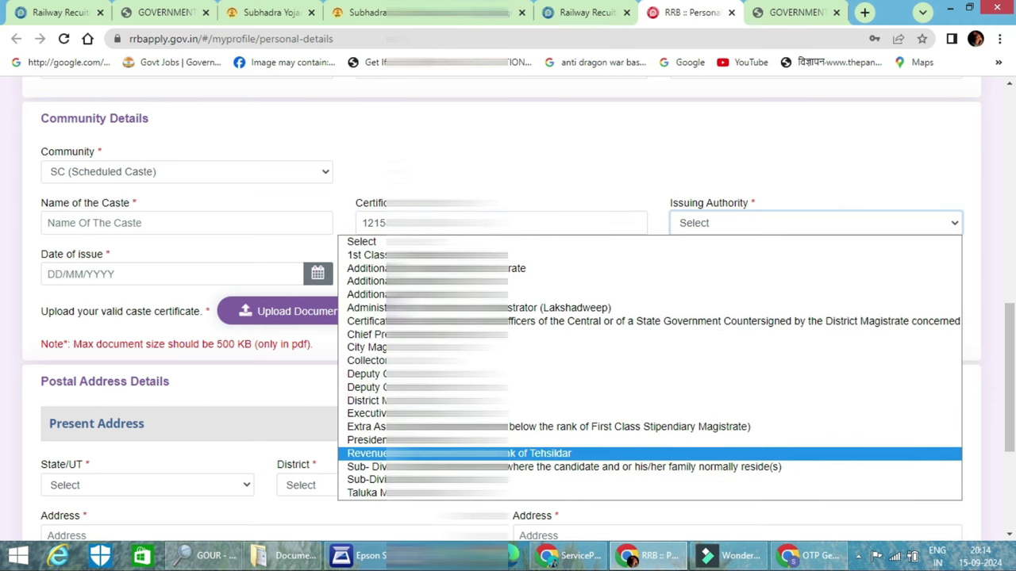
{"action": "left_click", "coordinate": [444, 453]}
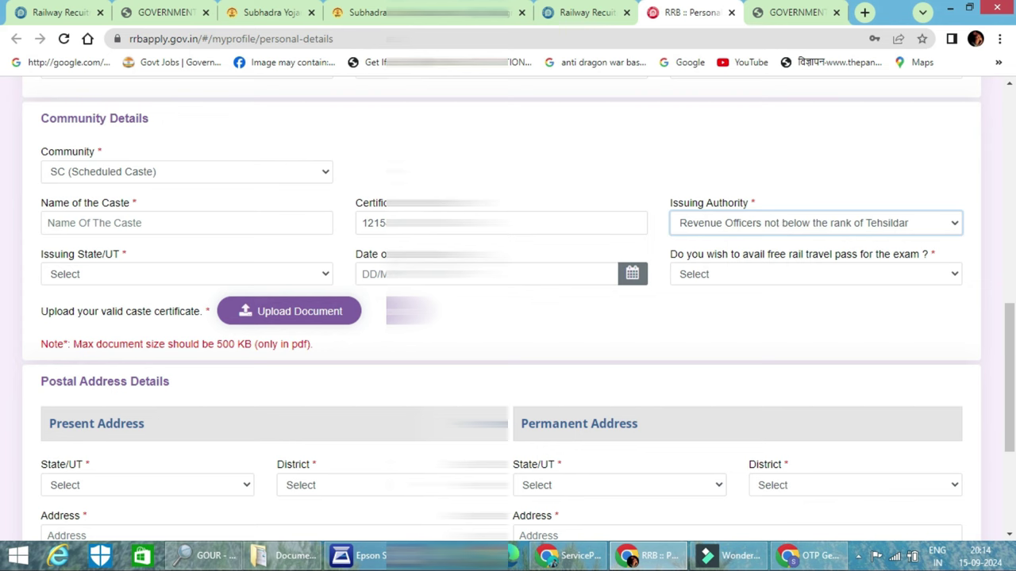
{"action": "left_click", "coordinate": [171, 270]}
{"action": "scroll", "coordinate": [153, 139], "scroll_direction": "down", "scroll_amount": 6}
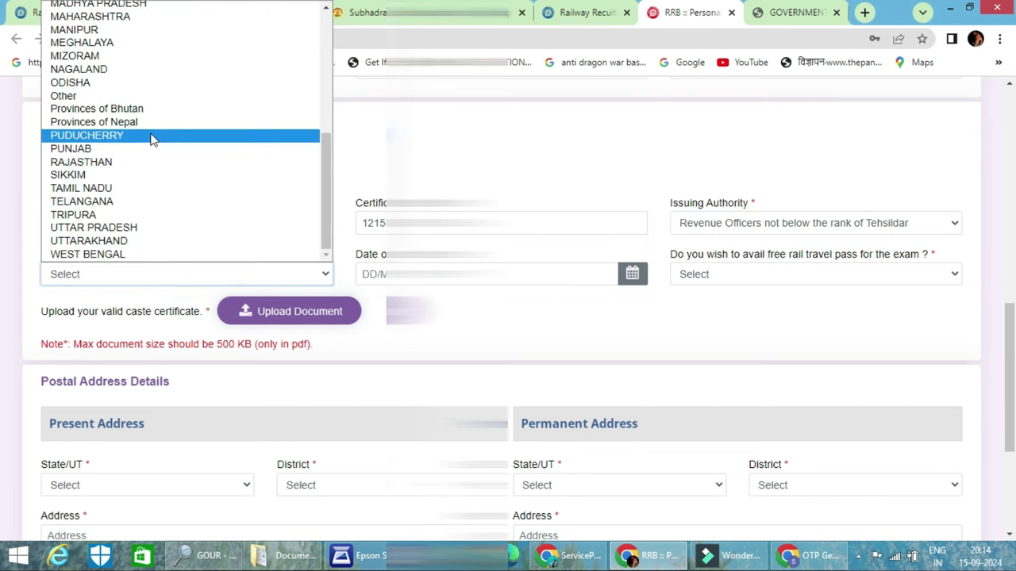
{"action": "left_click", "coordinate": [142, 83]}
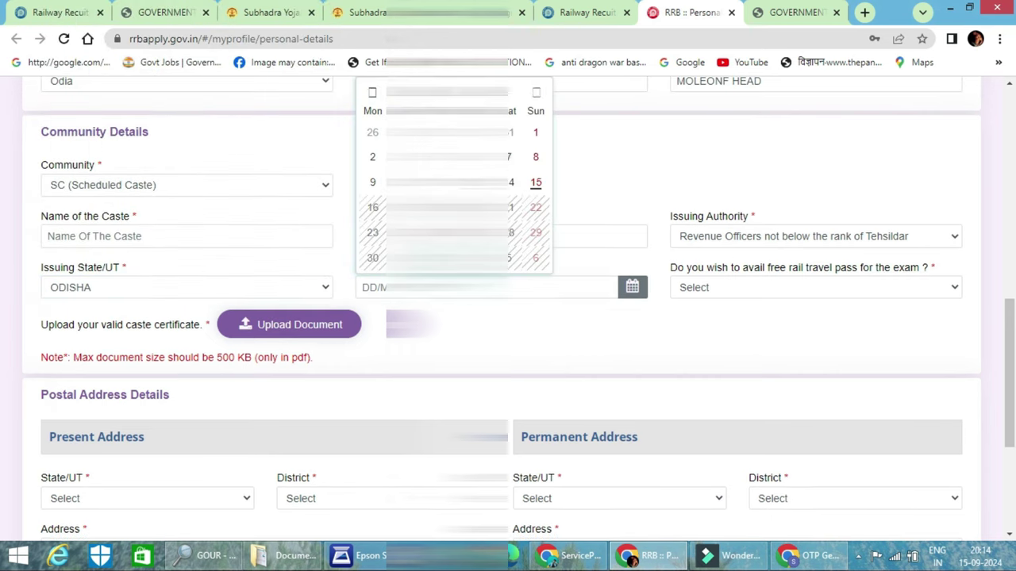
{"action": "left_click", "coordinate": [446, 91]}
{"action": "left_click", "coordinate": [446, 91]}
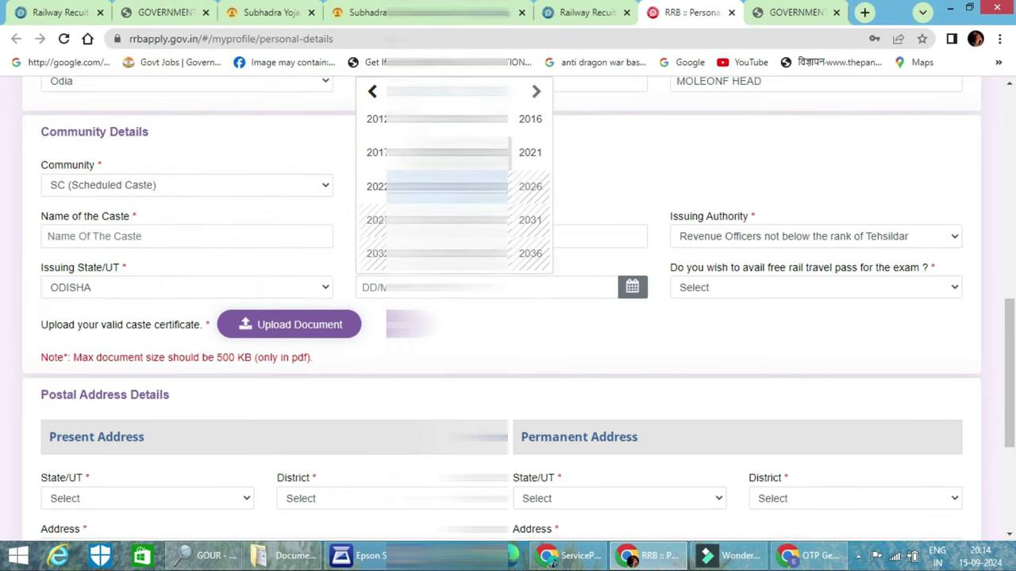
{"action": "left_click", "coordinate": [453, 185]}
{"action": "left_click", "coordinate": [389, 230]}
{"action": "left_click", "coordinate": [425, 129]}
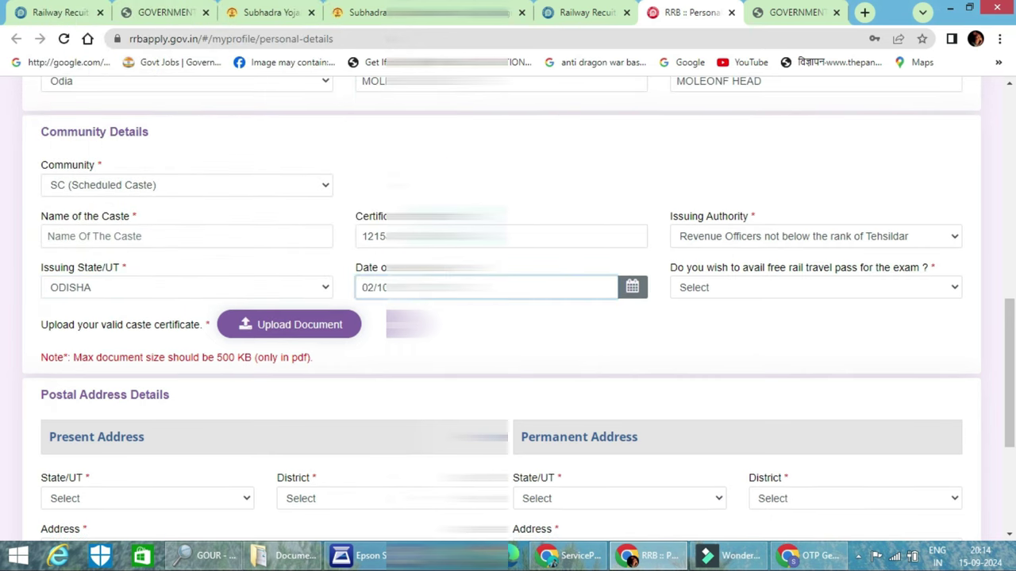
Opt in to the free rail travel pass and start entering the nearest railway station
{"action": "left_click", "coordinate": [771, 286]}
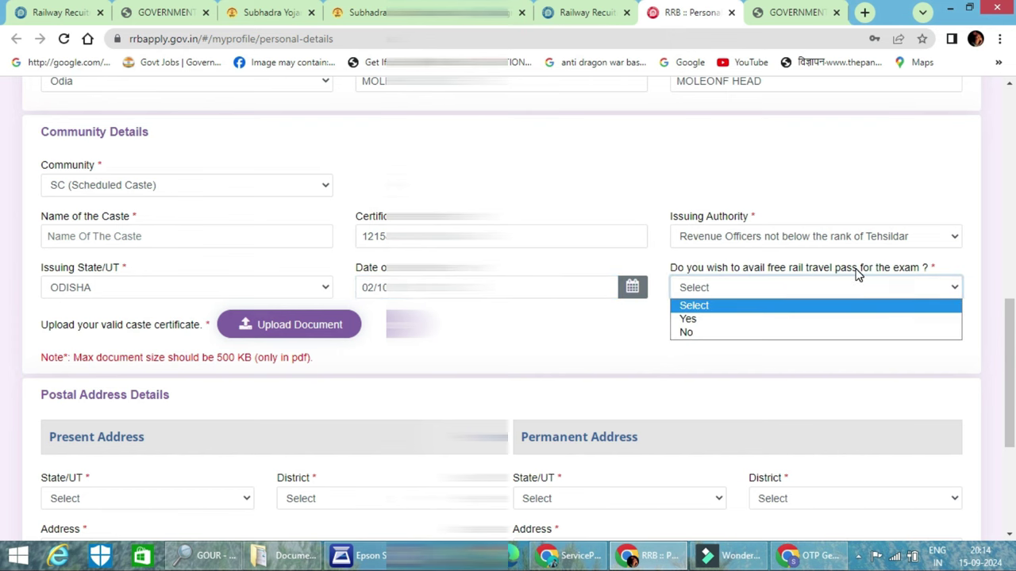
{"action": "left_click", "coordinate": [684, 319]}
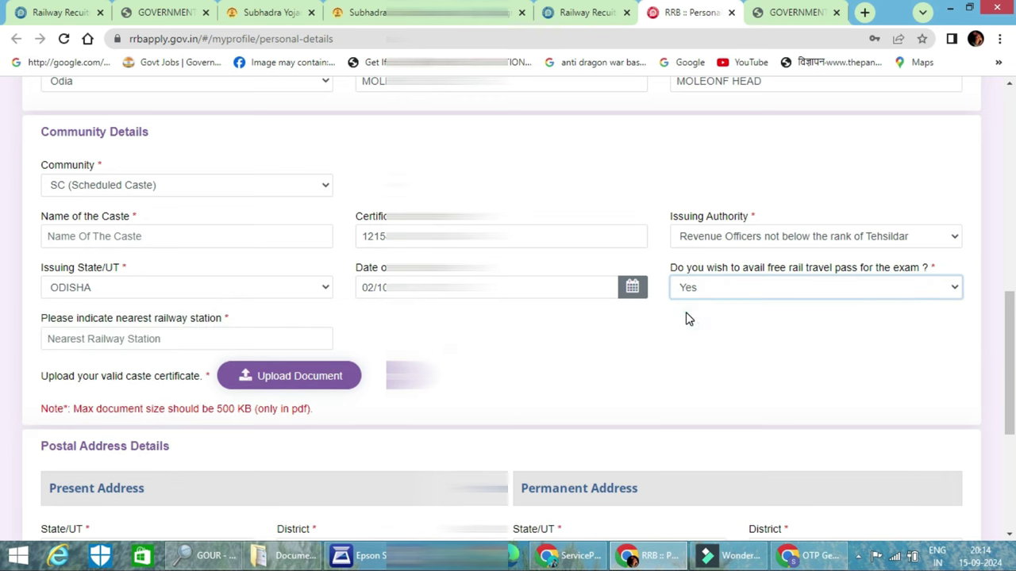
{"action": "left_click", "coordinate": [170, 346]}
{"action": "type", "text": "Balasorerailway"}
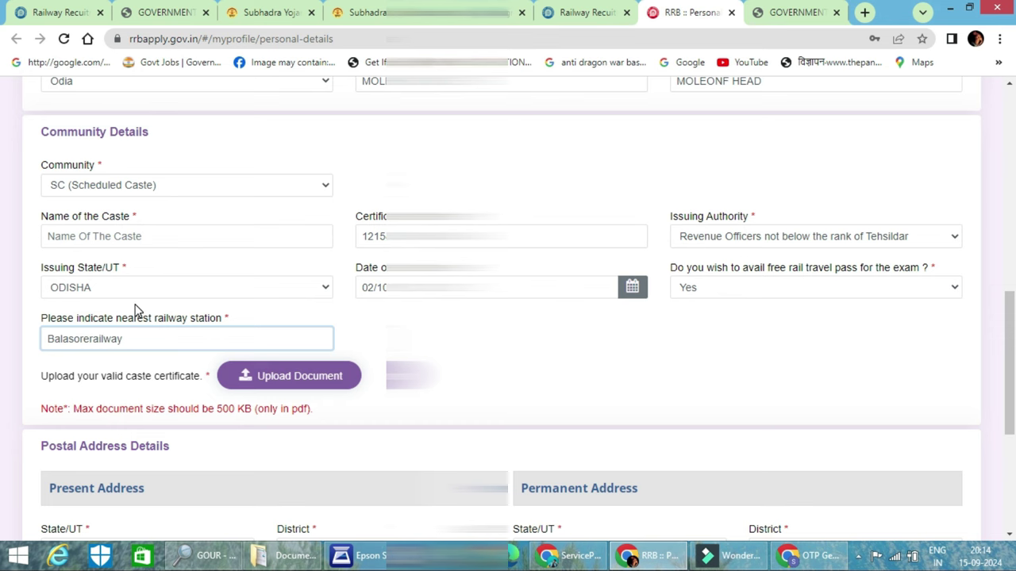
{"action": "scroll", "coordinate": [166, 313], "scroll_direction": "down", "scroll_amount": 2}
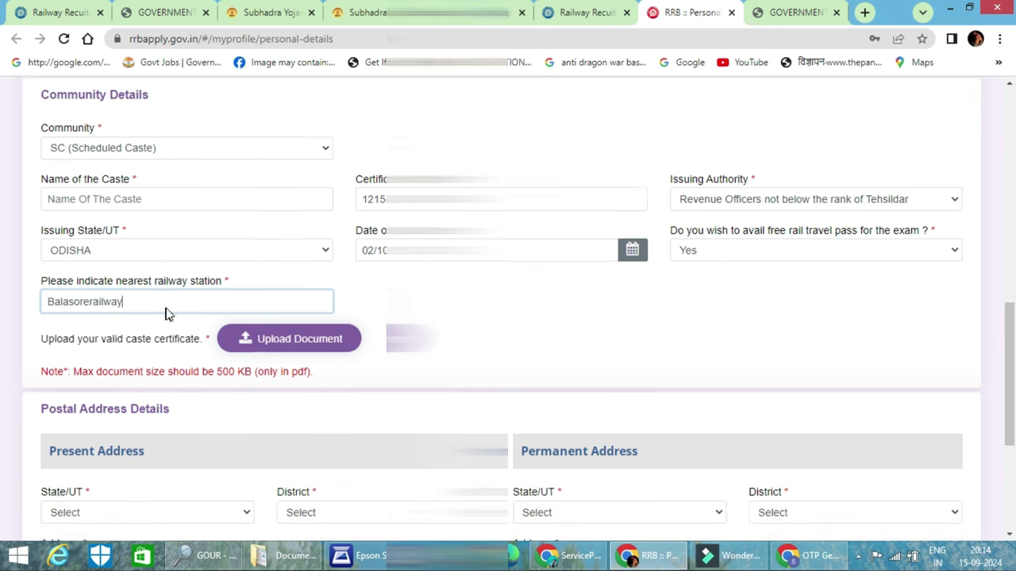
Upload the caste certificate and attempt to save the personal details
{"action": "left_click", "coordinate": [254, 237]}
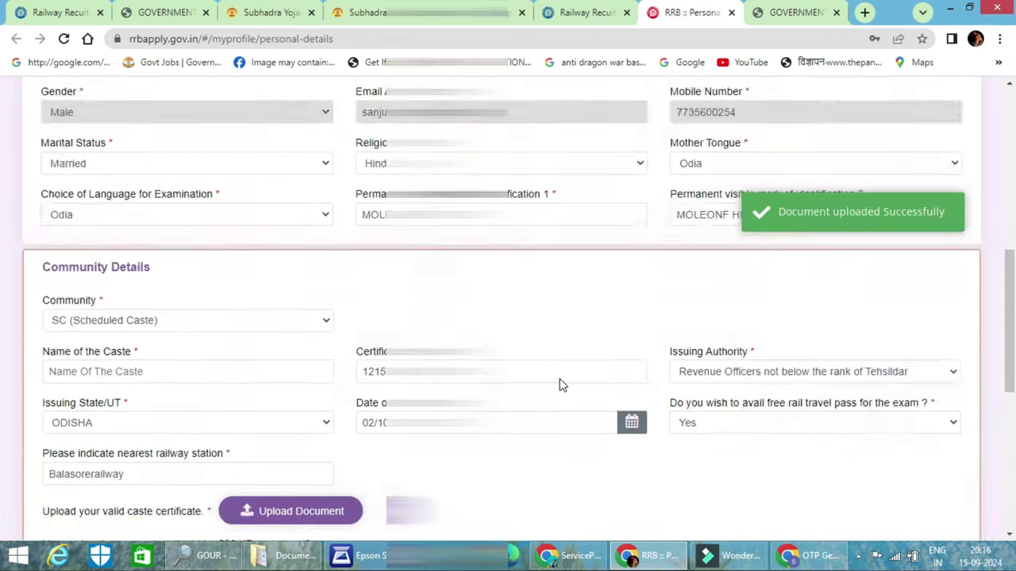
{"action": "scroll", "coordinate": [571, 373], "scroll_direction": "down", "scroll_amount": 2}
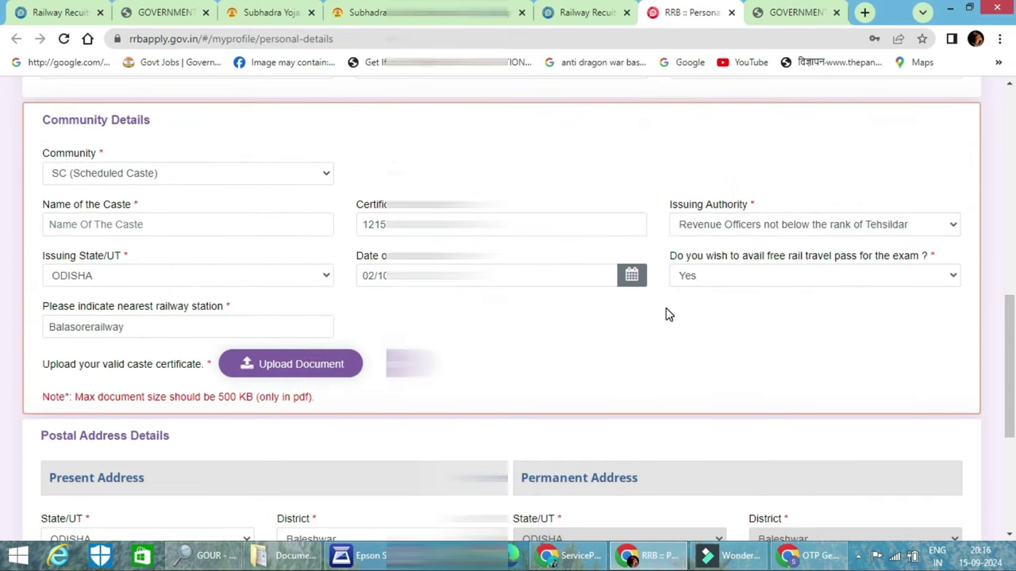
{"action": "scroll", "coordinate": [666, 315], "scroll_direction": "down", "scroll_amount": 1}
{"action": "scroll", "coordinate": [667, 315], "scroll_direction": "down", "scroll_amount": 3}
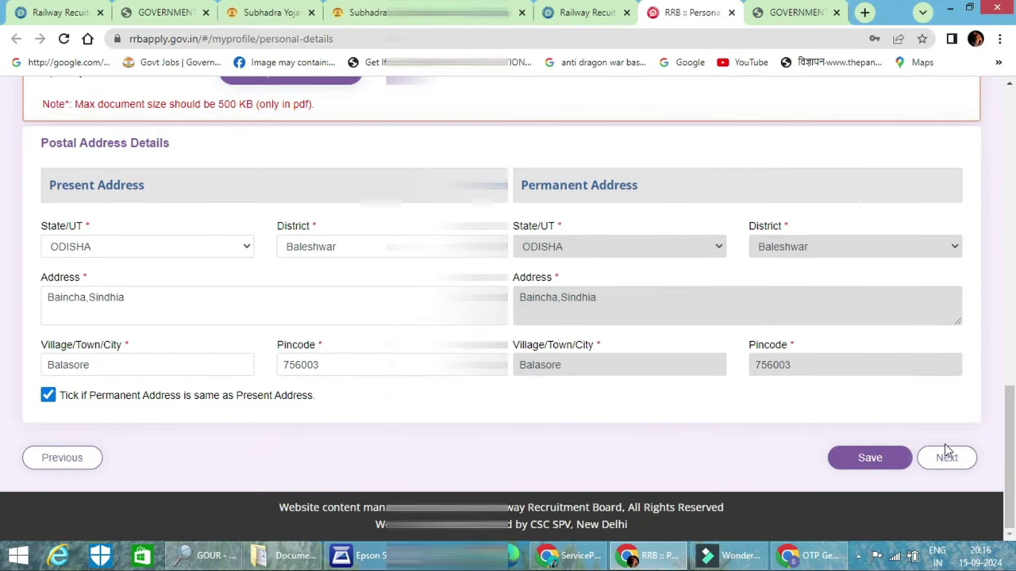
{"action": "left_click", "coordinate": [932, 461]}
{"action": "left_click", "coordinate": [870, 460]}
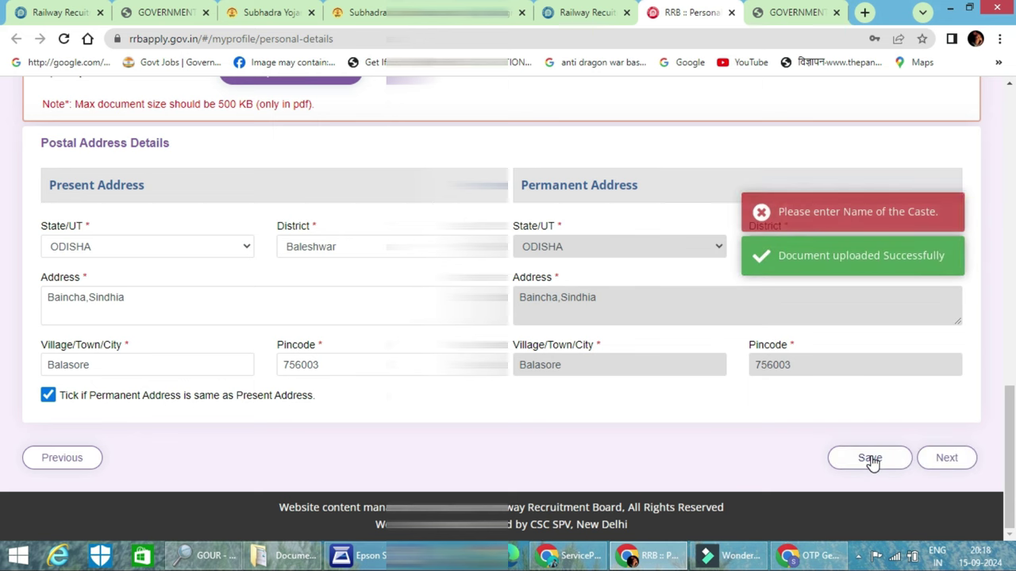
{"action": "left_click", "coordinate": [870, 458]}
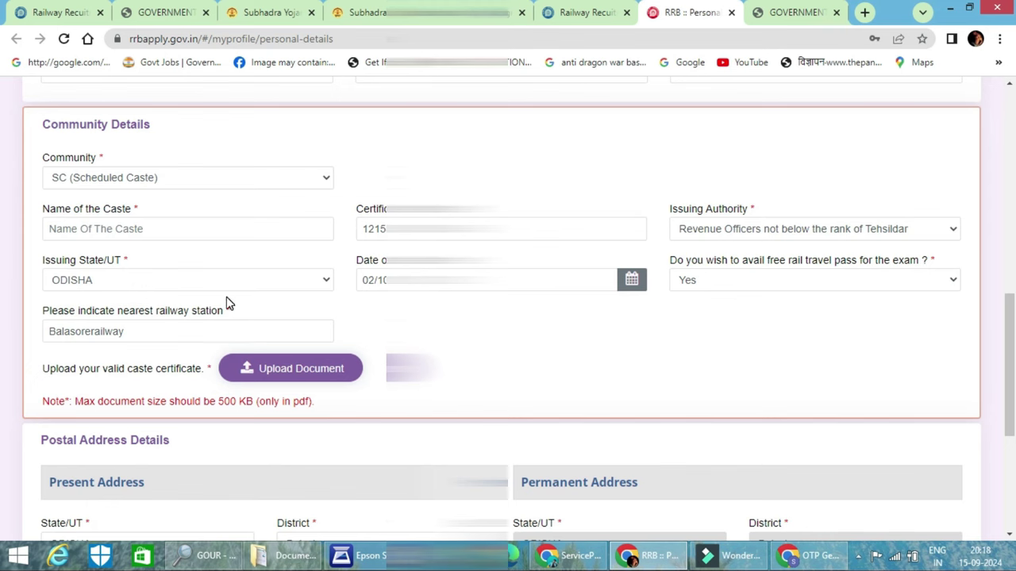
Fill in the missing caste name, save the personal details and continue
{"action": "left_click", "coordinate": [179, 229]}
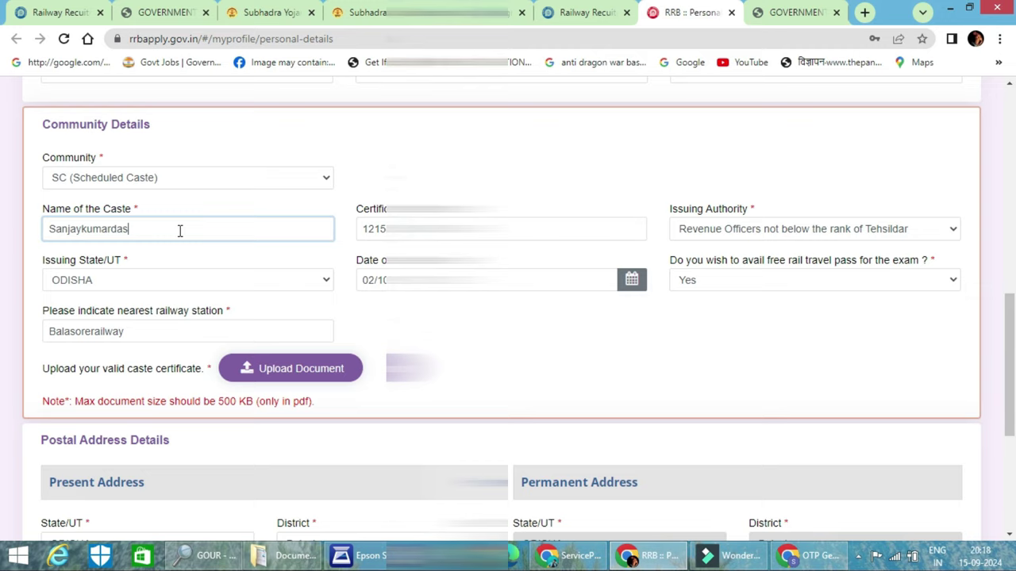
{"action": "key", "text": "Tab"}
{"action": "scroll", "coordinate": [291, 231], "scroll_direction": "down", "scroll_amount": 4}
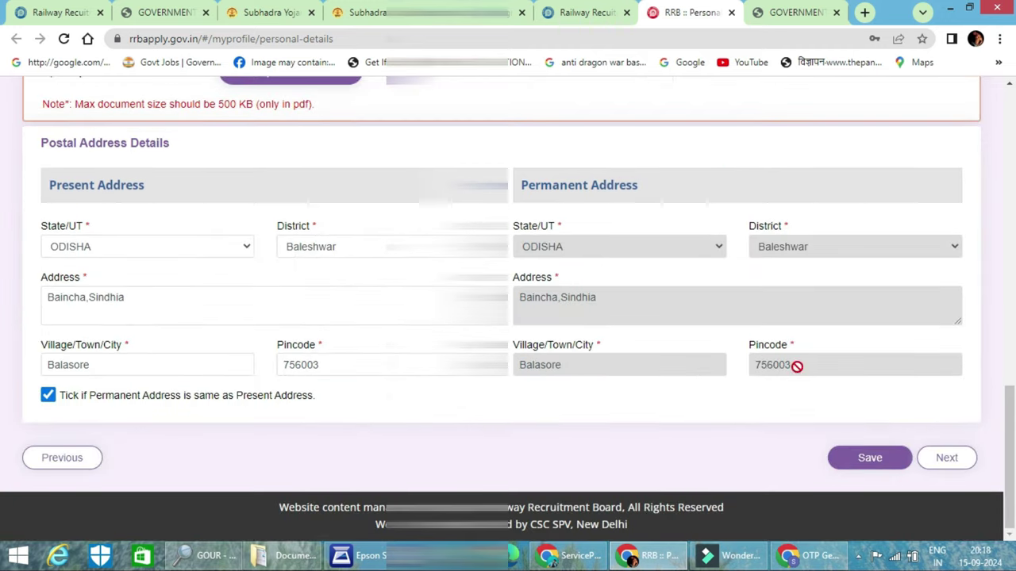
{"action": "left_click", "coordinate": [869, 454]}
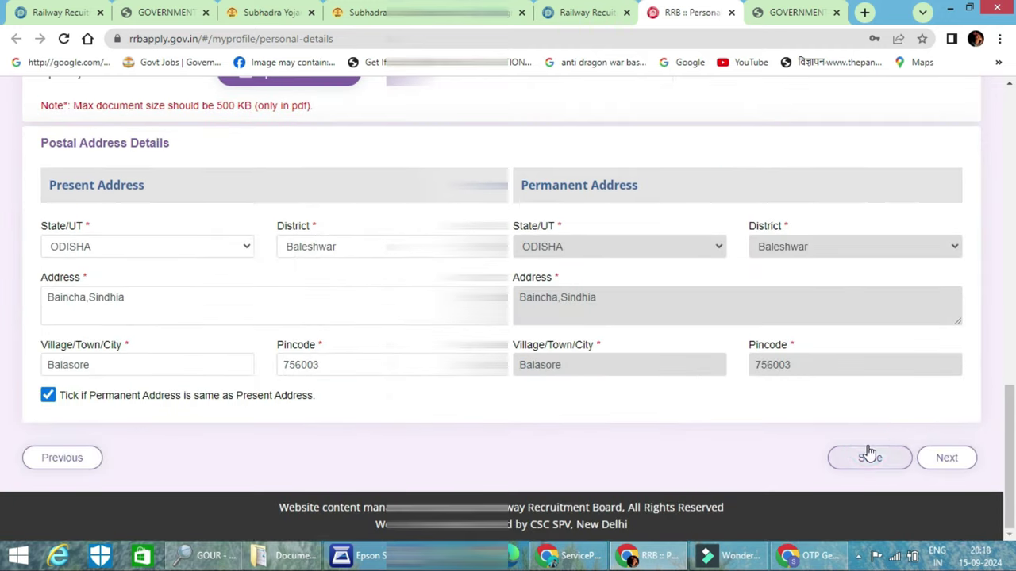
{"action": "left_click", "coordinate": [946, 460]}
Decline saving the address and answer No to ex-serviceman, benchmark disability and scribe
{"action": "left_click", "coordinate": [889, 252]}
{"action": "scroll", "coordinate": [216, 295], "scroll_direction": "down", "scroll_amount": 4}
{"action": "left_click", "coordinate": [163, 232]}
{"action": "left_click", "coordinate": [147, 278]}
{"action": "left_click", "coordinate": [132, 321]}
{"action": "left_click", "coordinate": [143, 366]}
{"action": "scroll", "coordinate": [143, 365], "scroll_direction": "down", "scroll_amount": 2}
{"action": "left_click", "coordinate": [103, 313]}
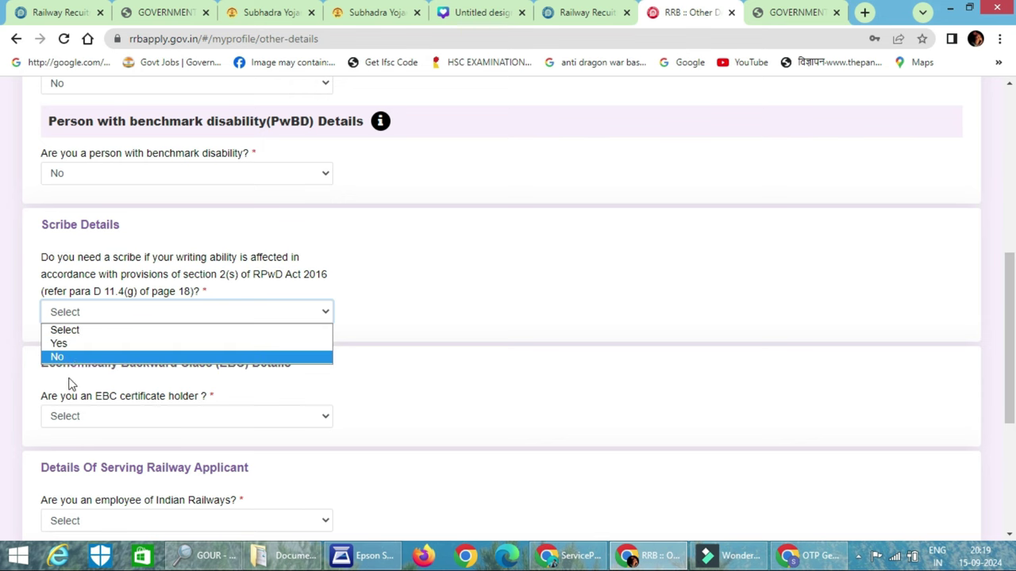
{"action": "left_click", "coordinate": [77, 358]}
Answer No to EBC, Yes to Indian Railways employee, No to NOC applied, and acknowledge the notice
{"action": "scroll", "coordinate": [100, 356], "scroll_direction": "down", "scroll_amount": 2}
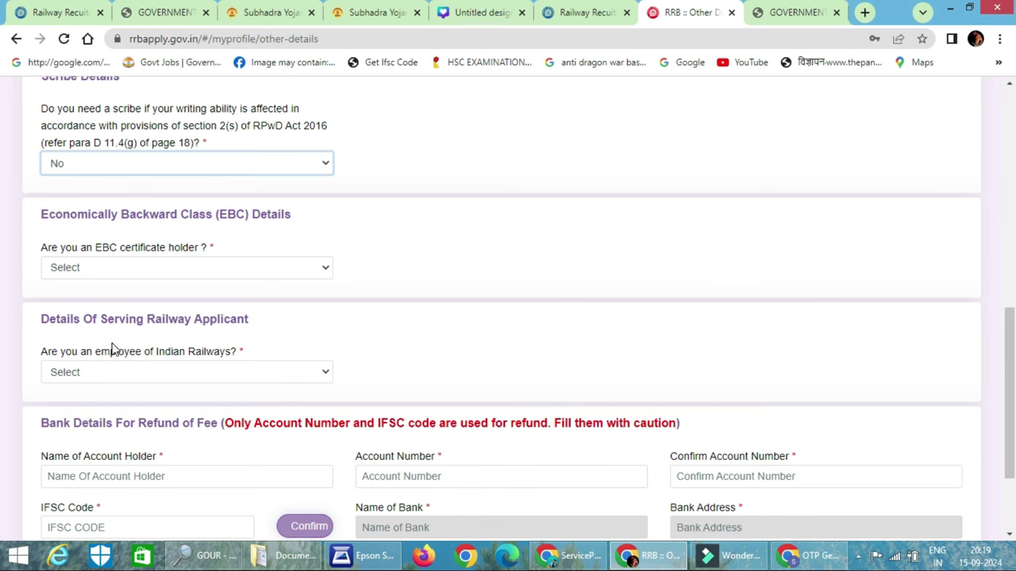
{"action": "left_click", "coordinate": [206, 267]}
{"action": "left_click", "coordinate": [187, 313]}
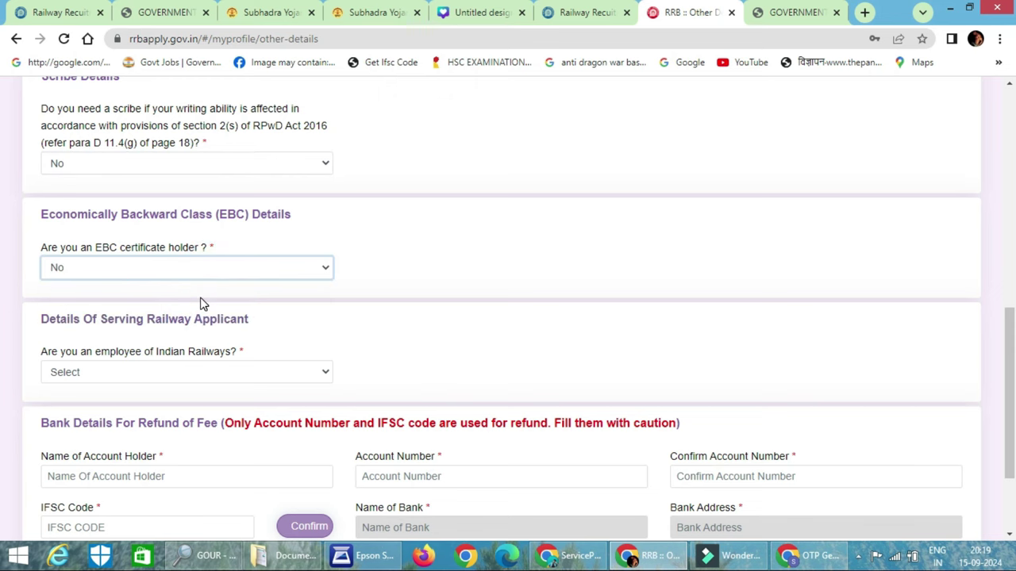
{"action": "scroll", "coordinate": [199, 302], "scroll_direction": "down", "scroll_amount": 1}
{"action": "left_click", "coordinate": [200, 300]}
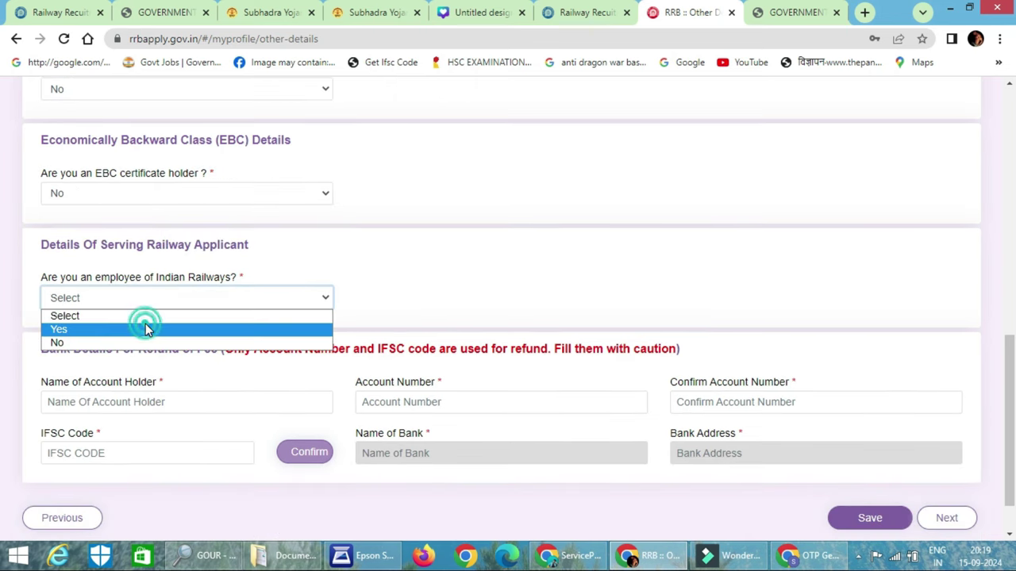
{"action": "left_click", "coordinate": [145, 327]}
{"action": "scroll", "coordinate": [199, 310], "scroll_direction": "down", "scroll_amount": 1}
{"action": "left_click", "coordinate": [458, 226]}
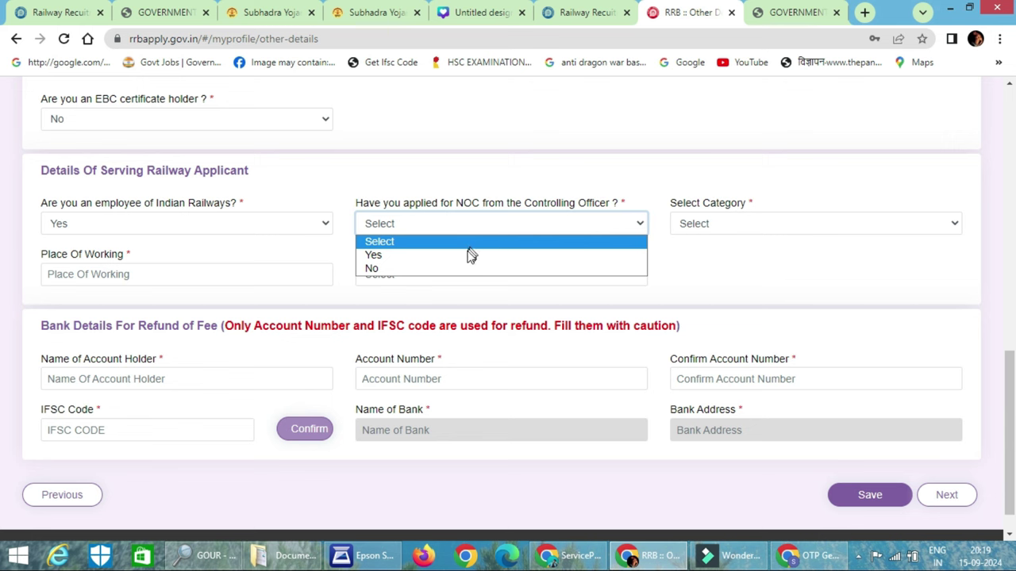
{"action": "left_click", "coordinate": [435, 269]}
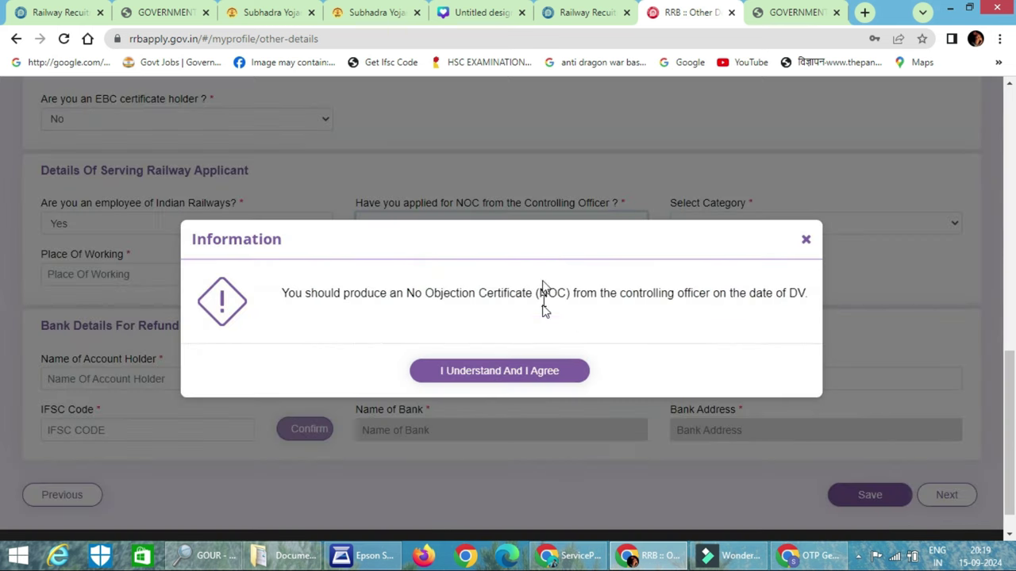
{"action": "left_click", "coordinate": [535, 373]}
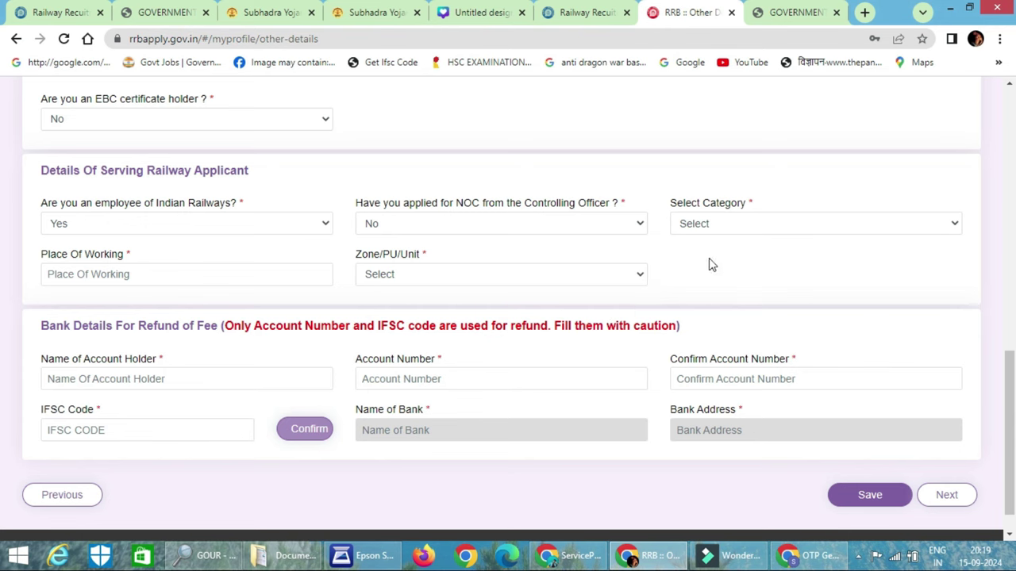
Add the Matriculation record, then choose 10+2, Science, ODISHA and Baleshwar for the next
{"action": "left_click", "coordinate": [749, 233]}
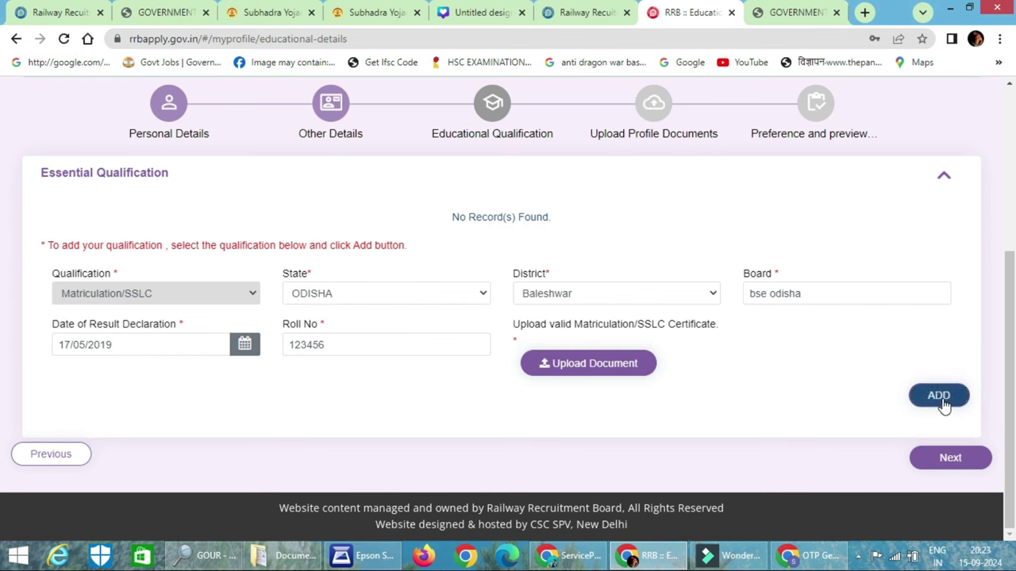
{"action": "left_click", "coordinate": [939, 406]}
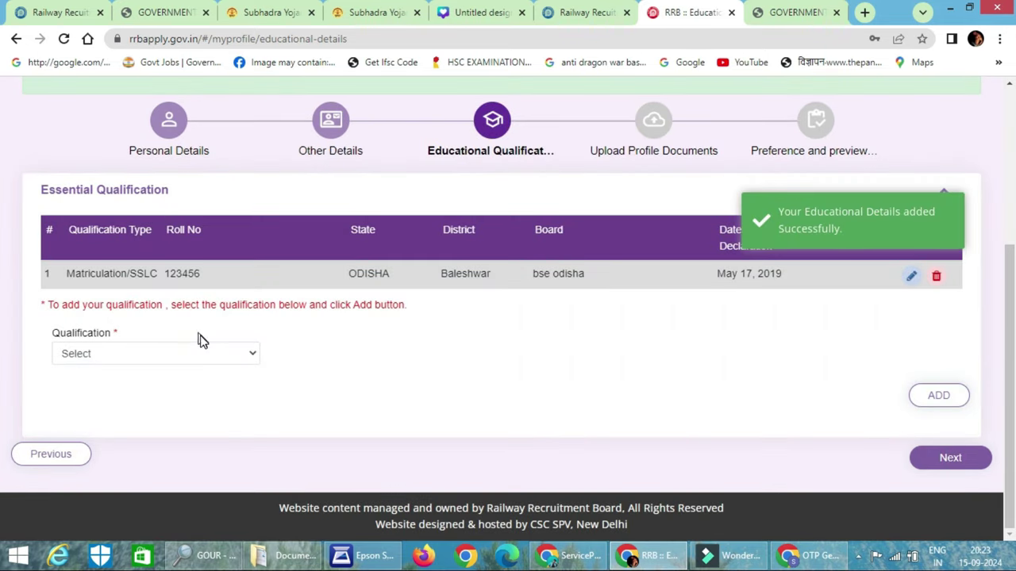
{"action": "left_click", "coordinate": [190, 354]}
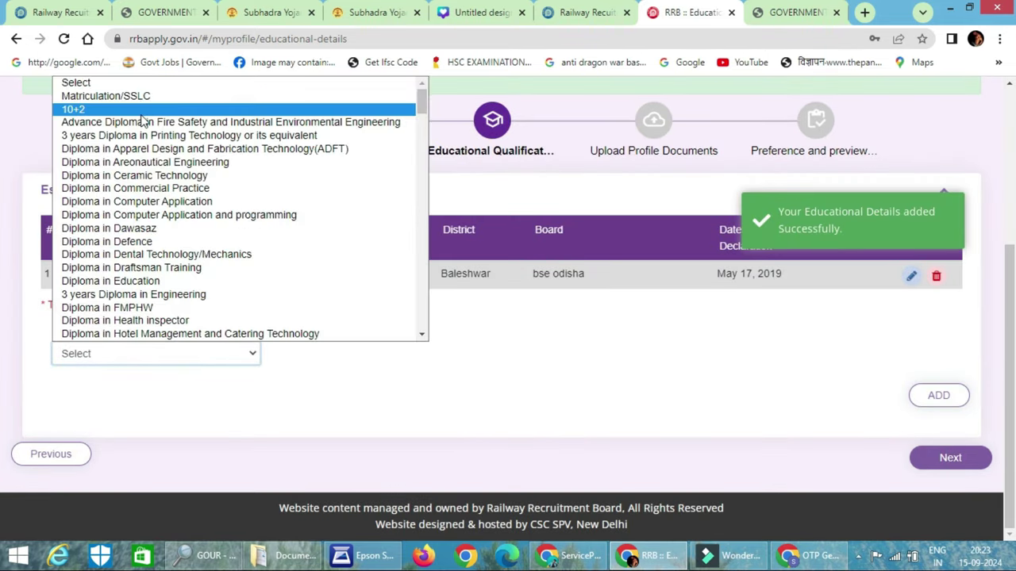
{"action": "left_click", "coordinate": [141, 111]}
{"action": "left_click", "coordinate": [388, 354]}
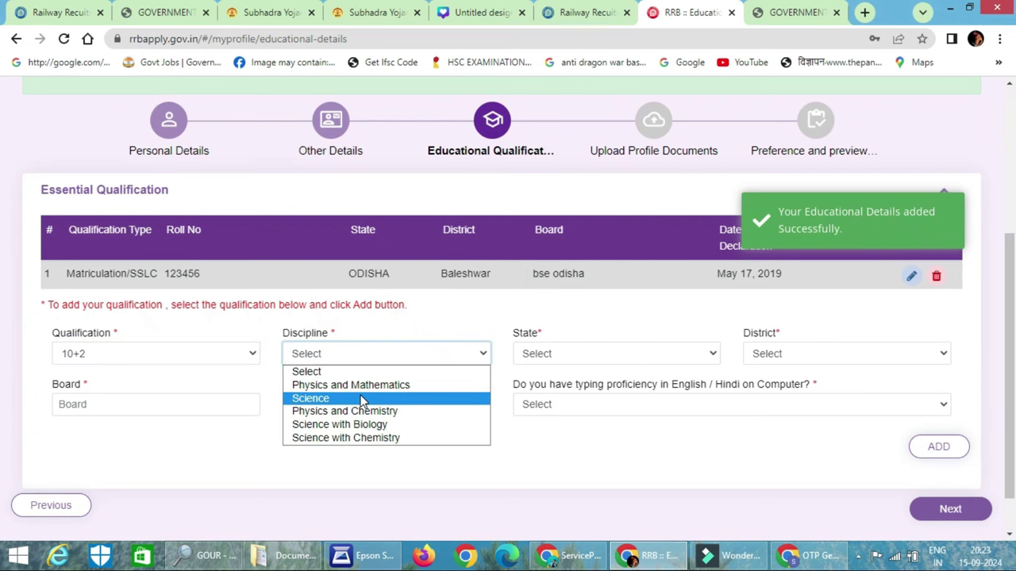
{"action": "left_click", "coordinate": [353, 398]}
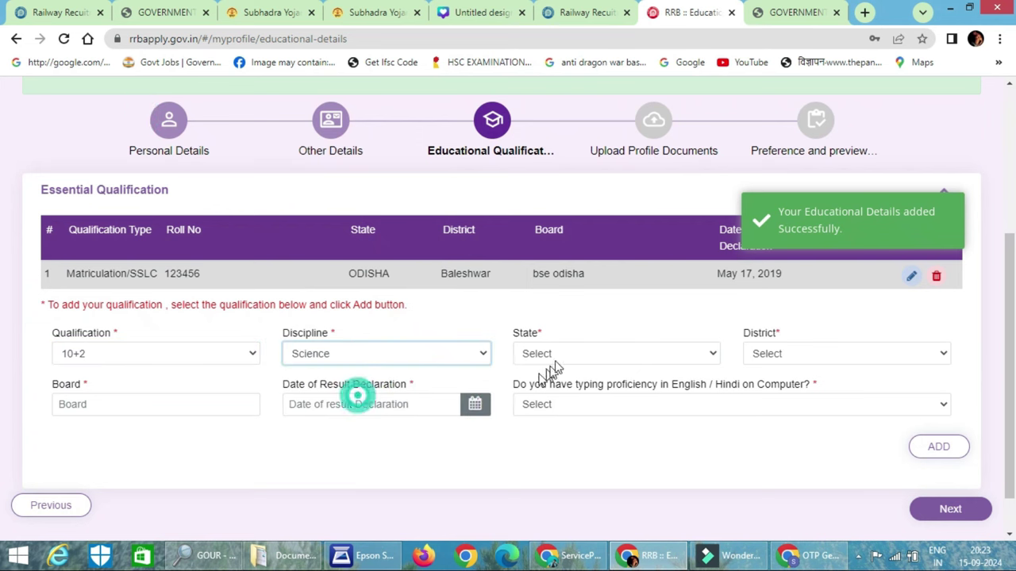
{"action": "left_click", "coordinate": [575, 353]}
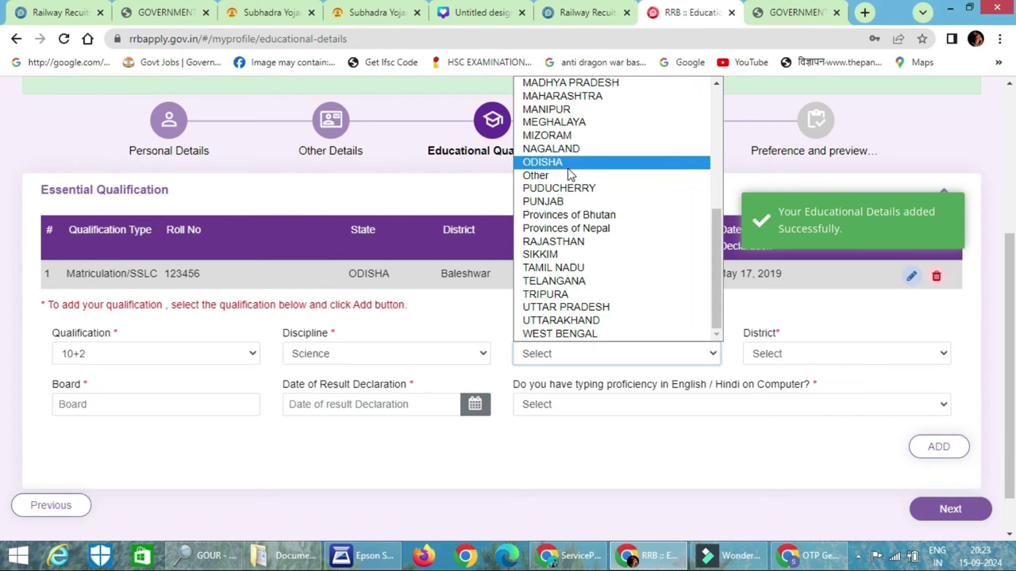
{"action": "left_click", "coordinate": [567, 163]}
{"action": "left_click", "coordinate": [782, 354]}
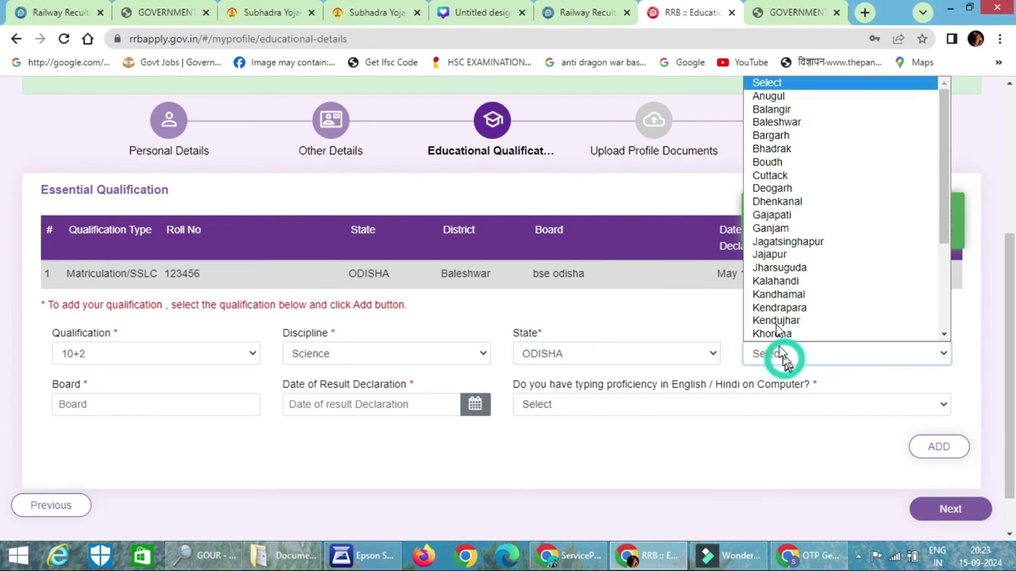
{"action": "left_click", "coordinate": [774, 122]}
Enter the board, result date 17 May 2024, typing proficiency Yes, and add the 10+2 record
{"action": "left_click", "coordinate": [127, 403]}
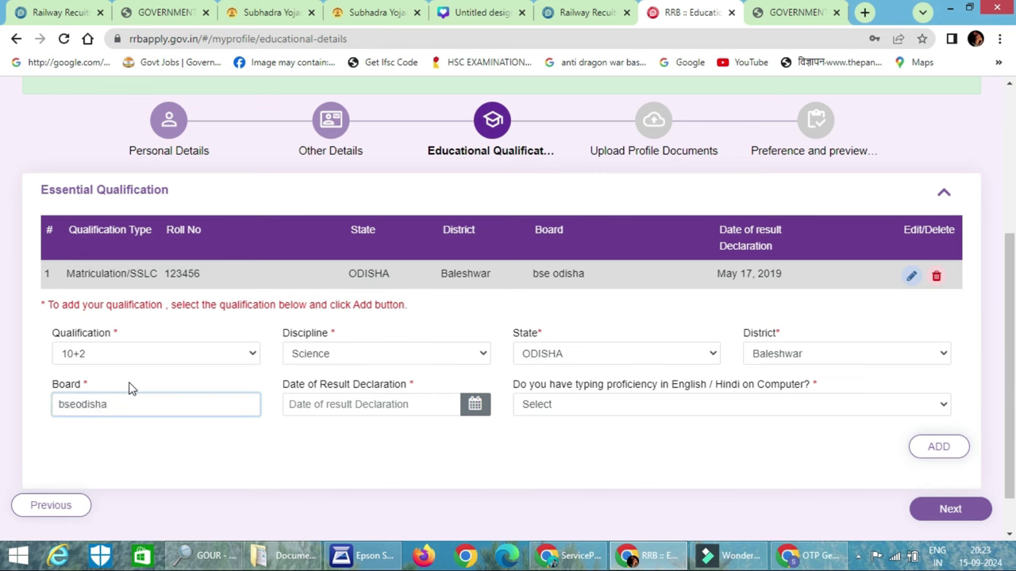
{"action": "left_click", "coordinate": [393, 403]}
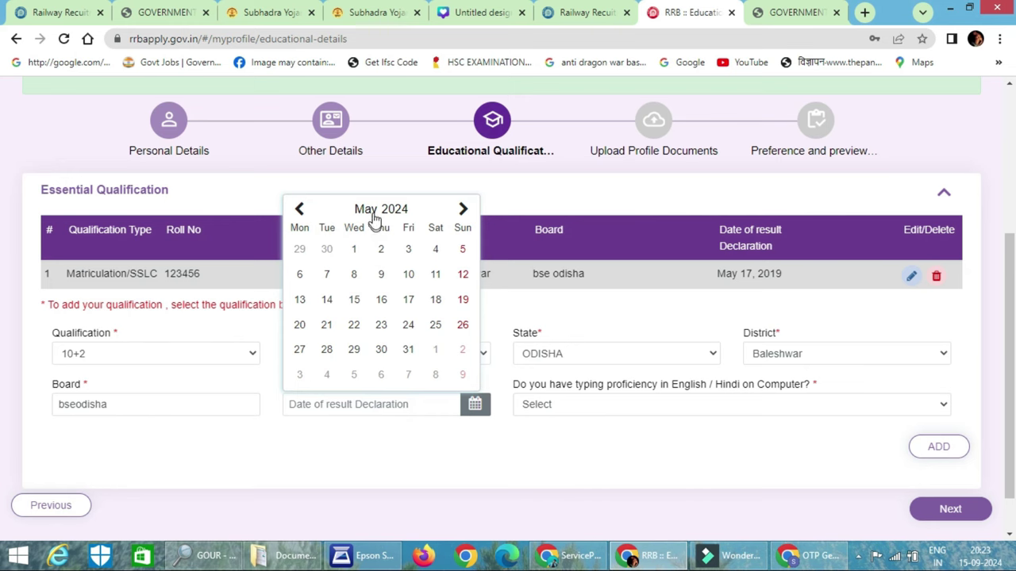
{"action": "left_click", "coordinate": [375, 211]}
{"action": "left_click", "coordinate": [378, 279]}
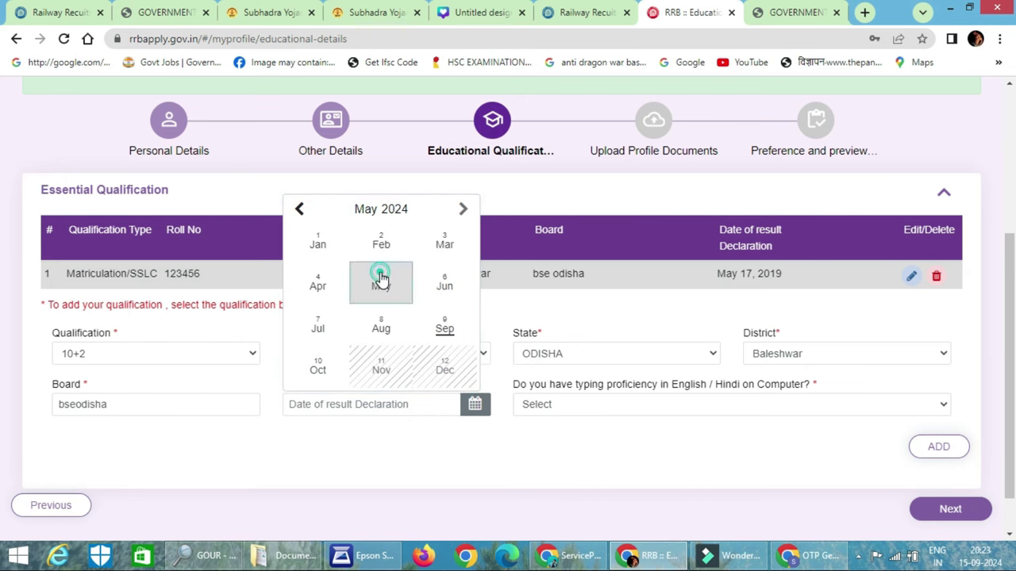
{"action": "left_click", "coordinate": [408, 300]}
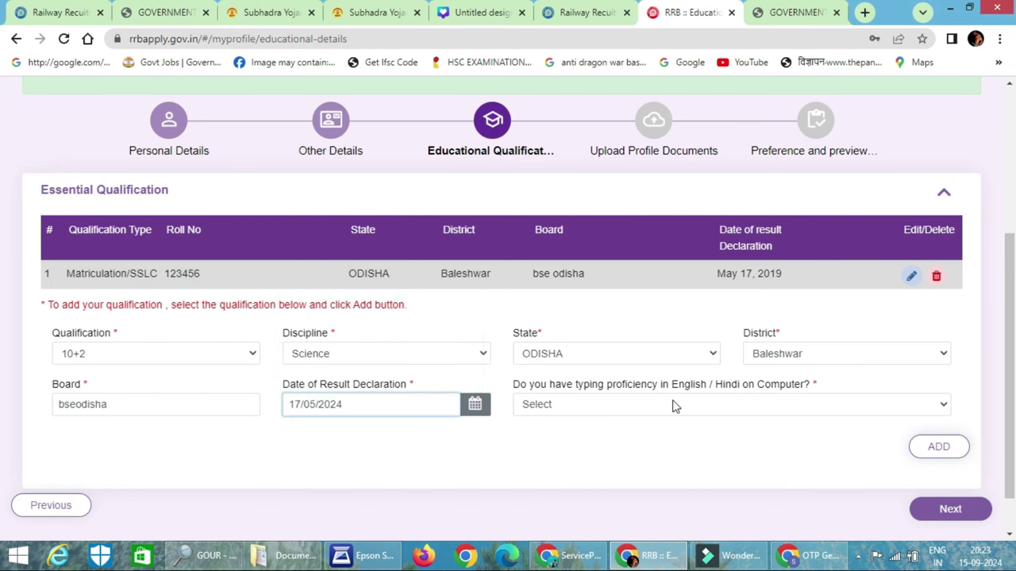
{"action": "left_click", "coordinate": [677, 408]}
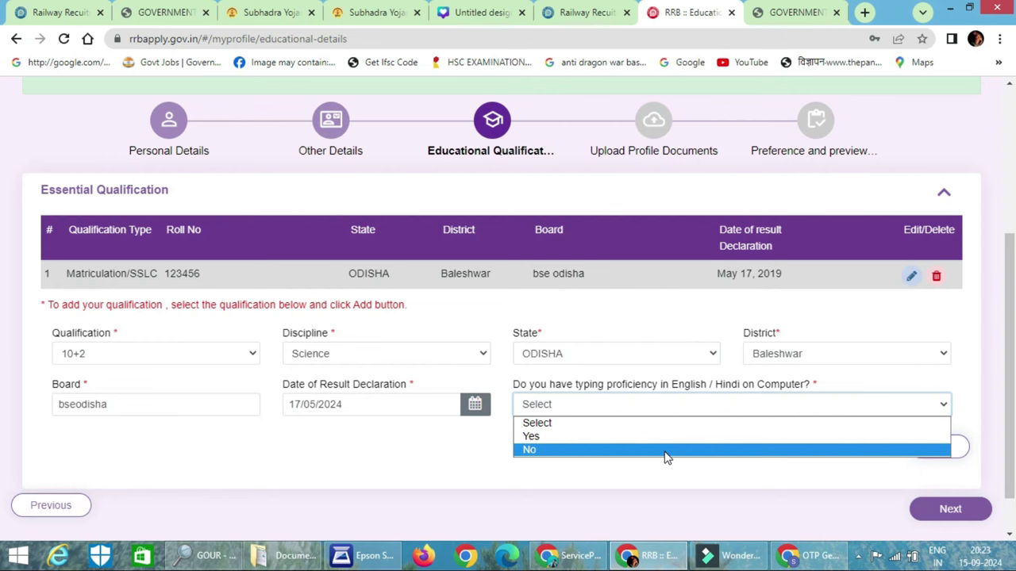
{"action": "left_click", "coordinate": [662, 437]}
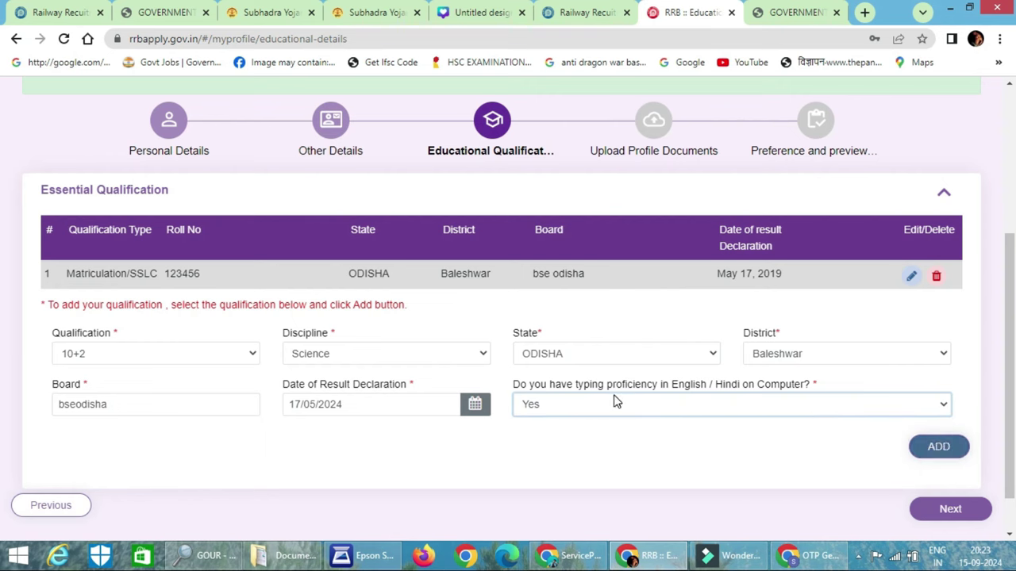
{"action": "left_click", "coordinate": [933, 447]}
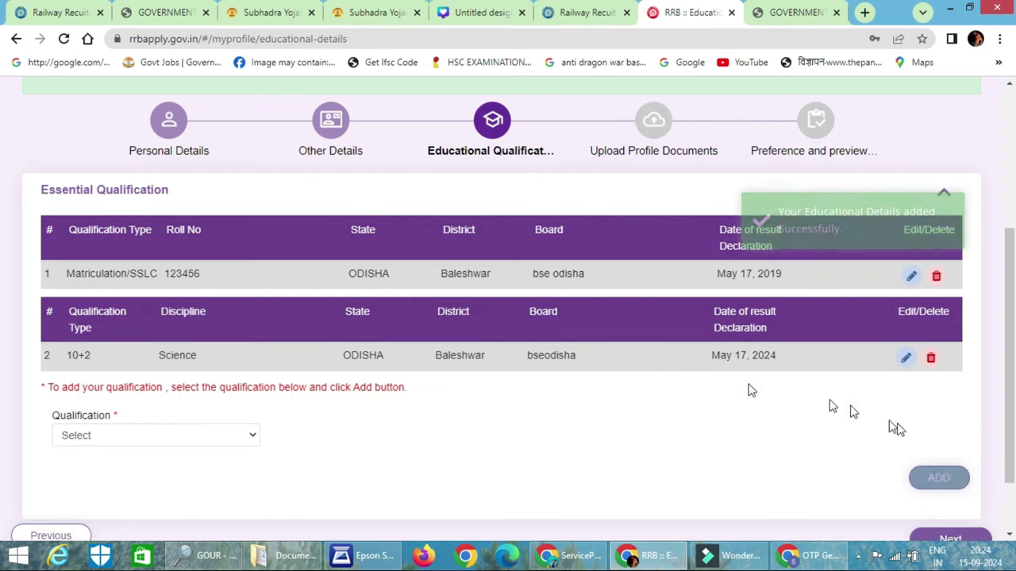
Choose Bachelor degree as qualification and discipline, with ODISHA as the state
{"action": "scroll", "coordinate": [508, 397], "scroll_direction": "down", "scroll_amount": 1}
{"action": "left_click", "coordinate": [138, 353]}
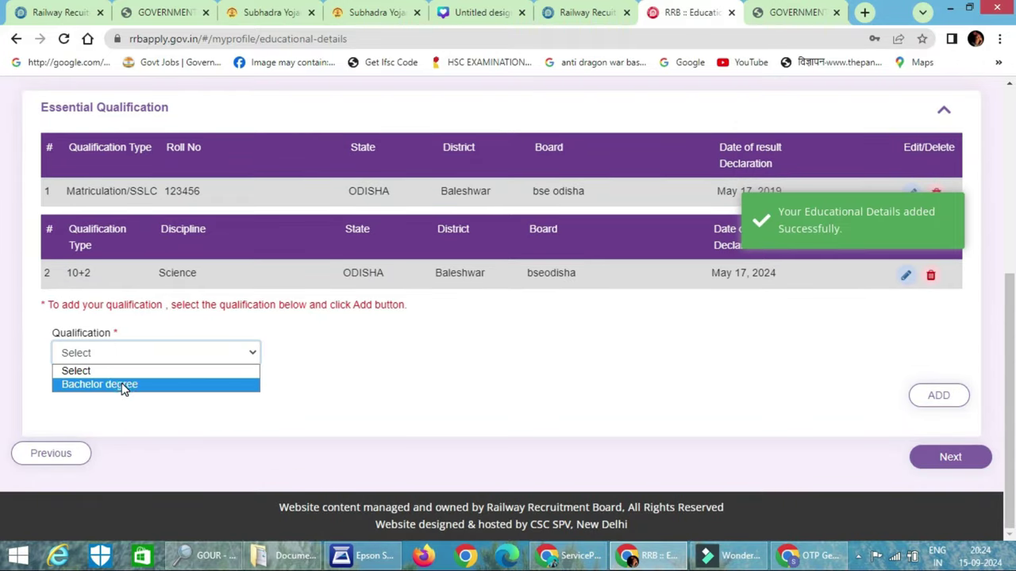
{"action": "left_click", "coordinate": [124, 387]}
{"action": "left_click", "coordinate": [357, 358]}
{"action": "left_click", "coordinate": [362, 386]}
{"action": "left_click", "coordinate": [611, 357]}
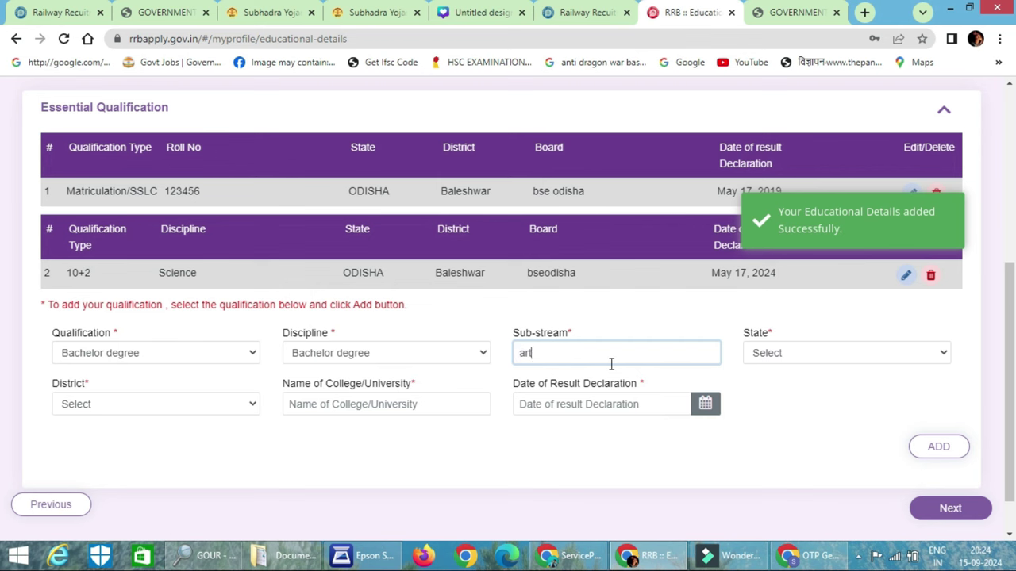
{"action": "key", "text": "Tab"}
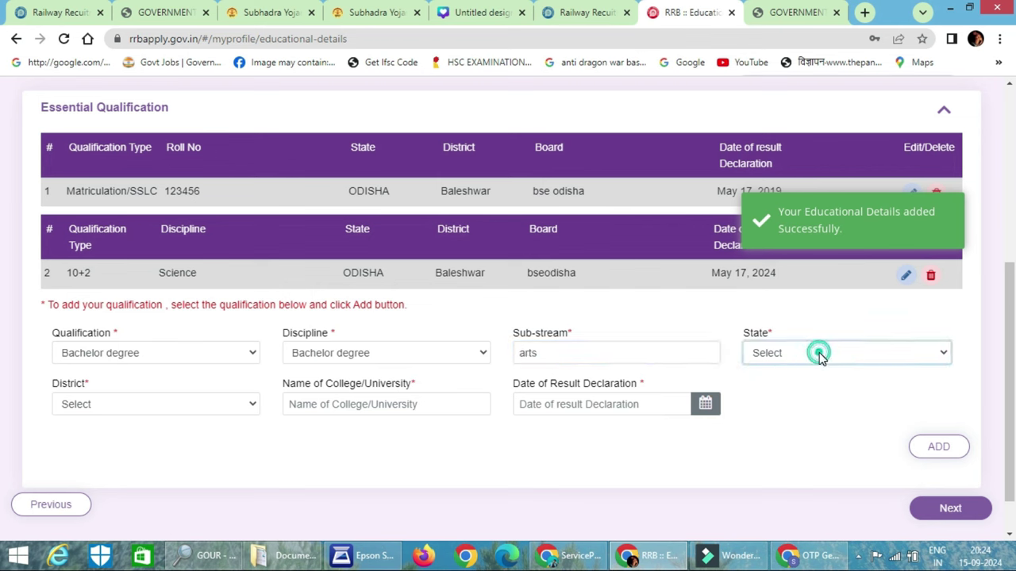
{"action": "left_click", "coordinate": [818, 352]}
{"action": "scroll", "coordinate": [812, 170], "scroll_direction": "down", "scroll_amount": 3}
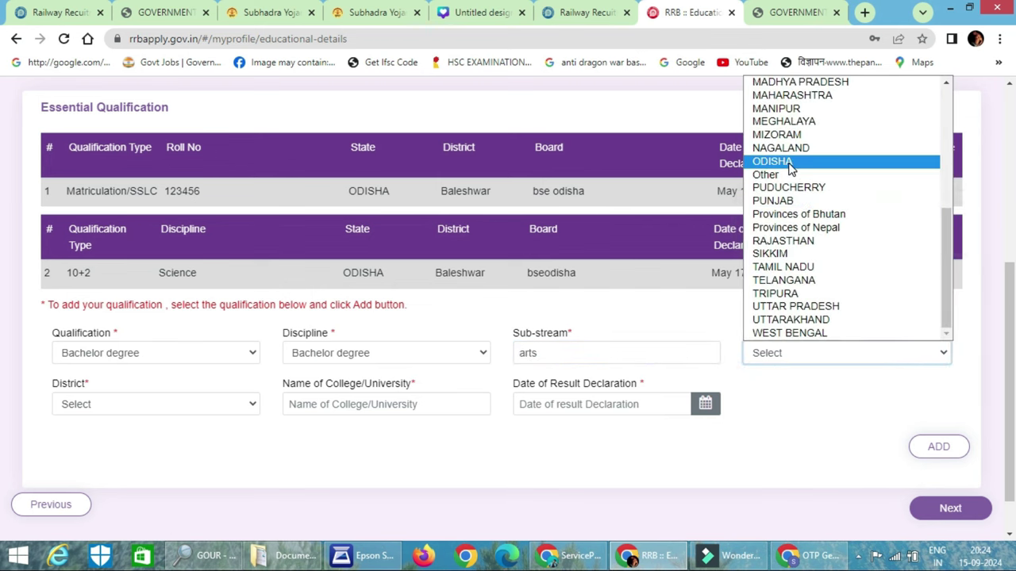
{"action": "left_click", "coordinate": [788, 163]}
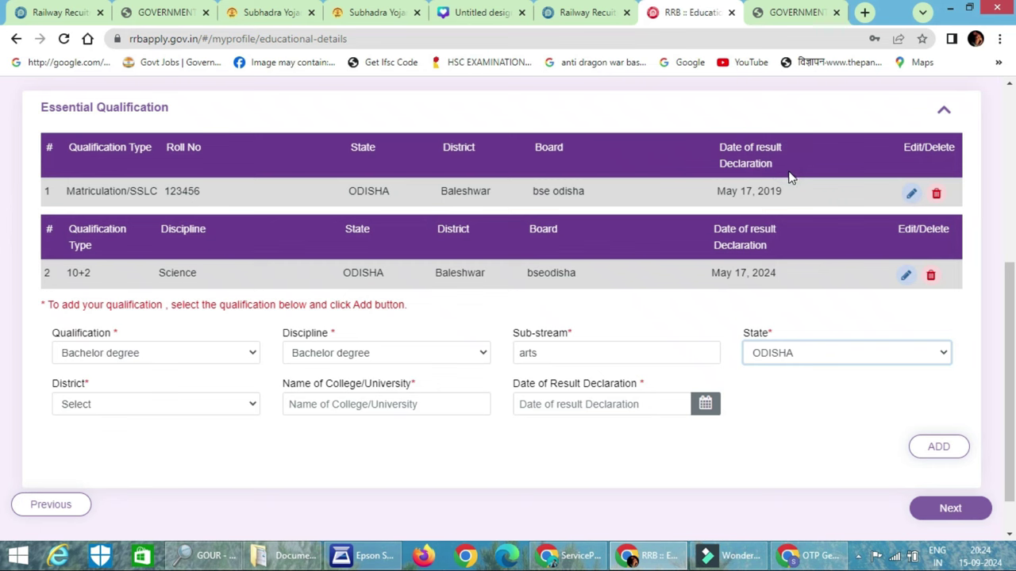
Set district Baleshwar, college 'fm uneversity', result date 13 May 2022, and add the record
{"action": "left_click", "coordinate": [99, 404]}
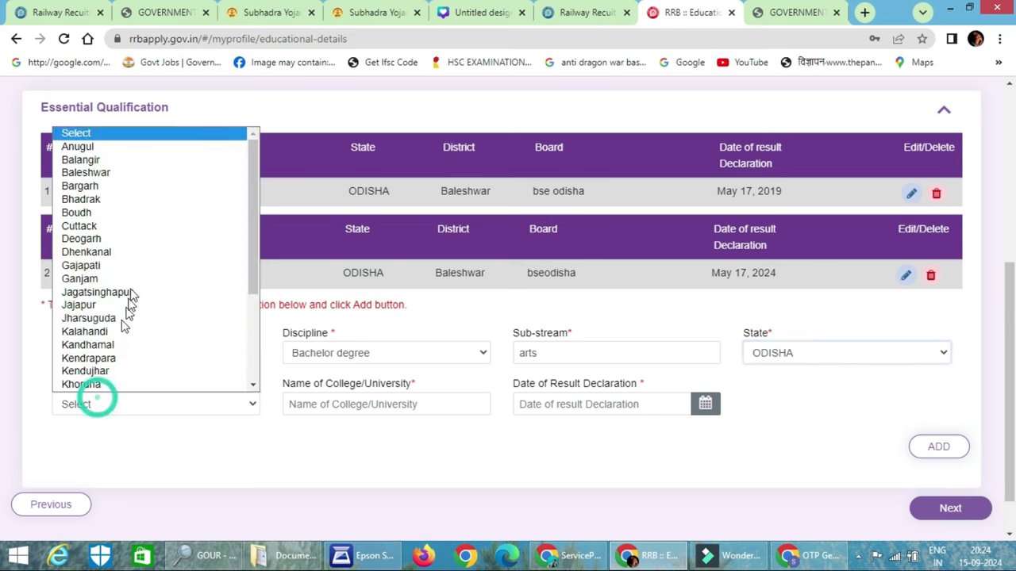
{"action": "left_click", "coordinate": [147, 167]}
{"action": "left_click", "coordinate": [344, 405]}
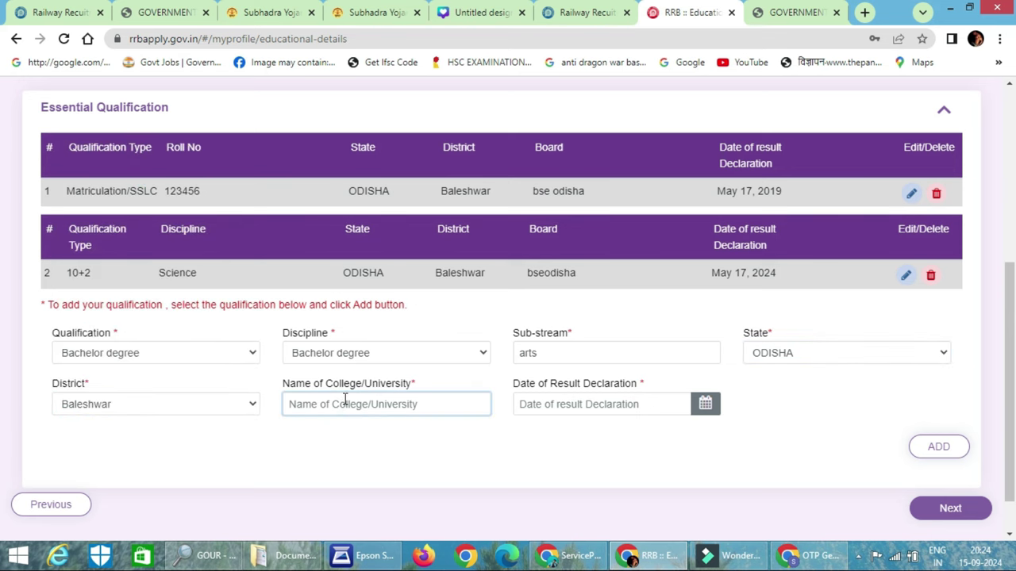
{"action": "type", "text": "fm uneversity"}
{"action": "key", "text": "Tab"}
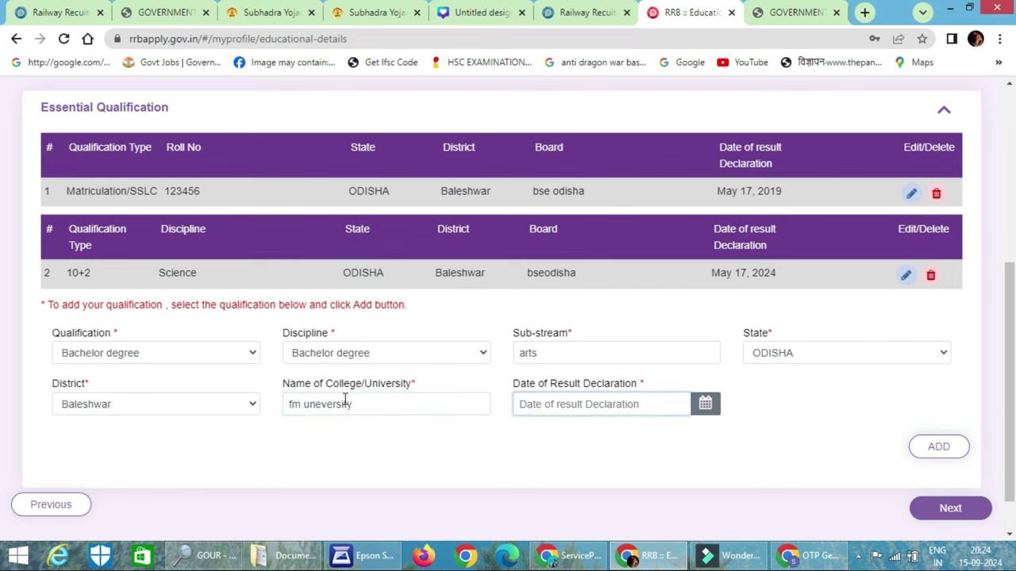
{"action": "left_click", "coordinate": [637, 405]}
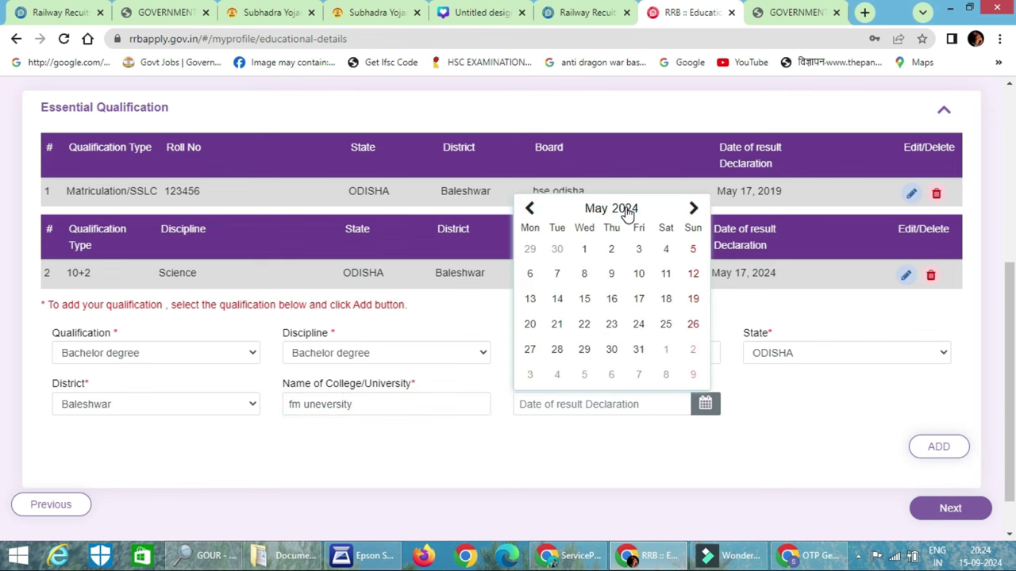
{"action": "left_click", "coordinate": [625, 208]}
{"action": "left_click", "coordinate": [549, 310]}
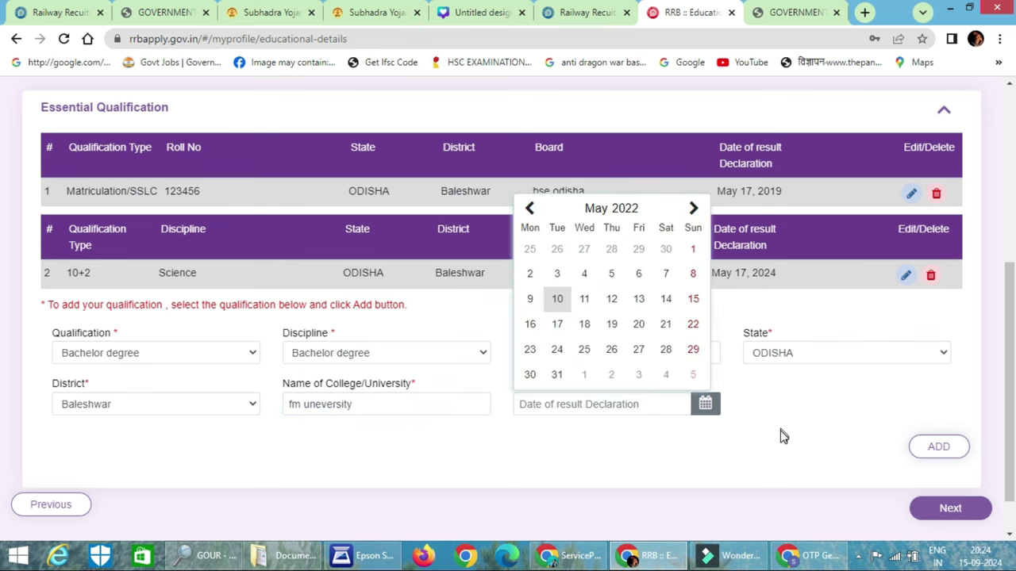
{"action": "left_click", "coordinate": [641, 304]}
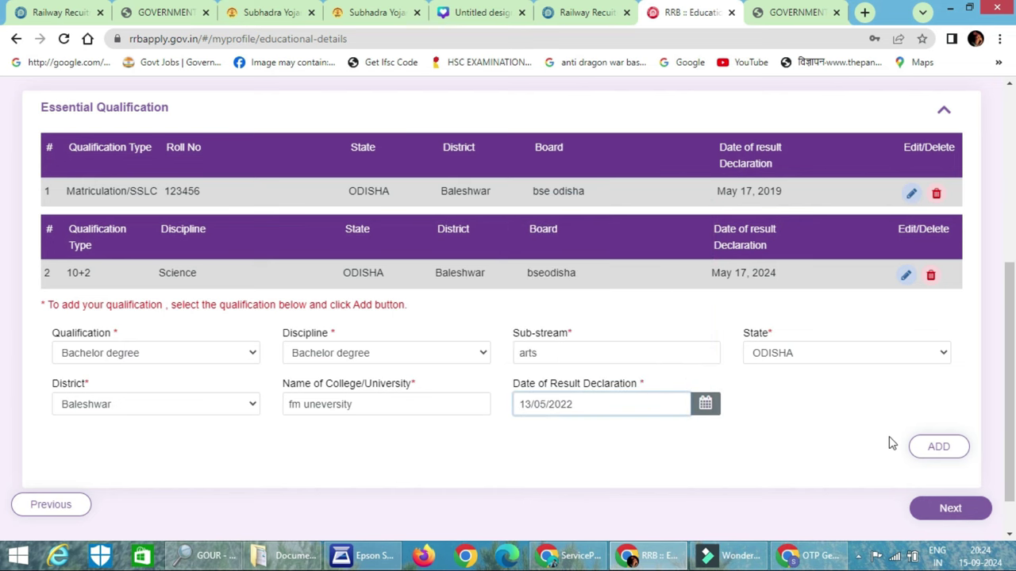
{"action": "left_click", "coordinate": [952, 449]}
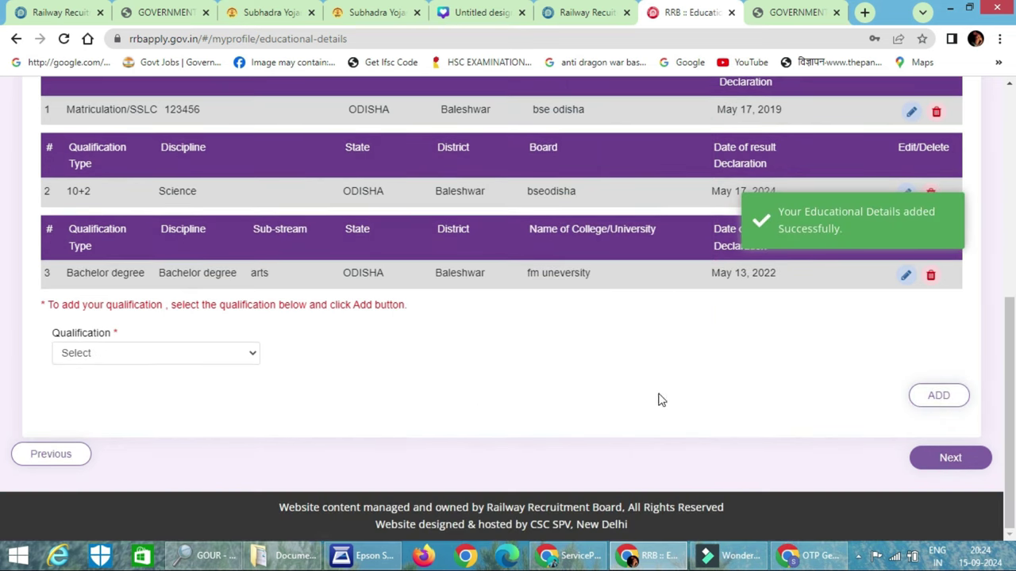
{"action": "left_click", "coordinate": [180, 359]}
{"action": "left_click", "coordinate": [386, 381]}
Move to the profile documents step, review photo requirements, and try a photo that fails the size check
{"action": "left_click", "coordinate": [950, 457]}
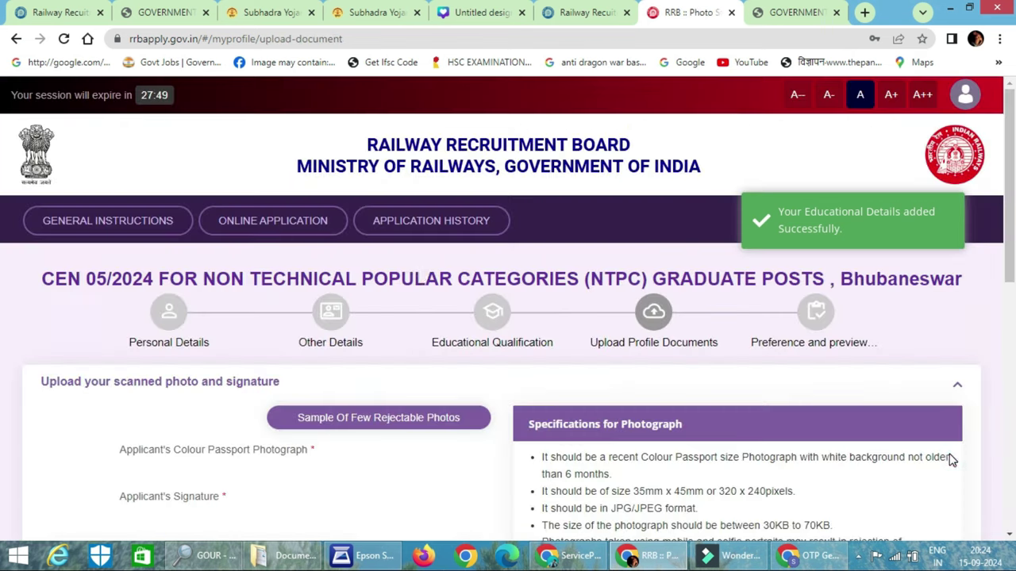
{"action": "scroll", "coordinate": [363, 267], "scroll_direction": "down", "scroll_amount": 5}
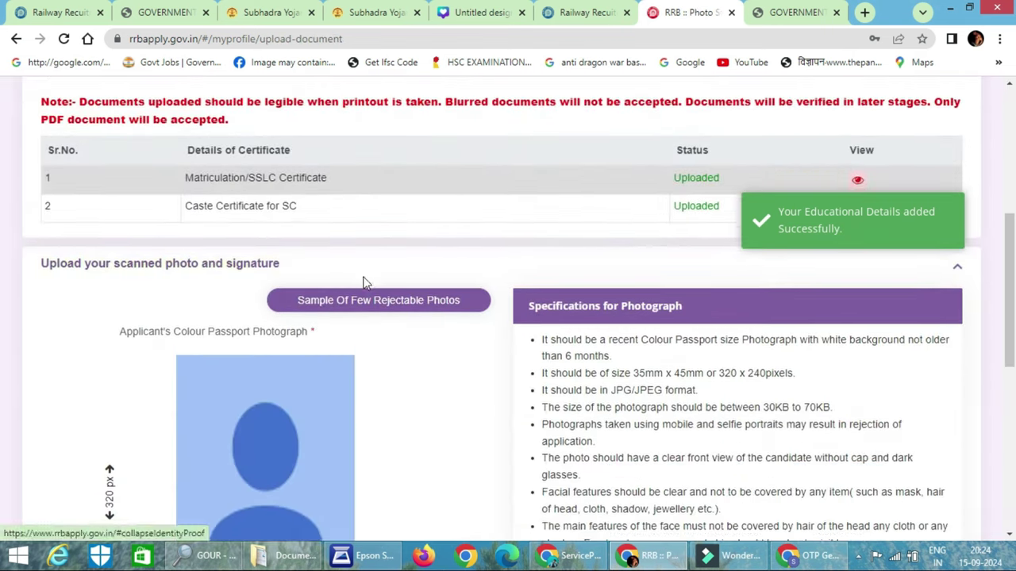
{"action": "scroll", "coordinate": [363, 282], "scroll_direction": "down", "scroll_amount": 4}
{"action": "scroll", "coordinate": [623, 187], "scroll_direction": "up", "scroll_amount": 1}
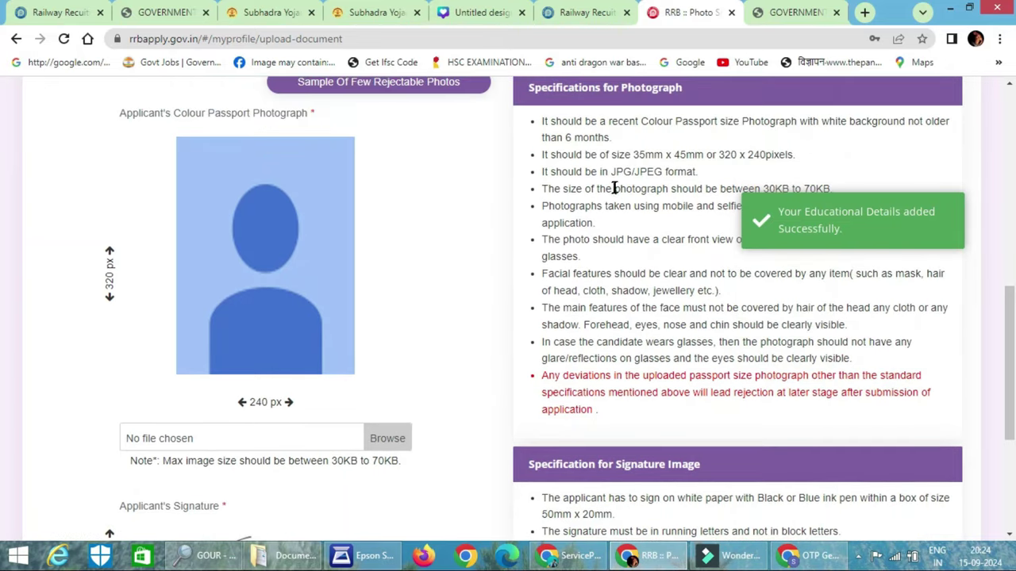
{"action": "left_click_drag", "start_coordinate": [717, 127], "coordinate": [949, 135]}
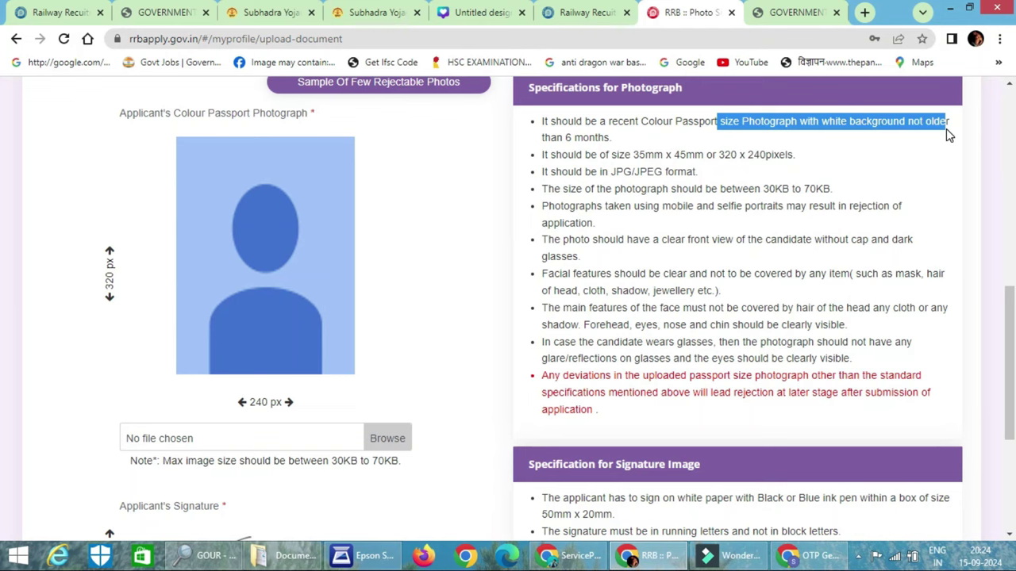
{"action": "left_click", "coordinate": [946, 129]}
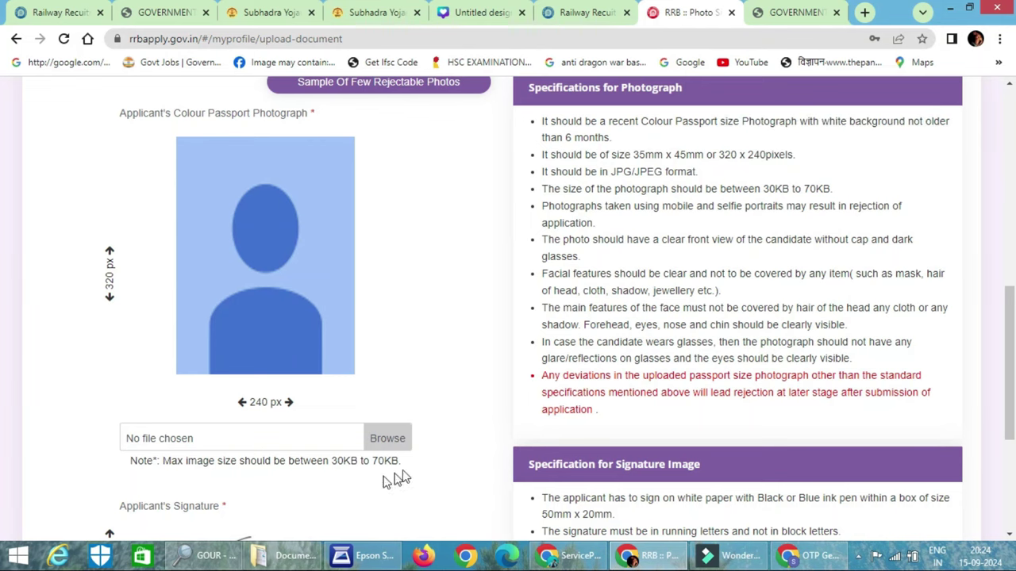
{"action": "left_click", "coordinate": [389, 436]}
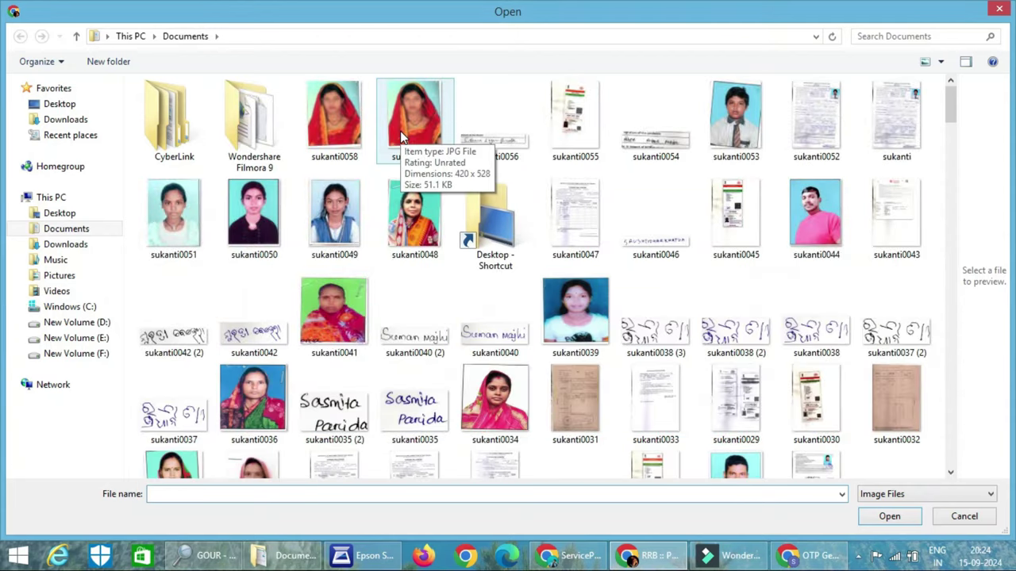
{"action": "double_click", "coordinate": [494, 401]}
Upload SEPHALI0009.jpg as the passport photograph and accept the crop
{"action": "left_click", "coordinate": [386, 436]}
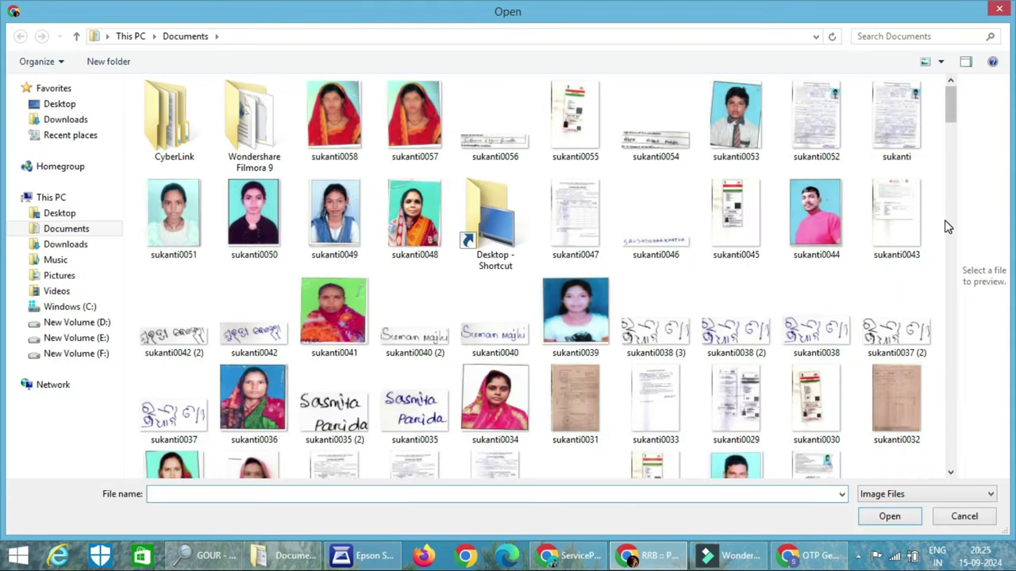
{"action": "scroll", "coordinate": [952, 227], "scroll_direction": "down", "scroll_amount": 8}
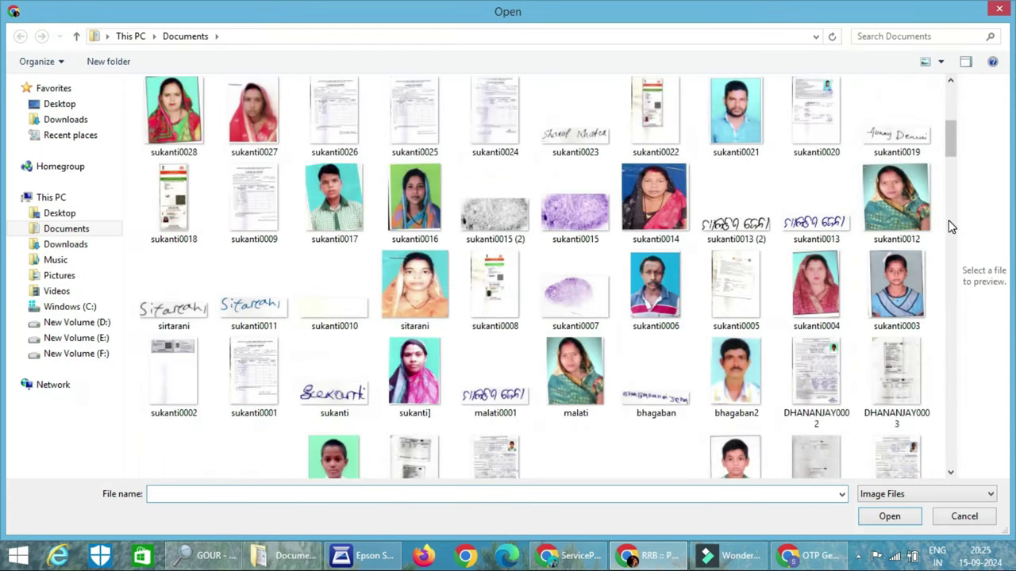
{"action": "scroll", "coordinate": [950, 222], "scroll_direction": "down", "scroll_amount": 1}
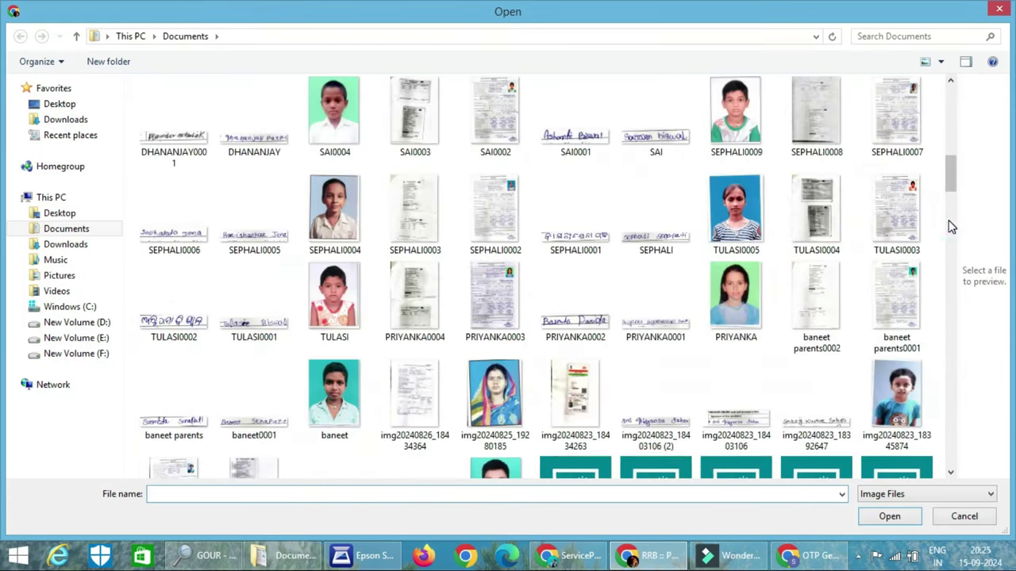
{"action": "left_click", "coordinate": [729, 105]}
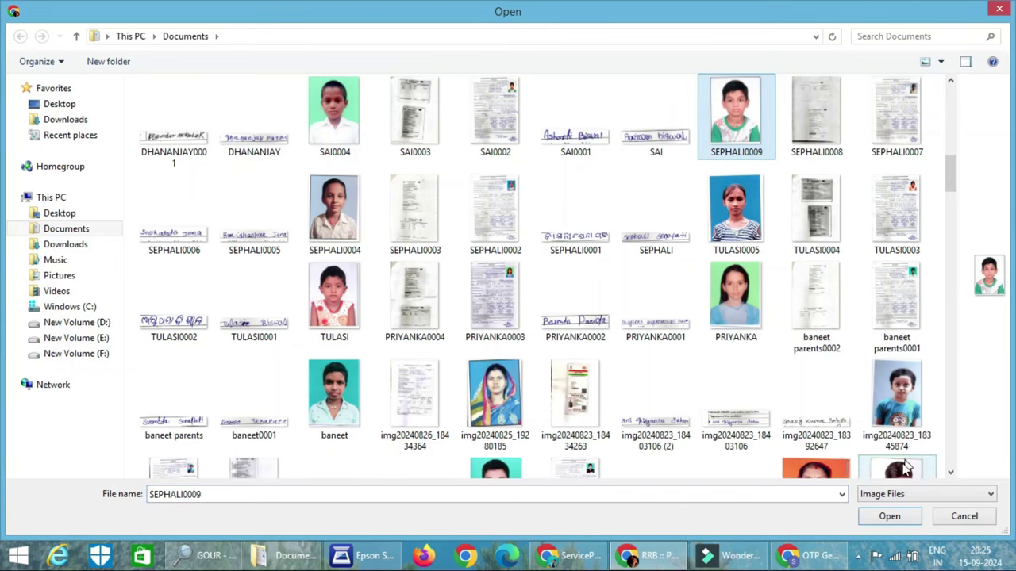
{"action": "left_click", "coordinate": [890, 517]}
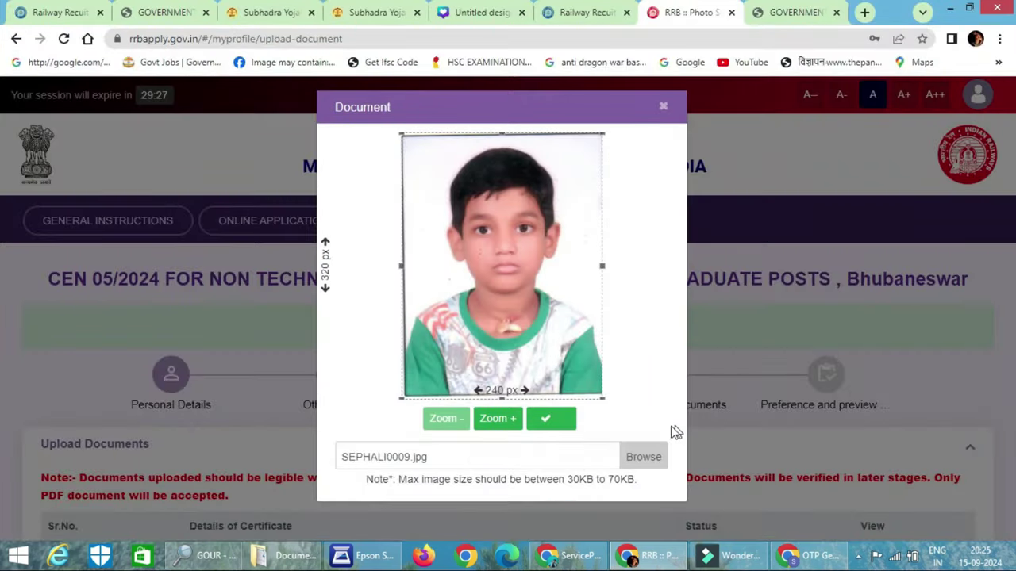
{"action": "left_click", "coordinate": [541, 429]}
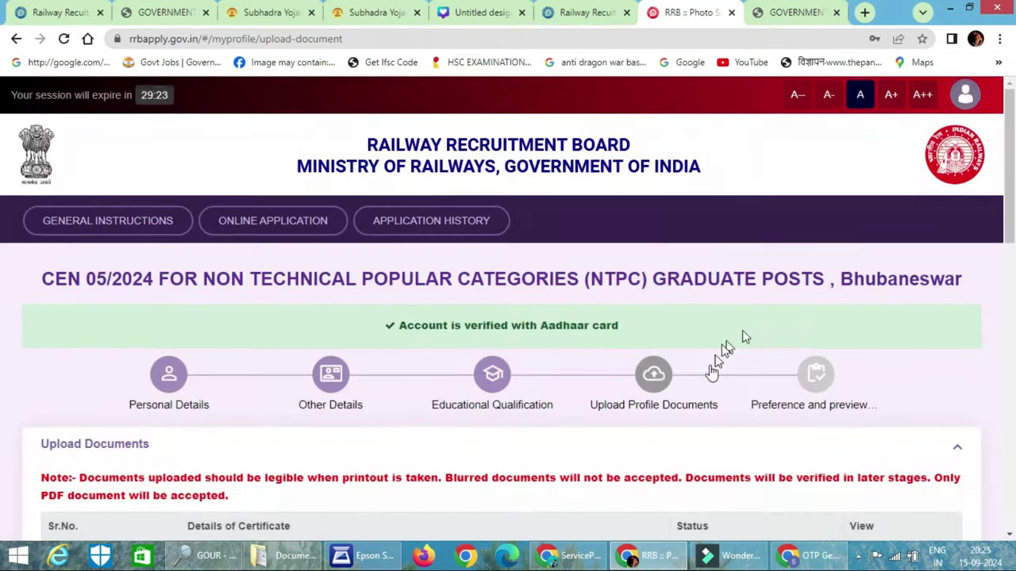
{"action": "scroll", "coordinate": [530, 376], "scroll_direction": "down", "scroll_amount": 2}
{"action": "scroll", "coordinate": [530, 376], "scroll_direction": "down", "scroll_amount": 8}
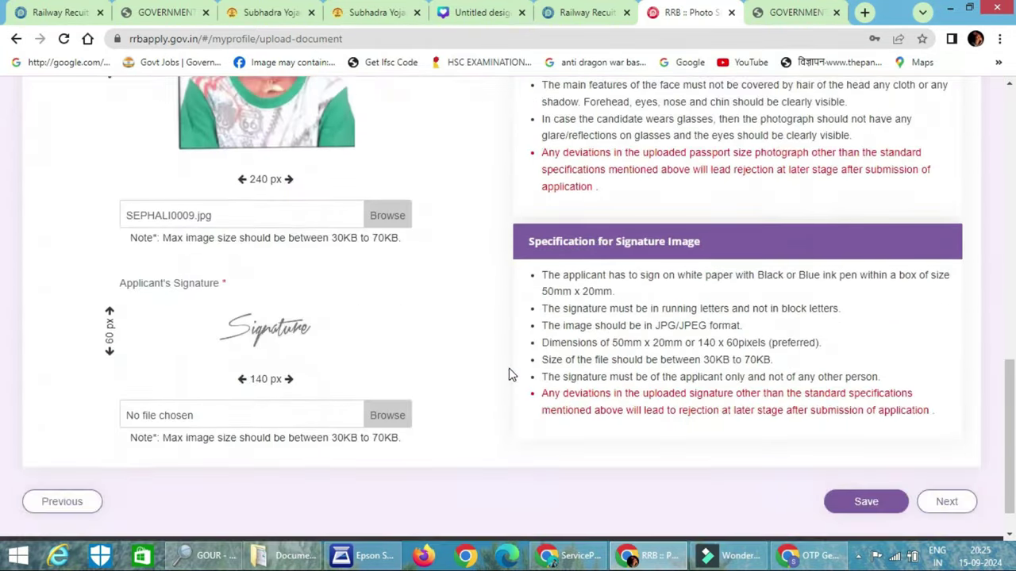
{"action": "scroll", "coordinate": [374, 306], "scroll_direction": "down", "scroll_amount": 1}
Upload sukanti0038 (2).jpg as the applicant's signature and accept the crop
{"action": "left_click", "coordinate": [392, 369]}
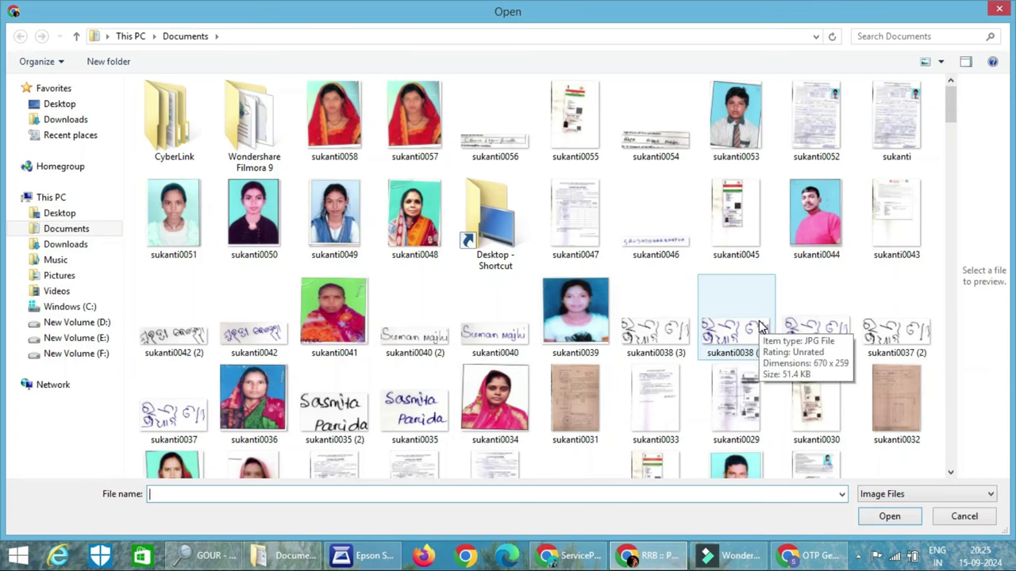
{"action": "left_click", "coordinate": [759, 326]}
{"action": "left_click", "coordinate": [895, 525]}
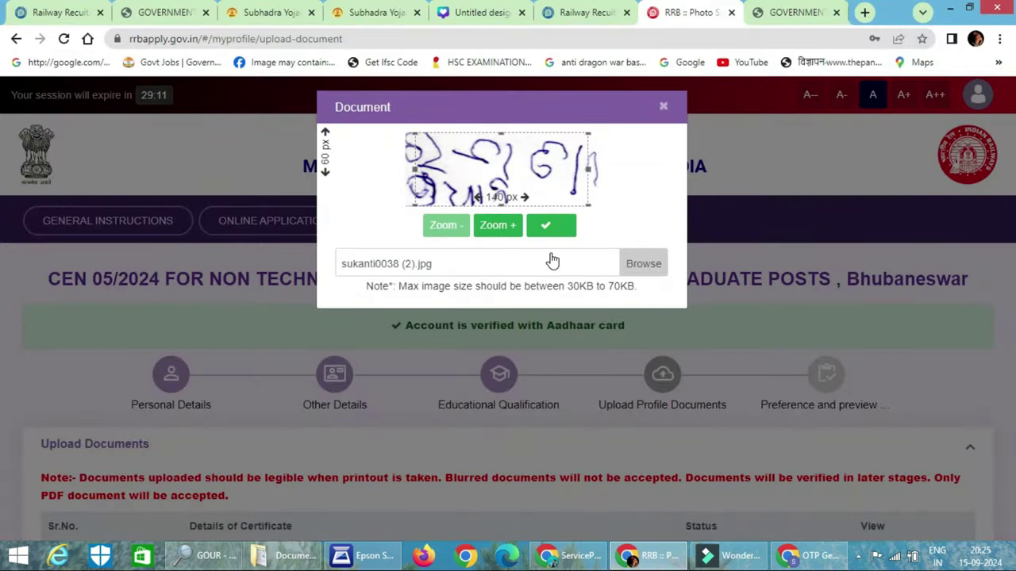
{"action": "left_click", "coordinate": [546, 228]}
Save the photo and signature and continue to the Preference and preview step
{"action": "scroll", "coordinate": [469, 333], "scroll_direction": "down", "scroll_amount": 5}
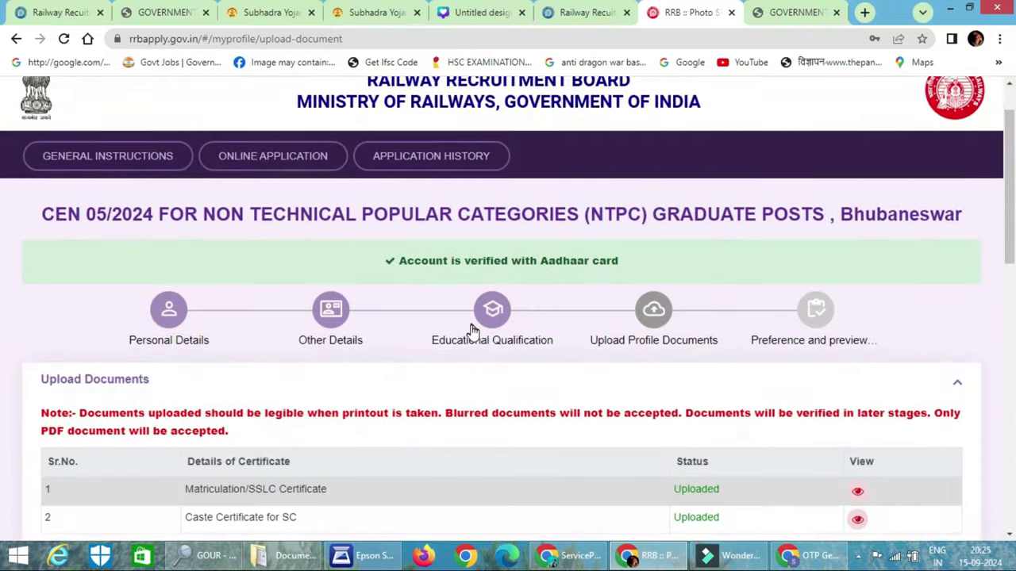
{"action": "scroll", "coordinate": [471, 333], "scroll_direction": "down", "scroll_amount": 5}
{"action": "left_click", "coordinate": [862, 465]}
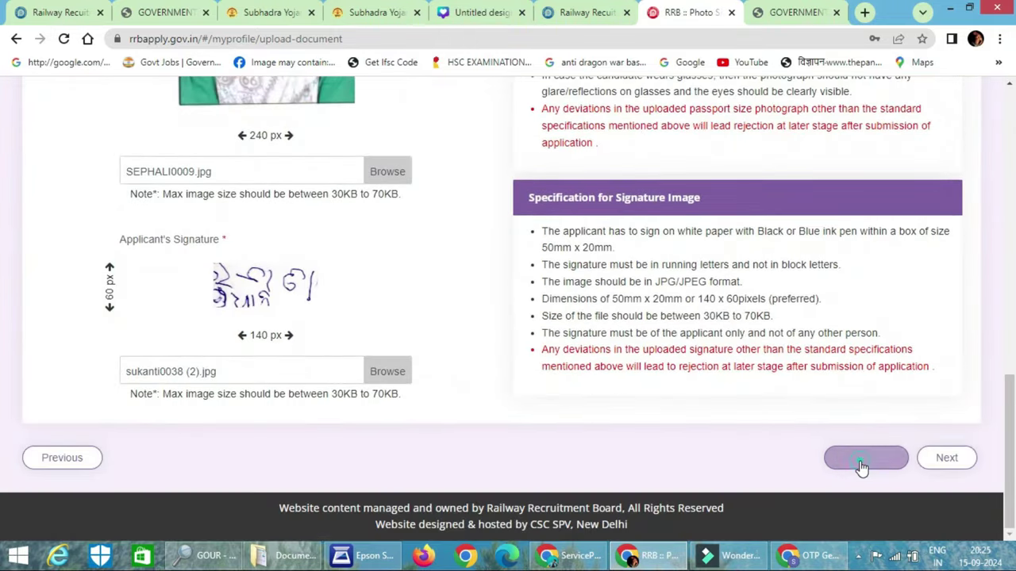
{"action": "left_click", "coordinate": [945, 461]}
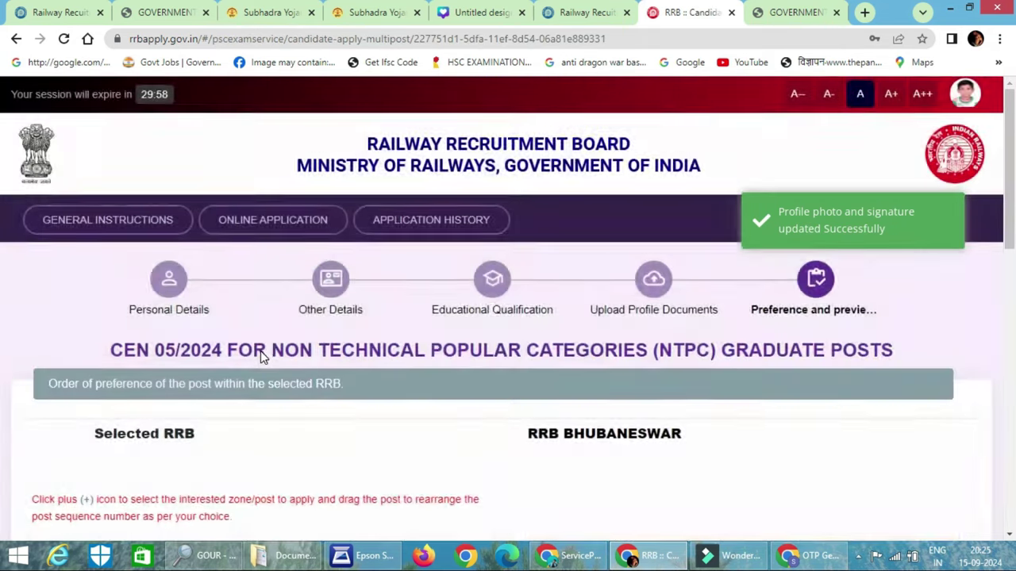
Rank Senior Clerk Cum Typist, Chief Commercial Cum Ticket Supervisor, Junior Accounts Assistant, then Goods Train Manager
{"action": "scroll", "coordinate": [260, 351], "scroll_direction": "down", "scroll_amount": 3}
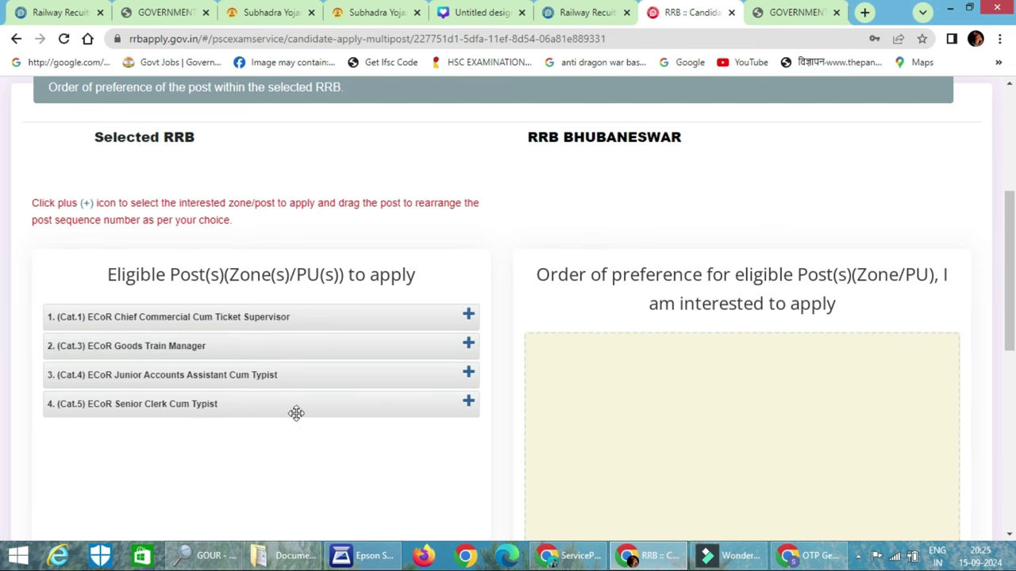
{"action": "left_click", "coordinate": [469, 400]}
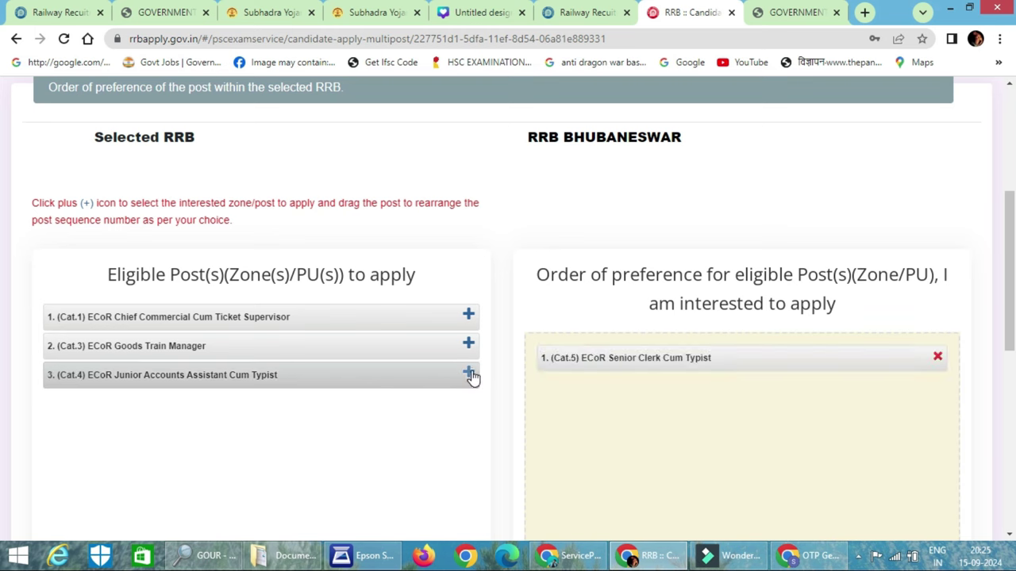
{"action": "left_click", "coordinate": [469, 317]}
{"action": "left_click", "coordinate": [464, 324]}
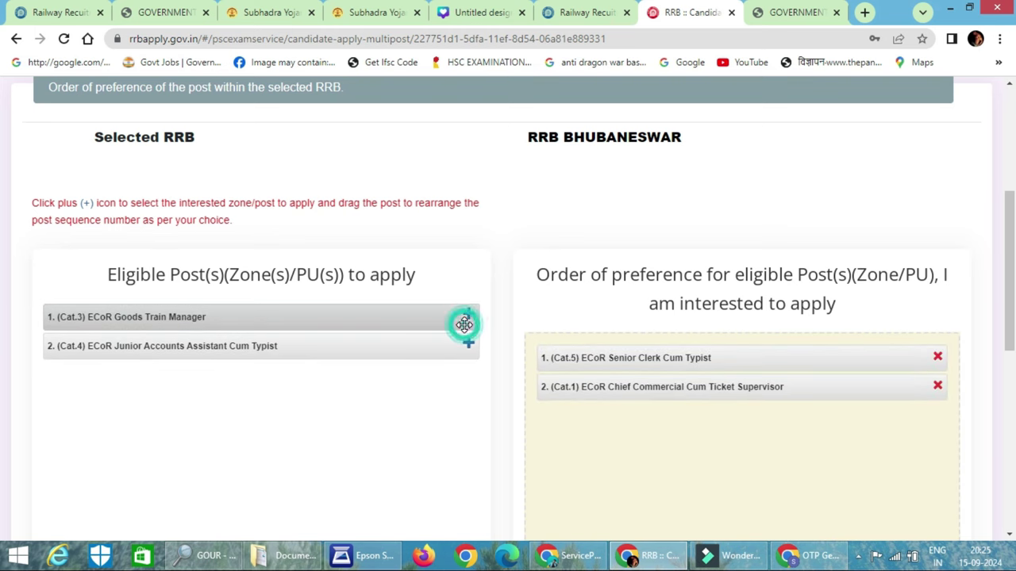
{"action": "left_click", "coordinate": [467, 348]}
{"action": "left_click", "coordinate": [470, 317]}
{"action": "scroll", "coordinate": [571, 381], "scroll_direction": "down", "scroll_amount": 3}
{"action": "scroll", "coordinate": [511, 393], "scroll_direction": "down", "scroll_amount": 4}
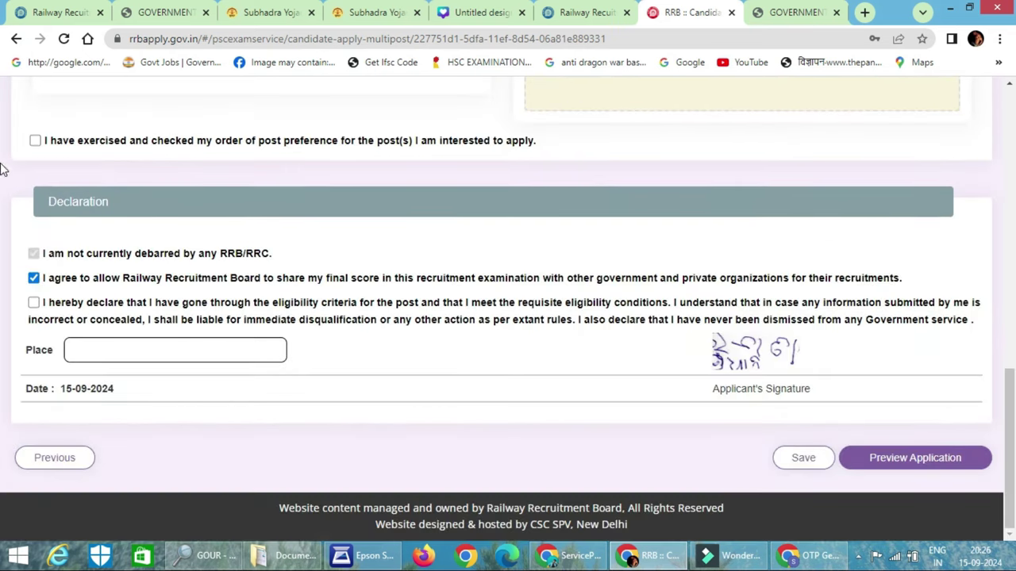
Tick the post-preference, LASIK and eligibility declarations and fill in the place as Balasore
{"action": "left_click", "coordinate": [36, 142]}
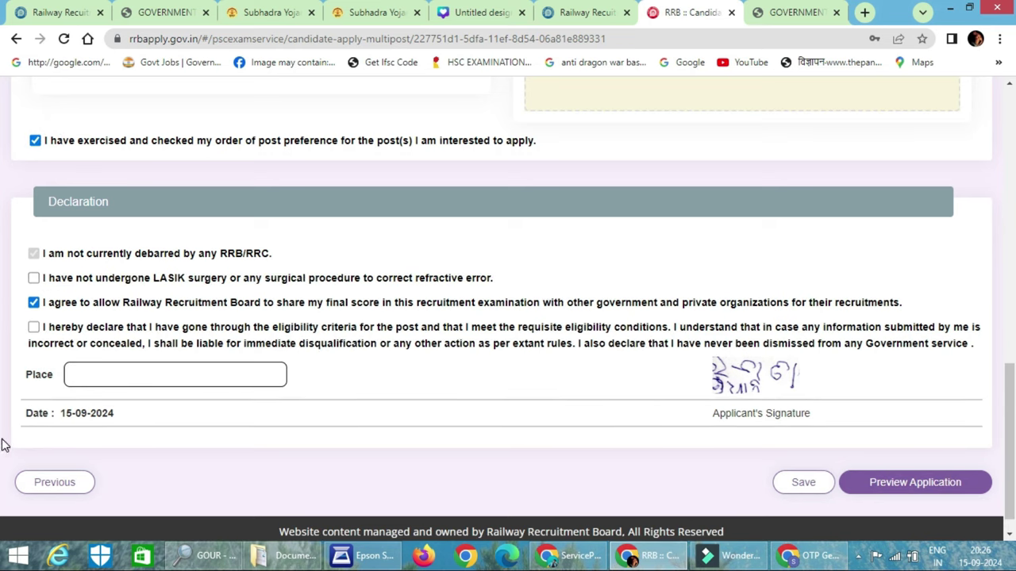
{"action": "left_click", "coordinate": [34, 279]}
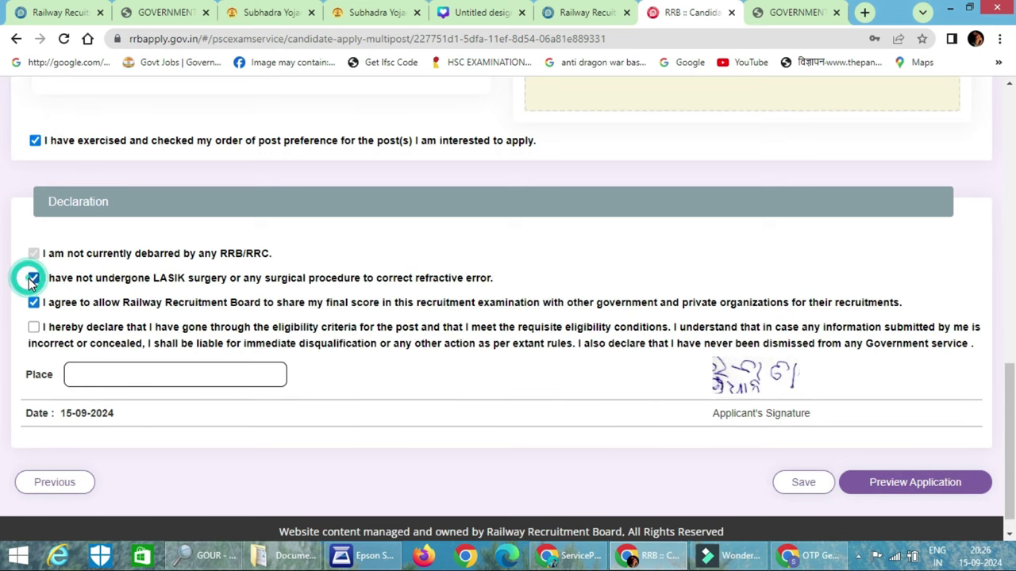
{"action": "left_click", "coordinate": [34, 327]}
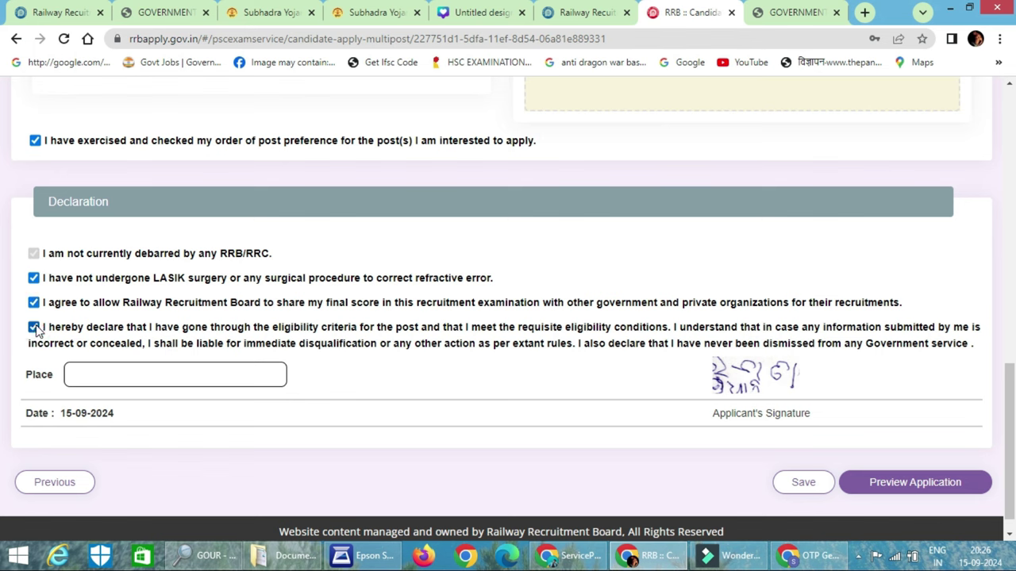
{"action": "left_click", "coordinate": [136, 375]}
Preview the application, confirm the details were re-checked, and submit it
{"action": "left_click", "coordinate": [881, 481]}
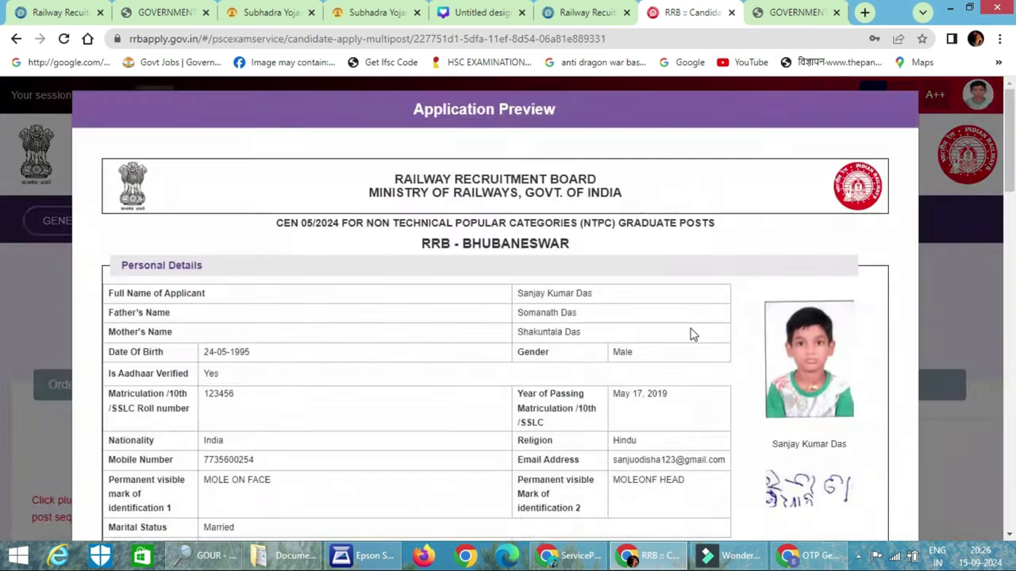
{"action": "scroll", "coordinate": [690, 334], "scroll_direction": "down", "scroll_amount": 20}
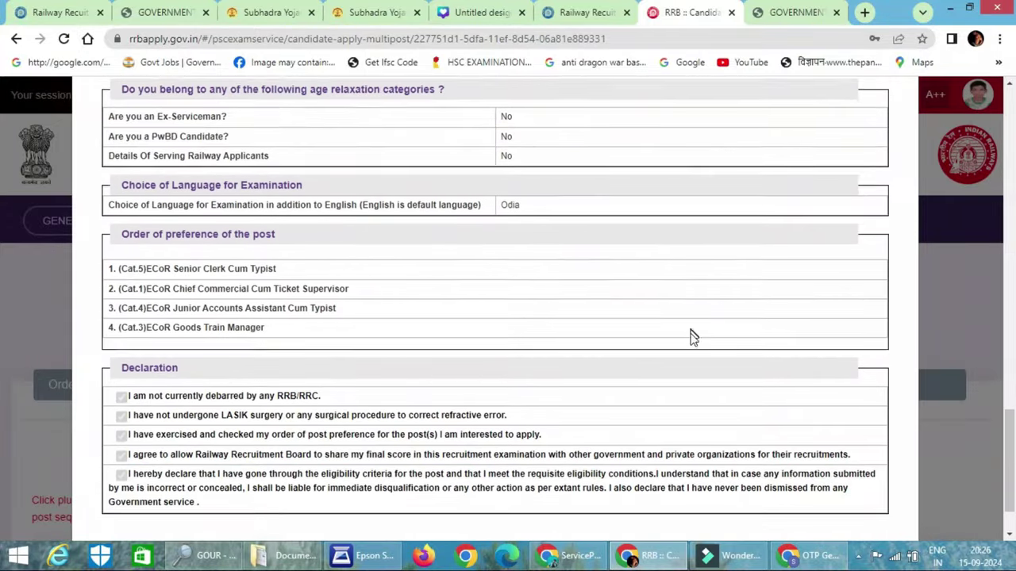
{"action": "scroll", "coordinate": [691, 337], "scroll_direction": "down", "scroll_amount": 1}
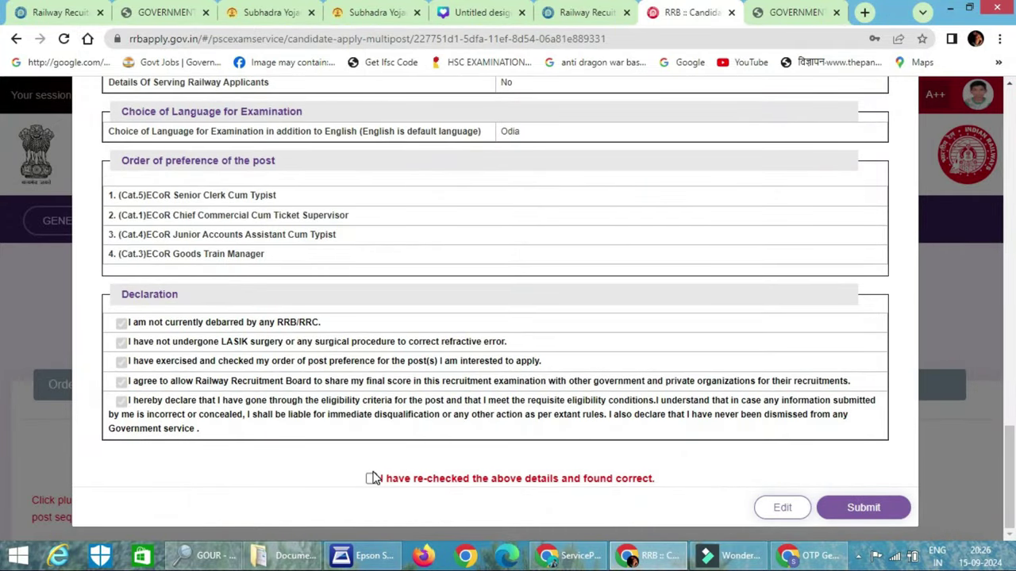
{"action": "left_click", "coordinate": [373, 479]}
{"action": "left_click", "coordinate": [862, 508]}
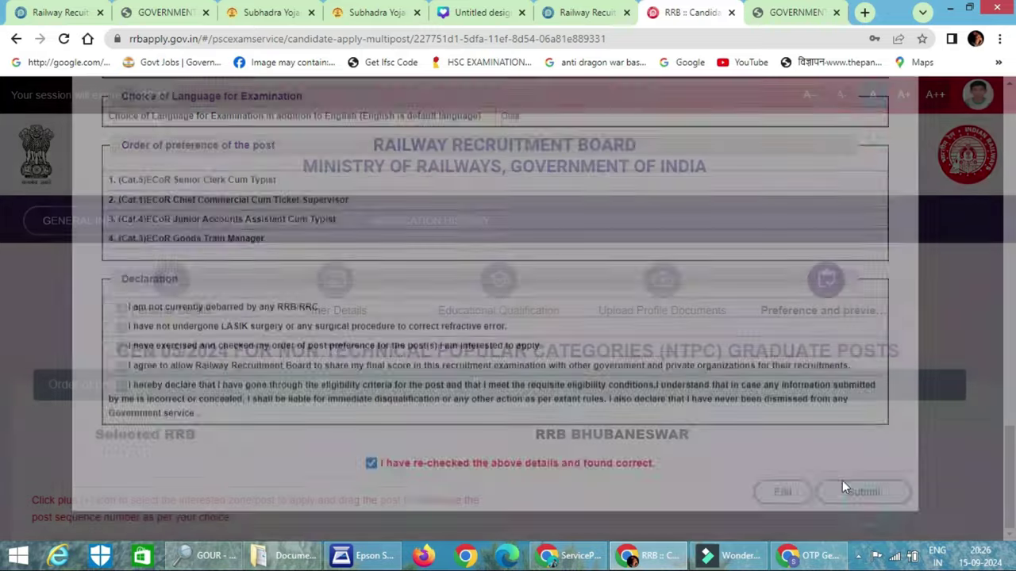
{"action": "left_click", "coordinate": [514, 225]}
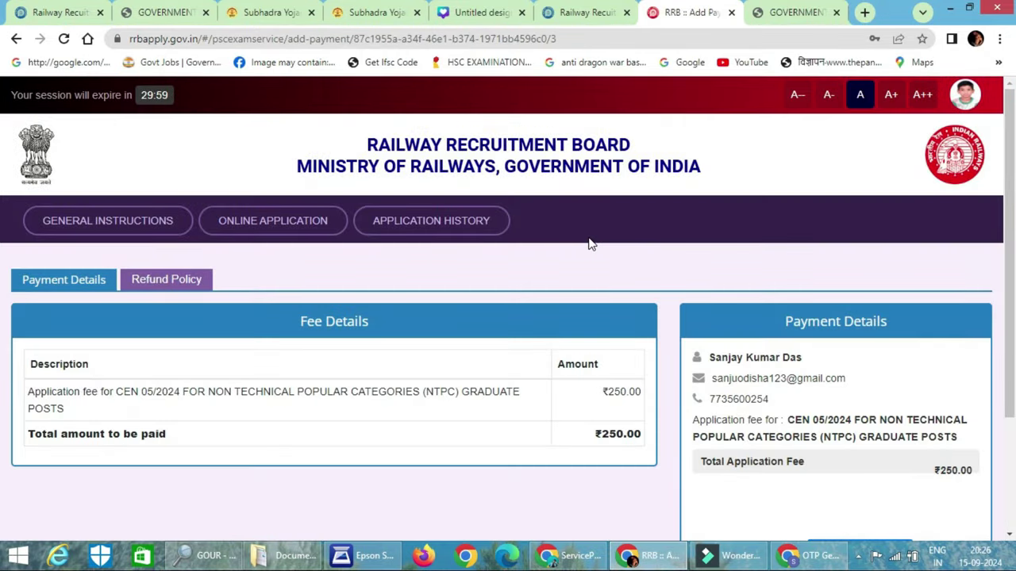
Choose Razorpay to pay the ₹250 application fee
{"action": "scroll", "coordinate": [616, 250], "scroll_direction": "down", "scroll_amount": 2}
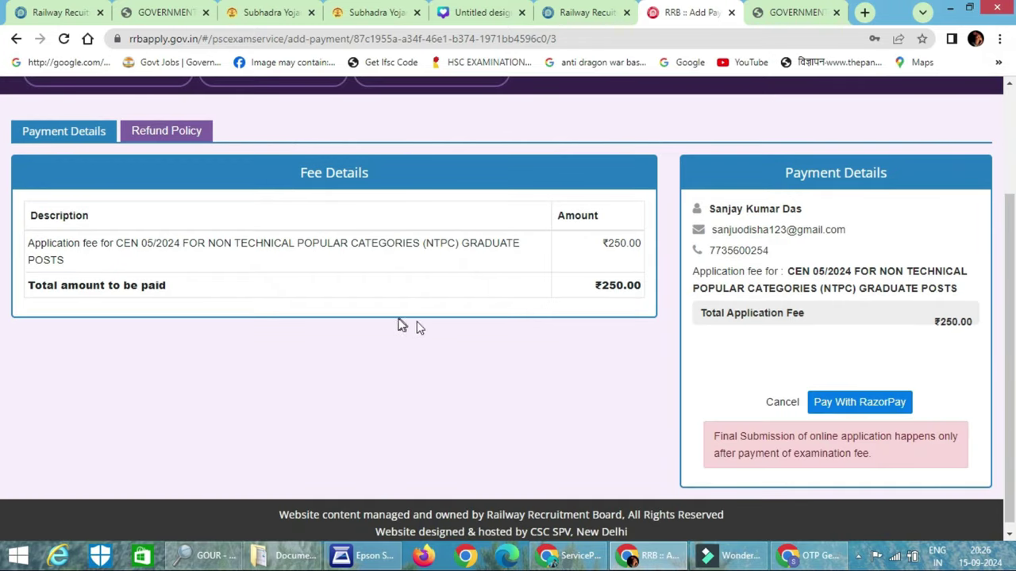
{"action": "scroll", "coordinate": [468, 313], "scroll_direction": "down", "scroll_amount": 1}
{"action": "left_click", "coordinate": [880, 394]}
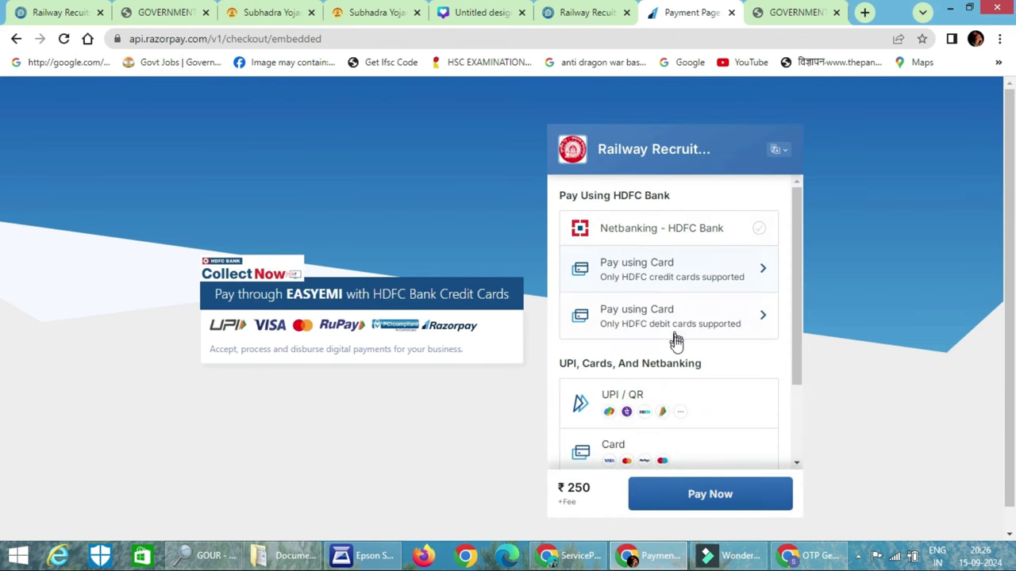
Generate a UPI QR code for the ₹250 fee, then switch to the RRB Bhubaneswar notices tab
{"action": "left_click", "coordinate": [630, 399]}
{"action": "left_click", "coordinate": [624, 255]}
{"action": "left_click", "coordinate": [624, 349]}
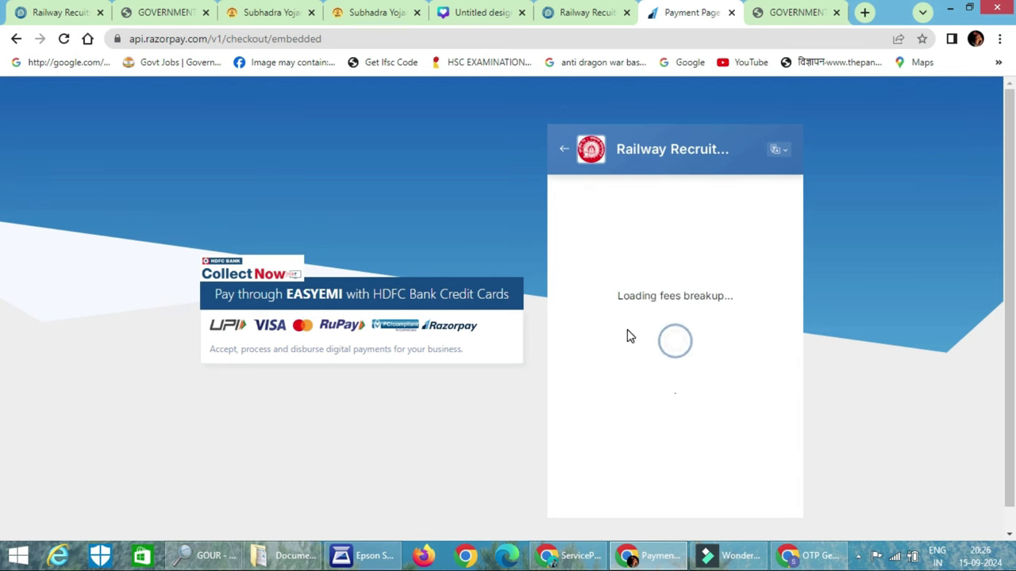
{"action": "scroll", "coordinate": [628, 337], "scroll_direction": "down", "scroll_amount": 1}
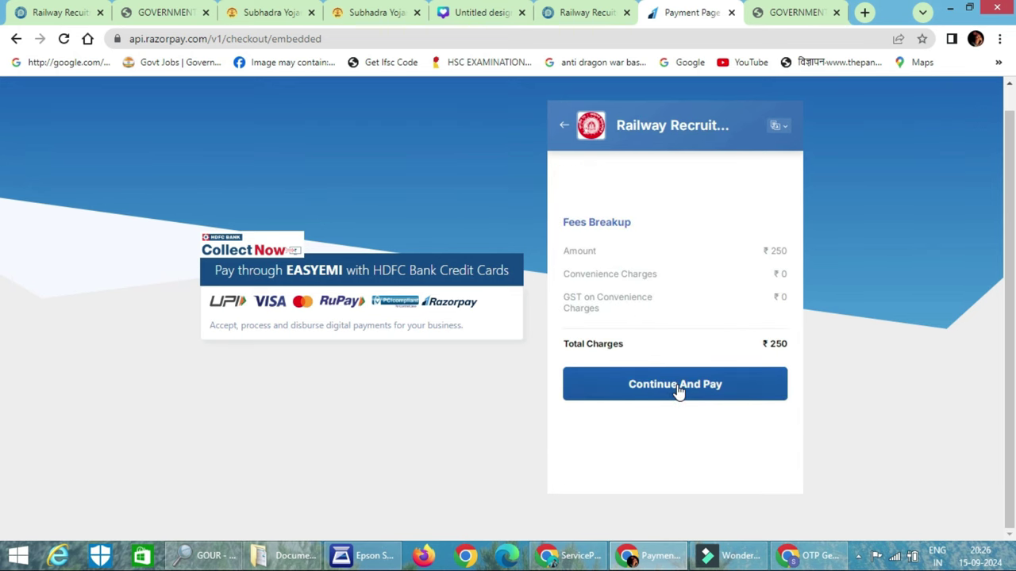
{"action": "left_click", "coordinate": [678, 392]}
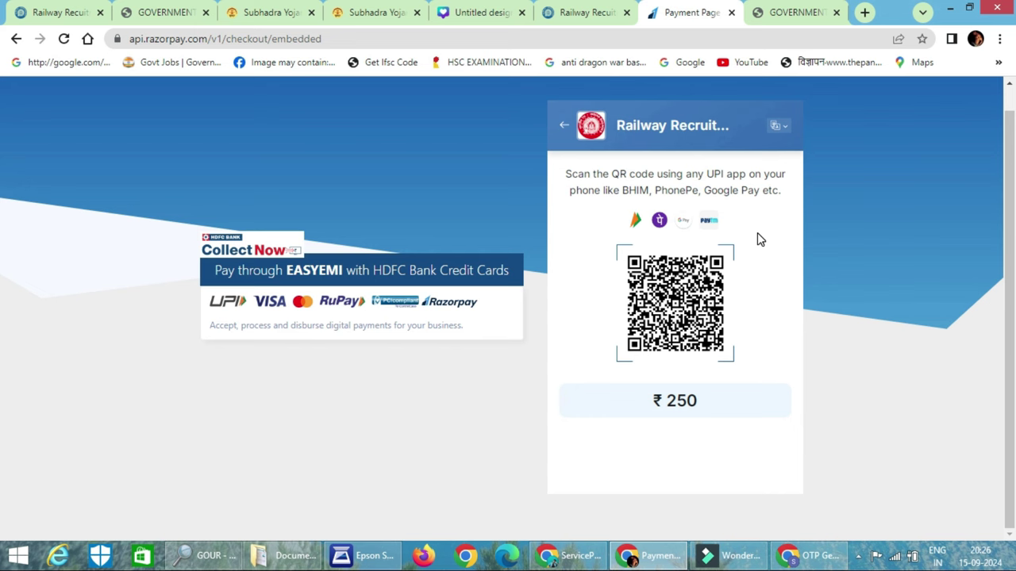
{"action": "left_click", "coordinate": [593, 10]}
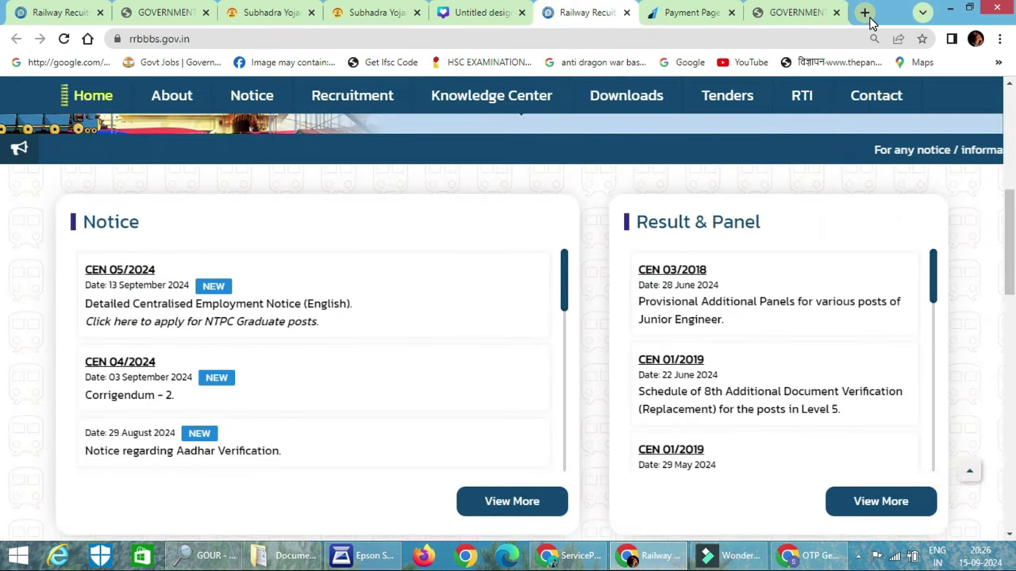
Go to YouTube and search for the creator's channel name followed by 1995
{"action": "left_click", "coordinate": [719, 12]}
{"action": "left_click", "coordinate": [728, 62]}
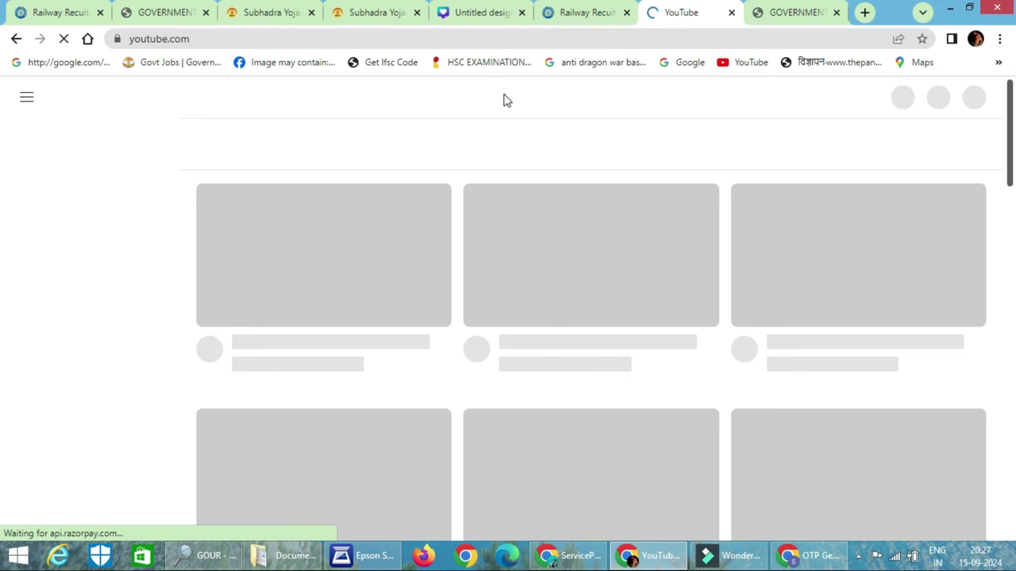
{"action": "left_click", "coordinate": [499, 93]}
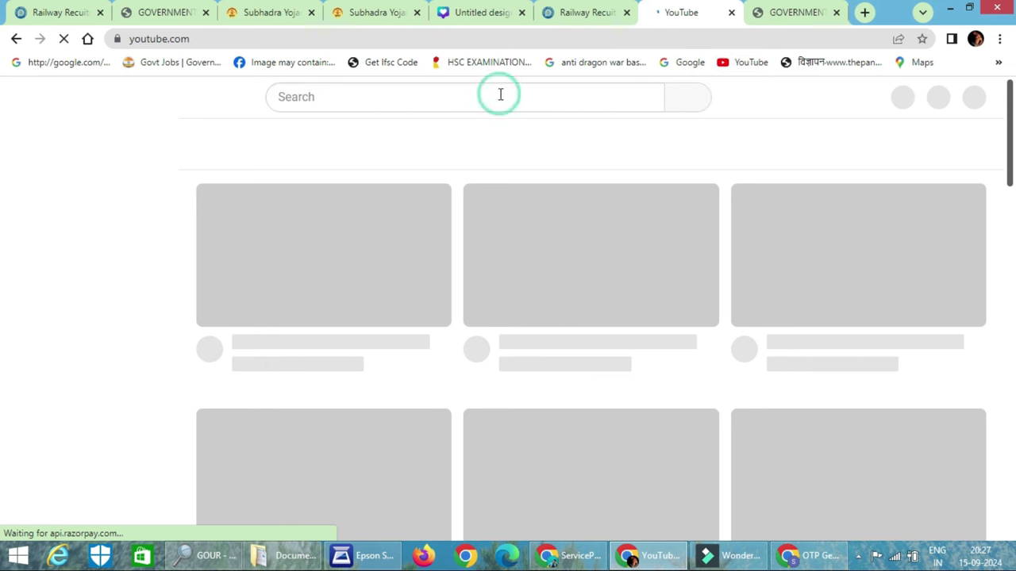
{"action": "left_click", "coordinate": [357, 97]}
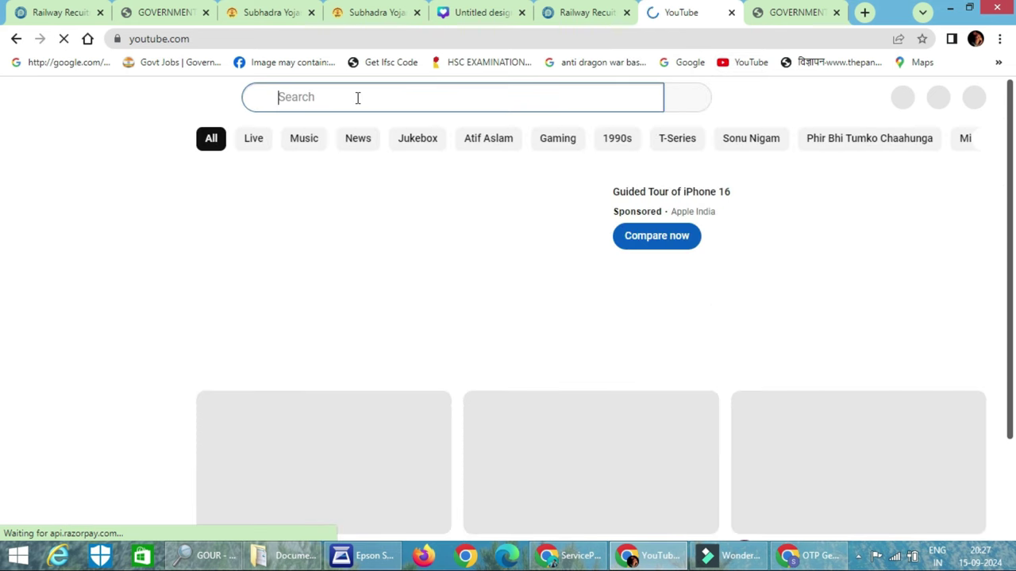
{"action": "type", "text": "sanj"}
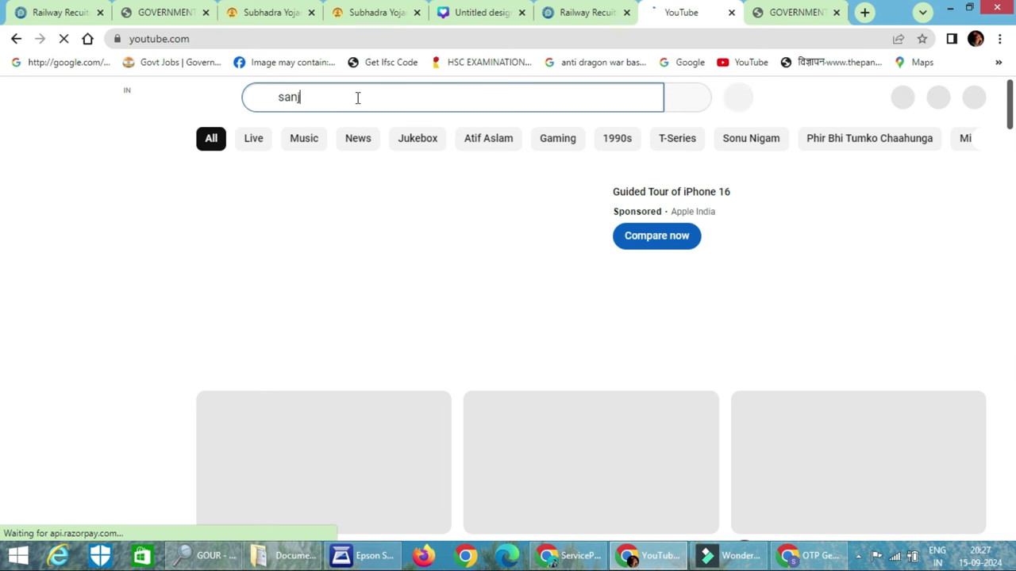
{"action": "type", "text": "ay das "}
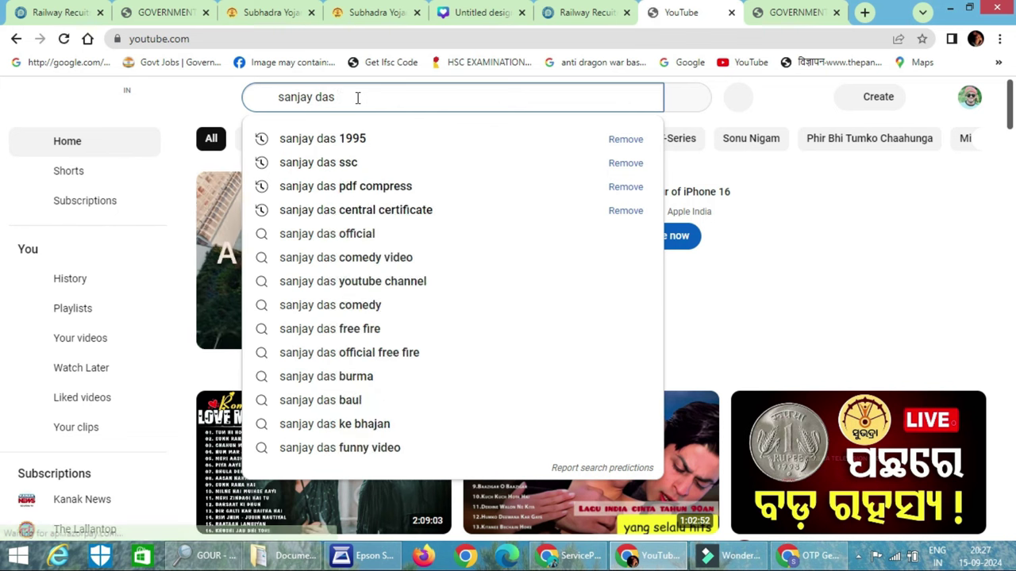
{"action": "type", "text": "rrb"}
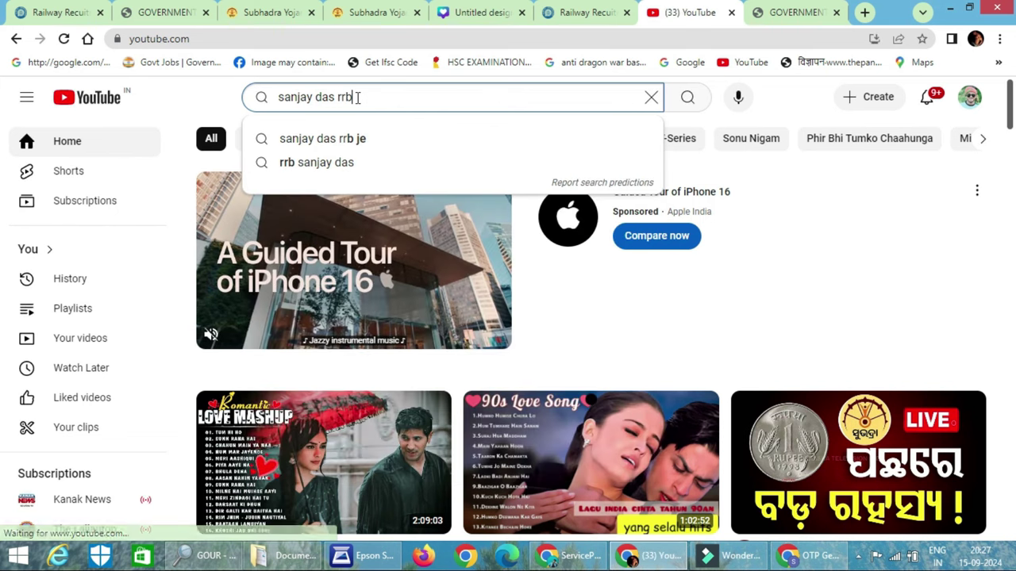
{"action": "key", "text": "BackSpace"}
{"action": "key", "text": "BackSpace"}
{"action": "type", "text": "199"}
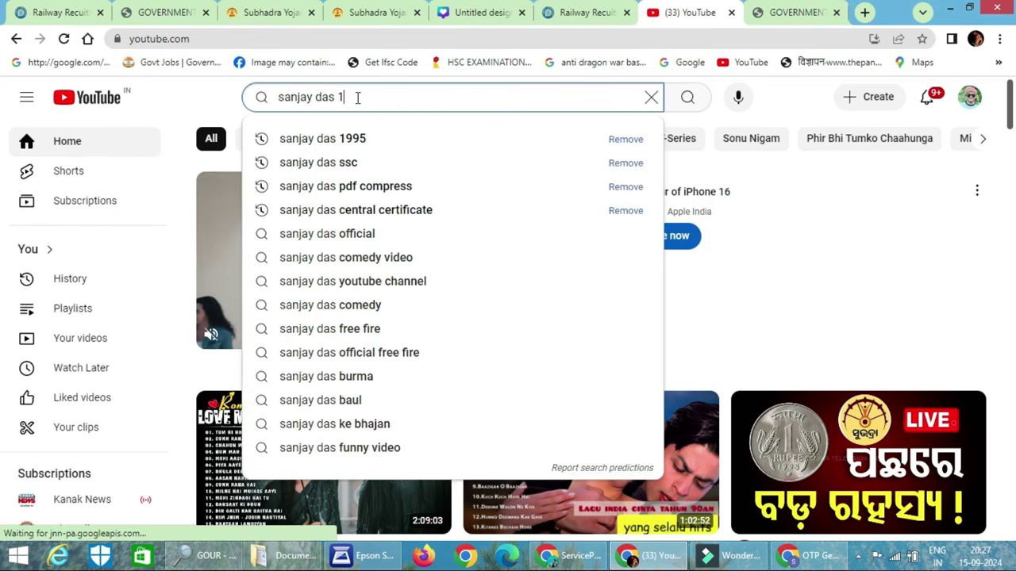
{"action": "type", "text": "5"}
{"action": "key", "text": "Return"}
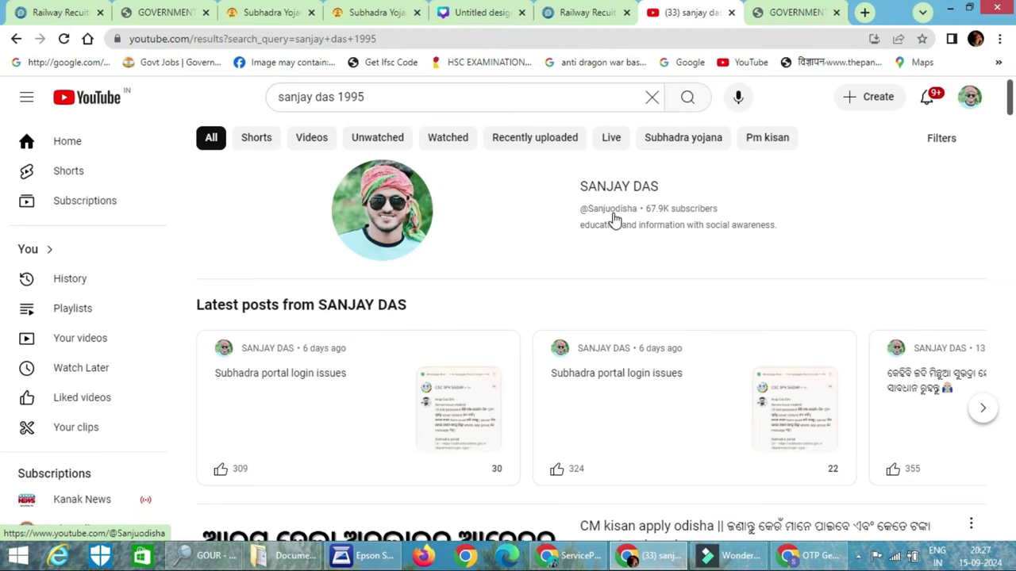
Open the creator's channel page from the search results
{"action": "scroll", "coordinate": [574, 202], "scroll_direction": "down", "scroll_amount": 1}
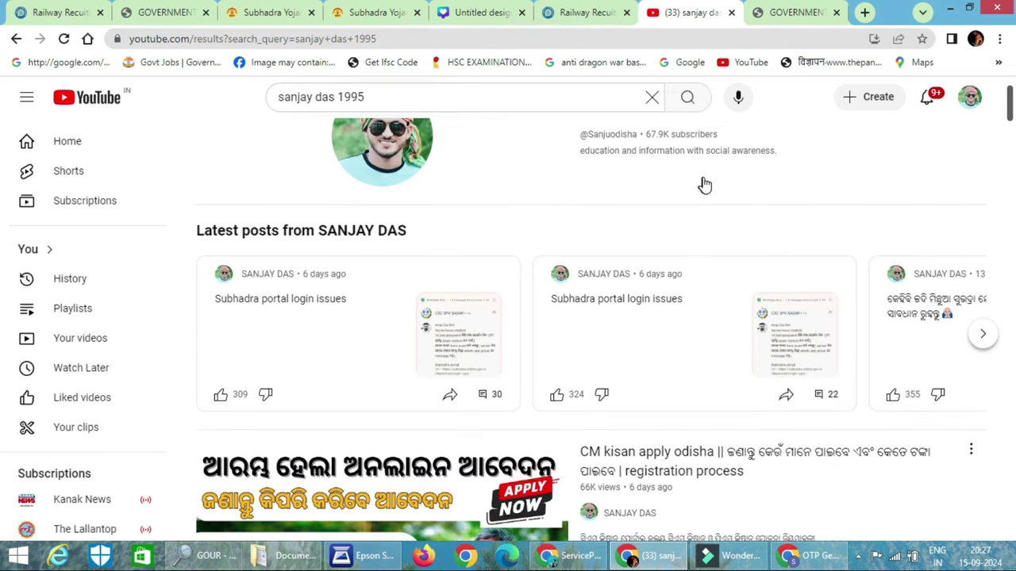
{"action": "scroll", "coordinate": [704, 185], "scroll_direction": "up", "scroll_amount": 1}
{"action": "left_click", "coordinate": [647, 189]}
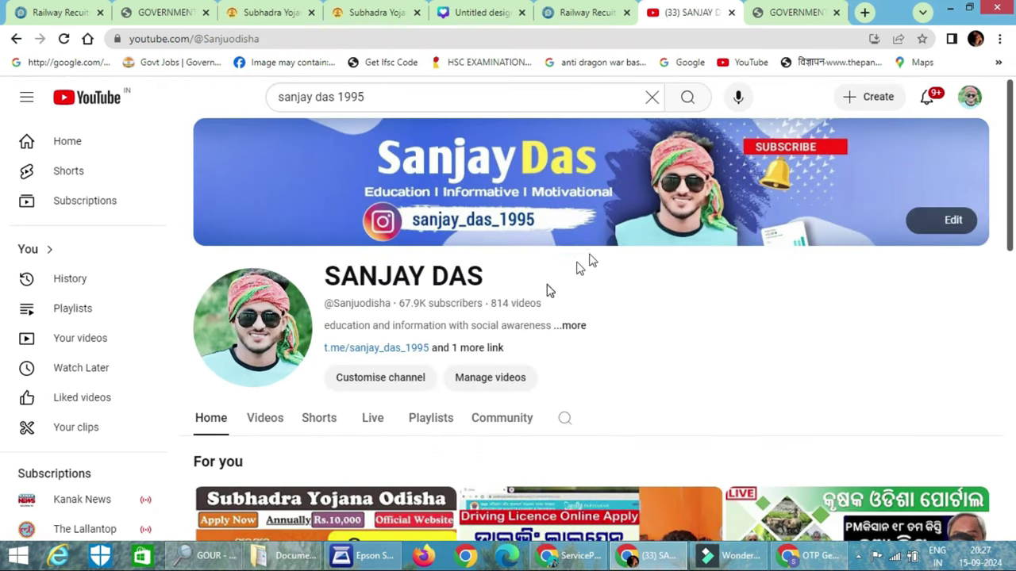
{"action": "scroll", "coordinate": [331, 380], "scroll_direction": "down", "scroll_amount": 1}
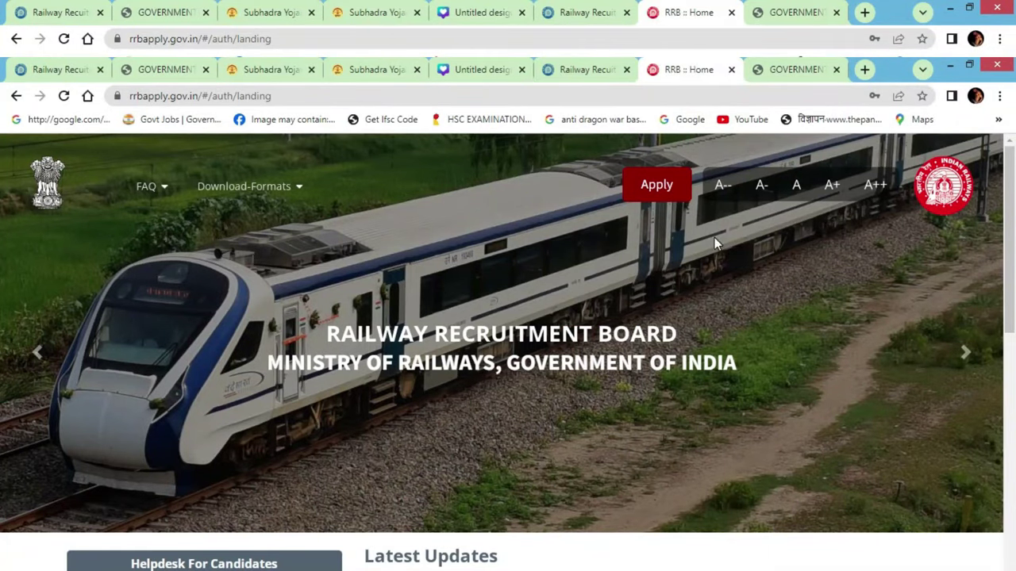
Pick Create An Account from the Apply menu after a detour through sign-in and password recovery
{"action": "left_click", "coordinate": [676, 183]}
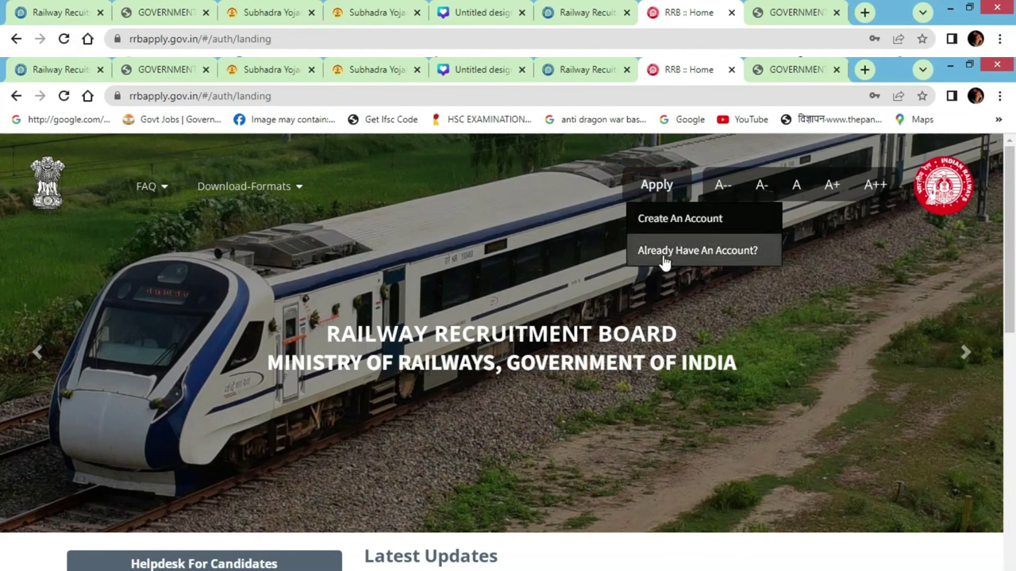
{"action": "left_click", "coordinate": [657, 185]}
{"action": "left_click", "coordinate": [654, 252]}
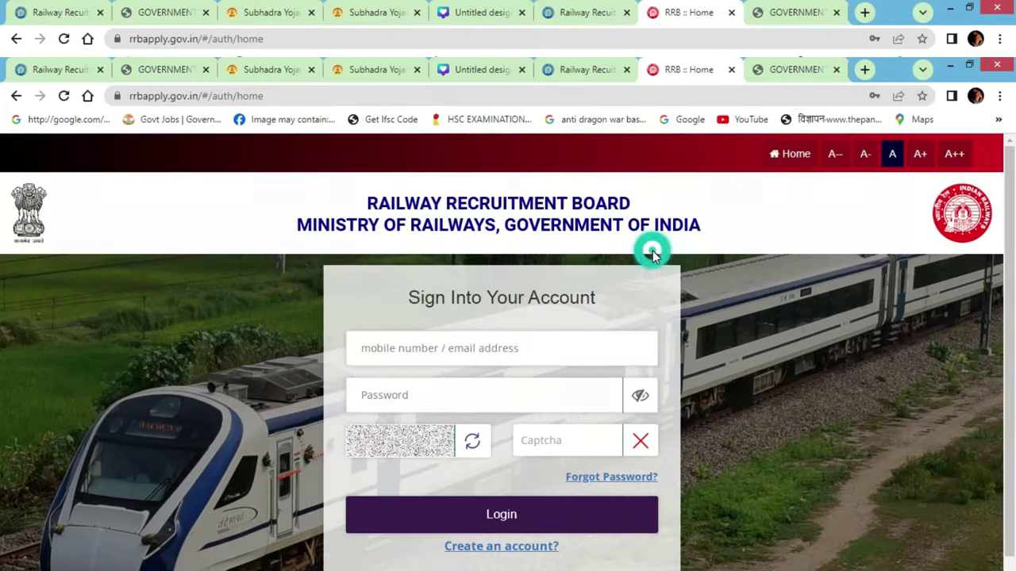
{"action": "left_click", "coordinate": [594, 479]}
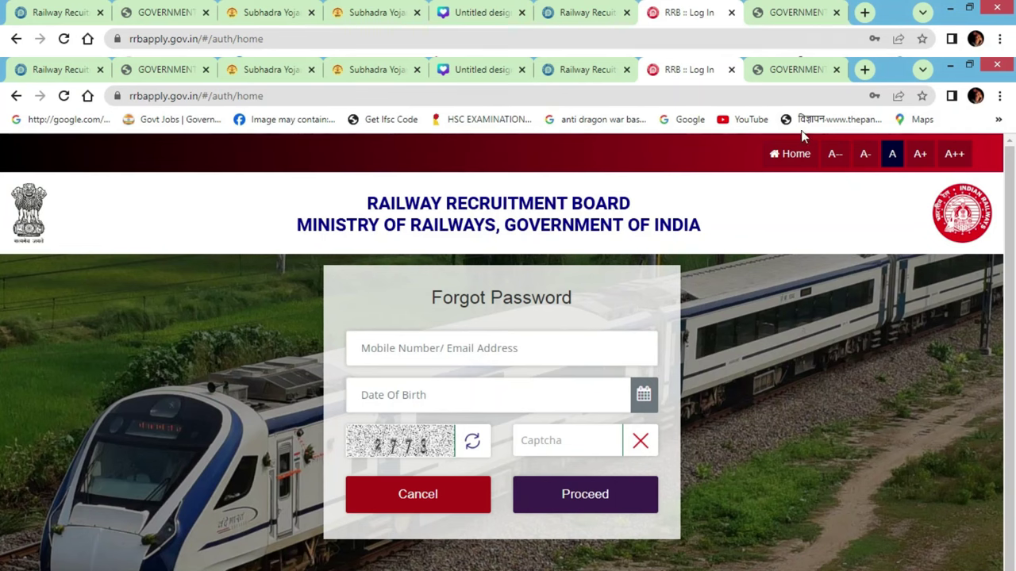
{"action": "left_click", "coordinate": [16, 38]}
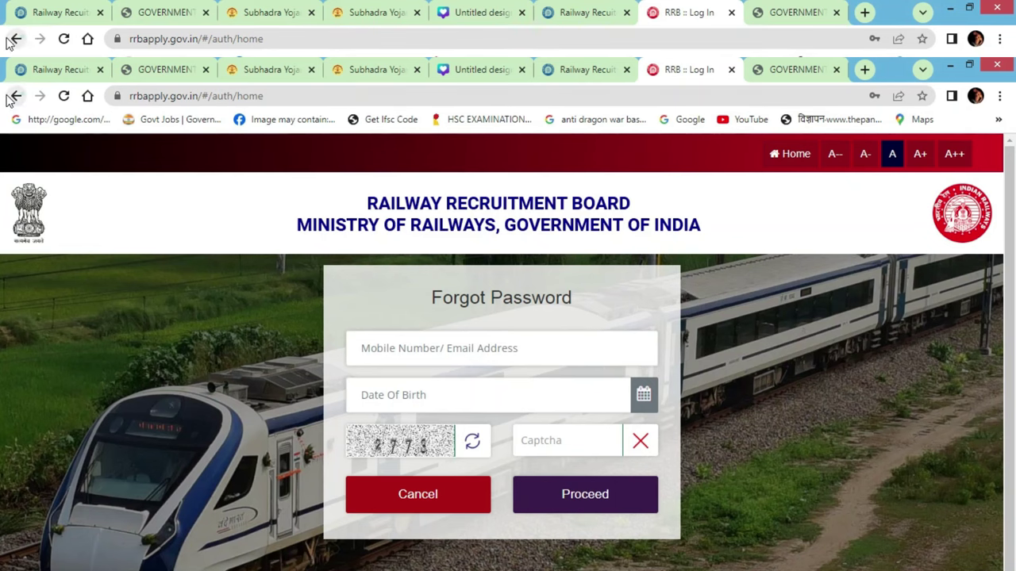
{"action": "left_click", "coordinate": [665, 191]}
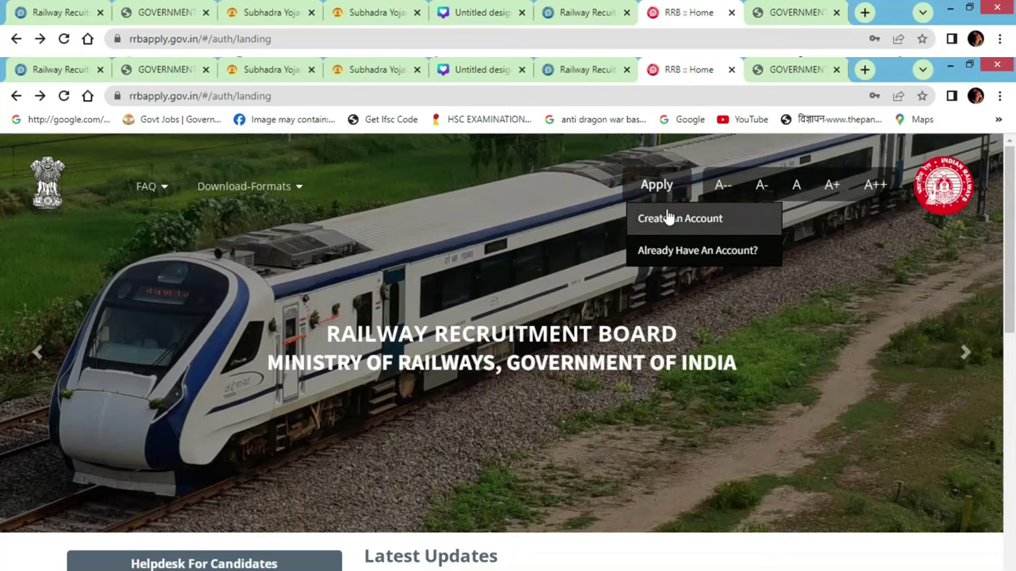
{"action": "left_click", "coordinate": [673, 216]}
Set nationality to India, enter and confirm the candidate's full name, and answer No to name change
{"action": "left_click", "coordinate": [506, 447]}
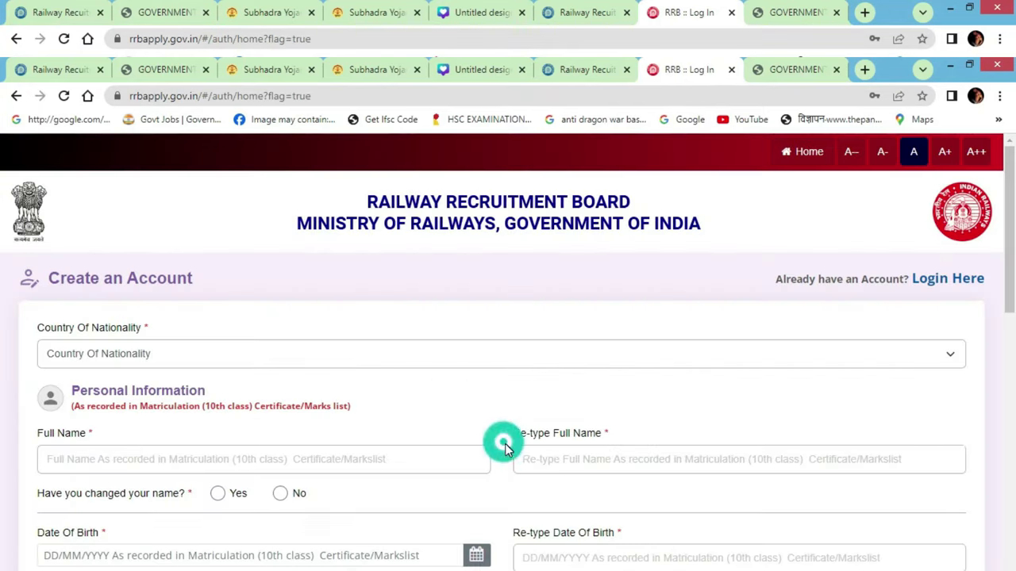
{"action": "left_click", "coordinate": [292, 363]}
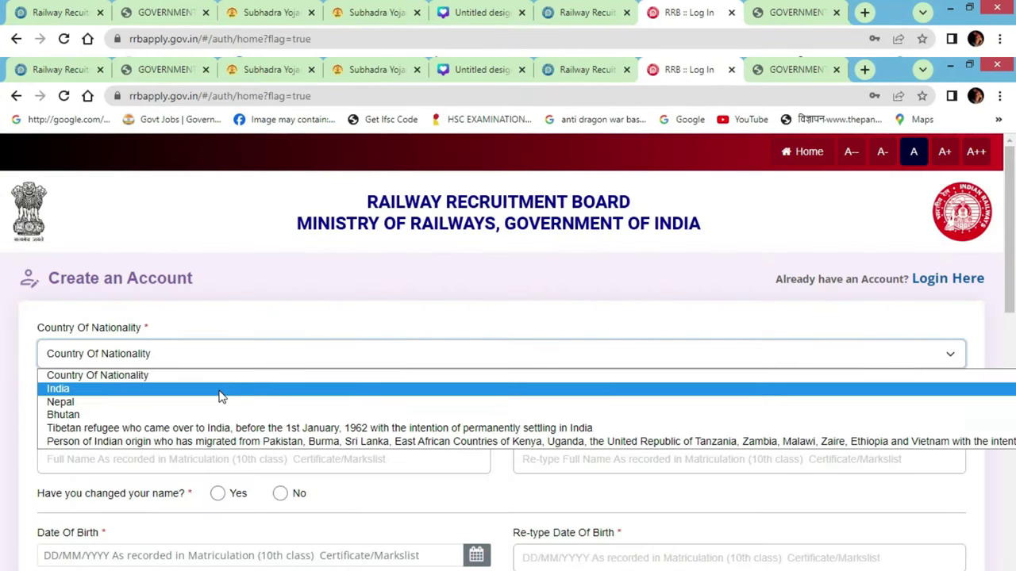
{"action": "left_click", "coordinate": [222, 391]}
{"action": "scroll", "coordinate": [229, 396], "scroll_direction": "down", "scroll_amount": 1}
{"action": "left_click", "coordinate": [214, 392]}
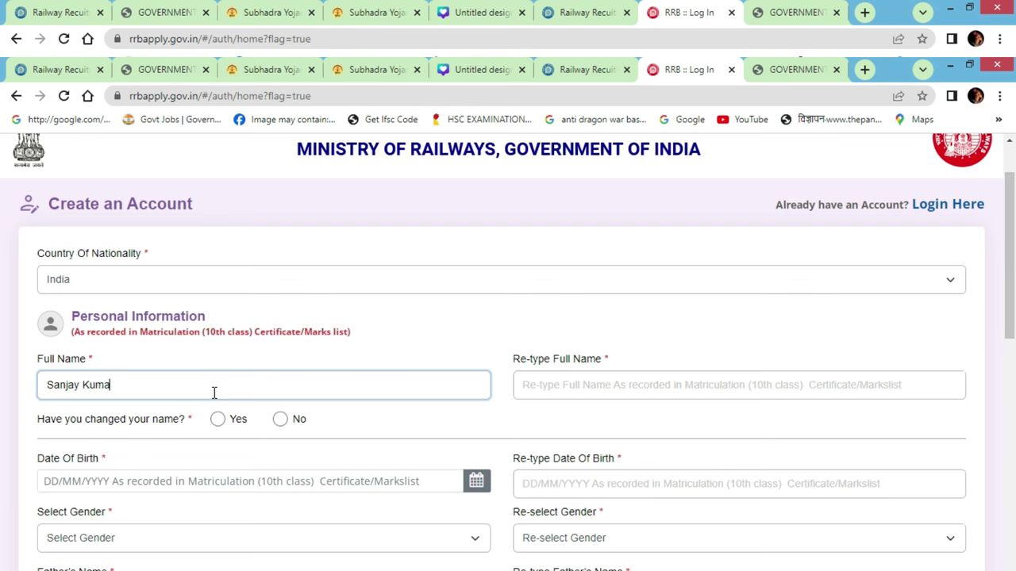
{"action": "key", "text": "Tab"}
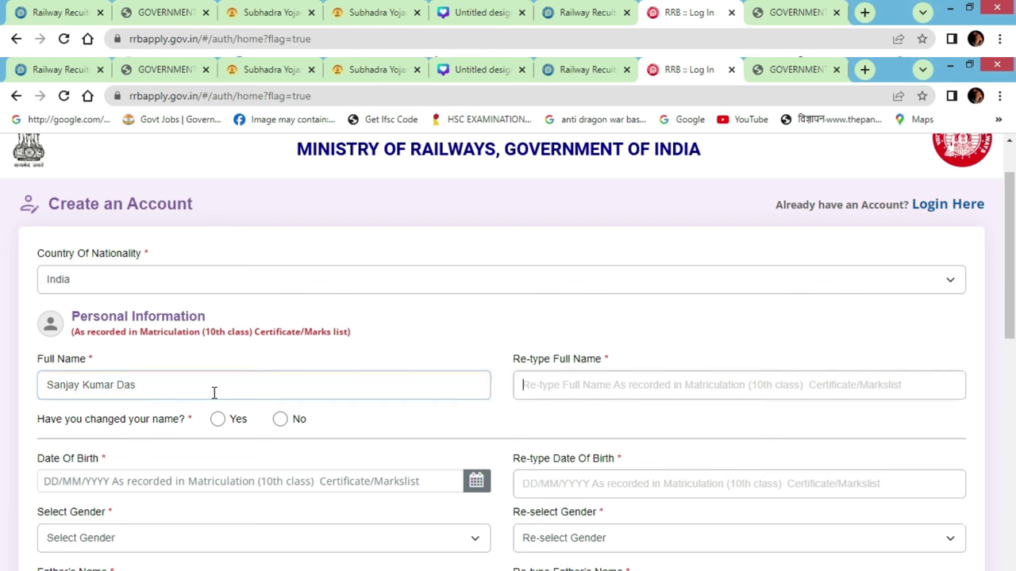
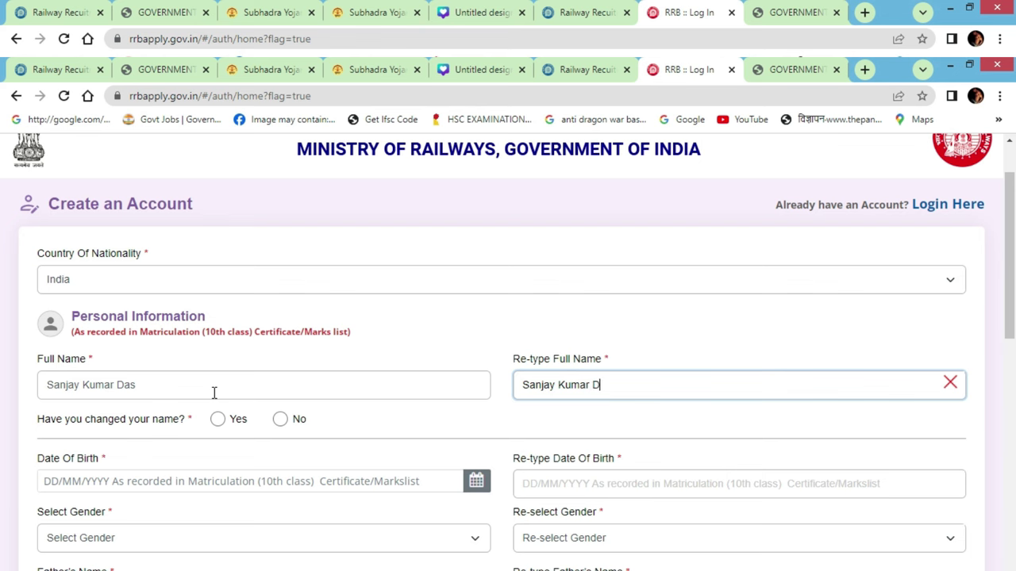
{"action": "left_click", "coordinate": [280, 419]}
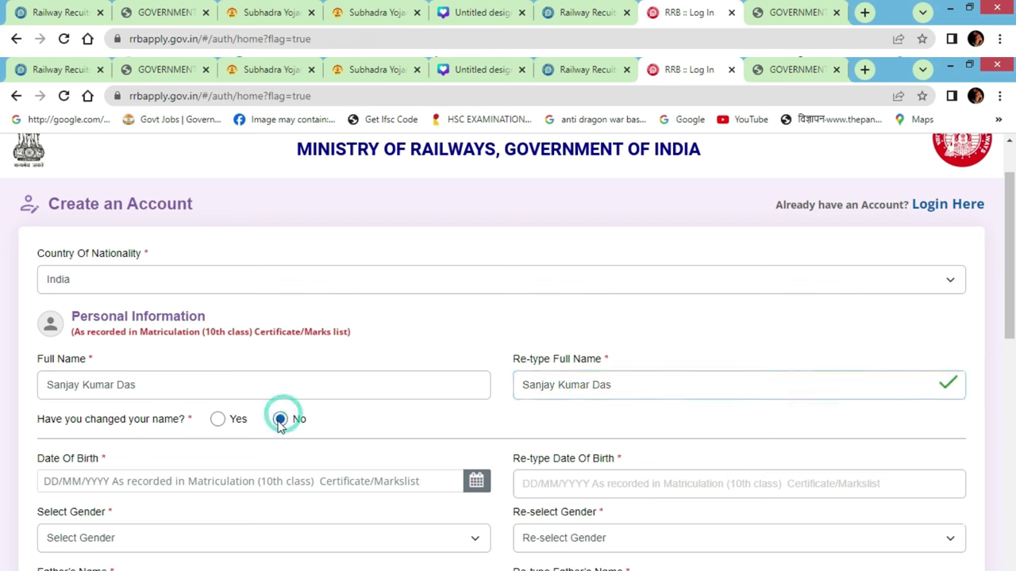
{"action": "left_click", "coordinate": [50, 481]}
{"action": "left_click", "coordinate": [143, 286]}
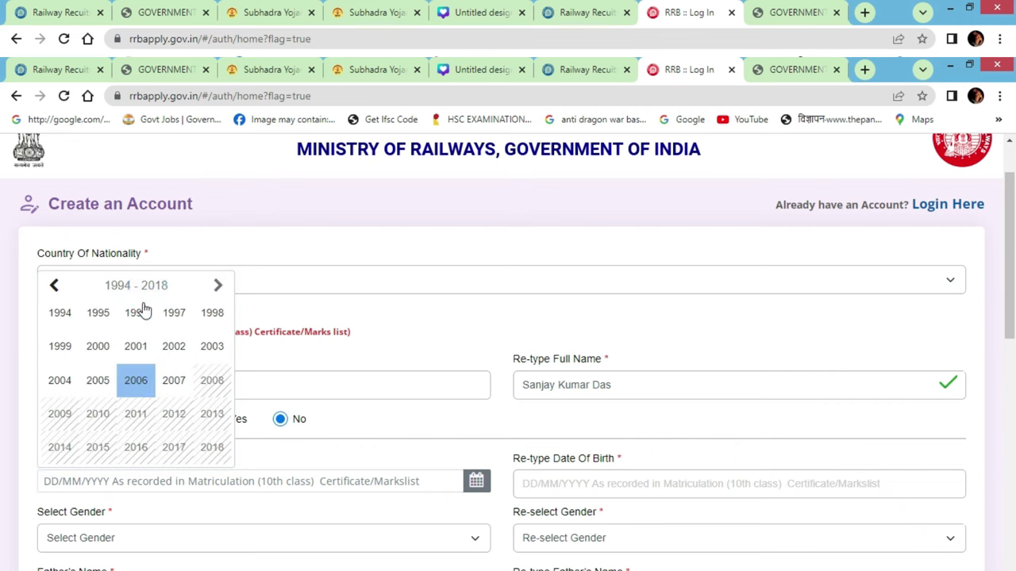
{"action": "left_click", "coordinate": [56, 287]}
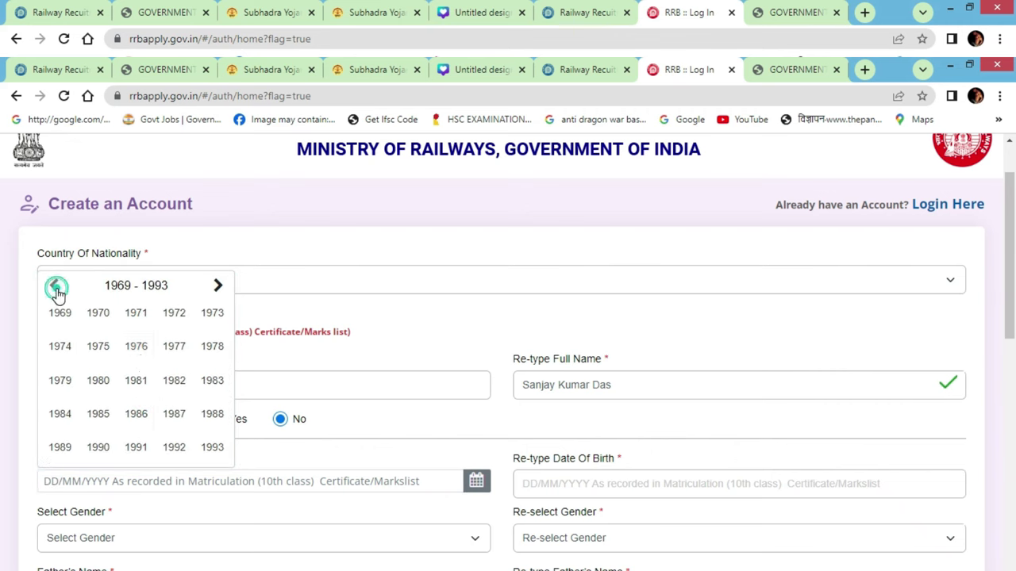
{"action": "left_click", "coordinate": [219, 286]}
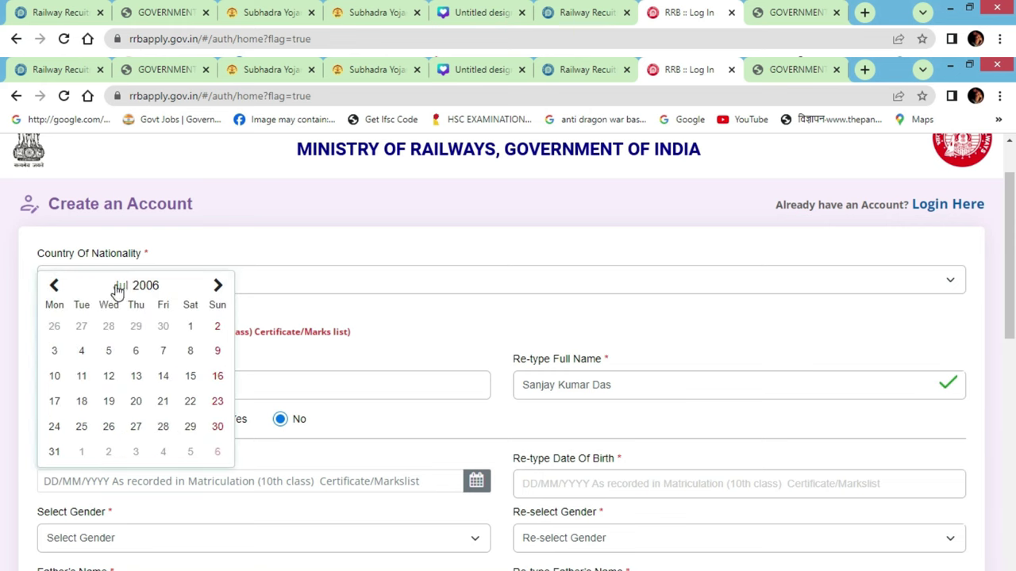
{"action": "left_click", "coordinate": [152, 294]}
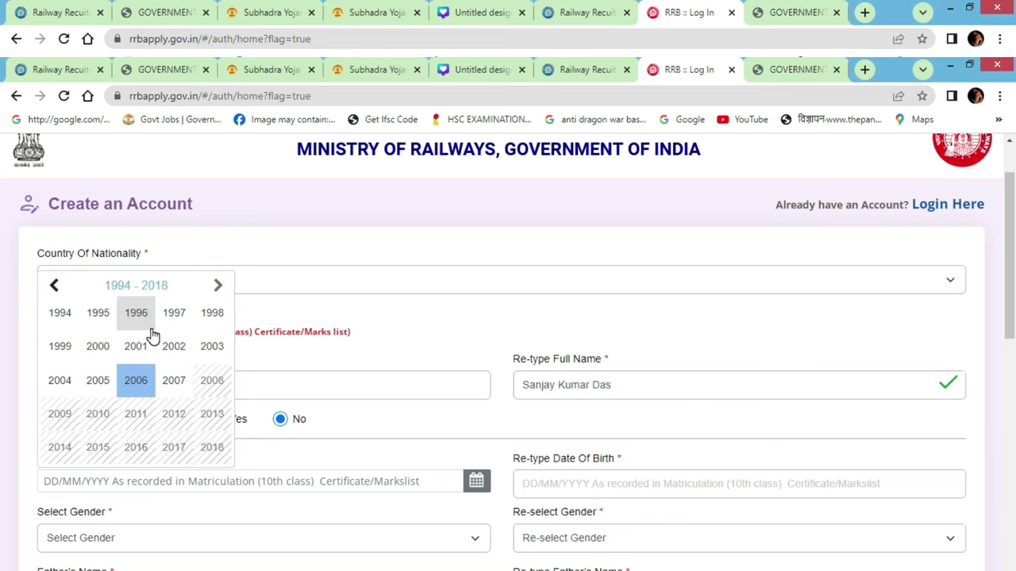
{"action": "left_click", "coordinate": [96, 314]}
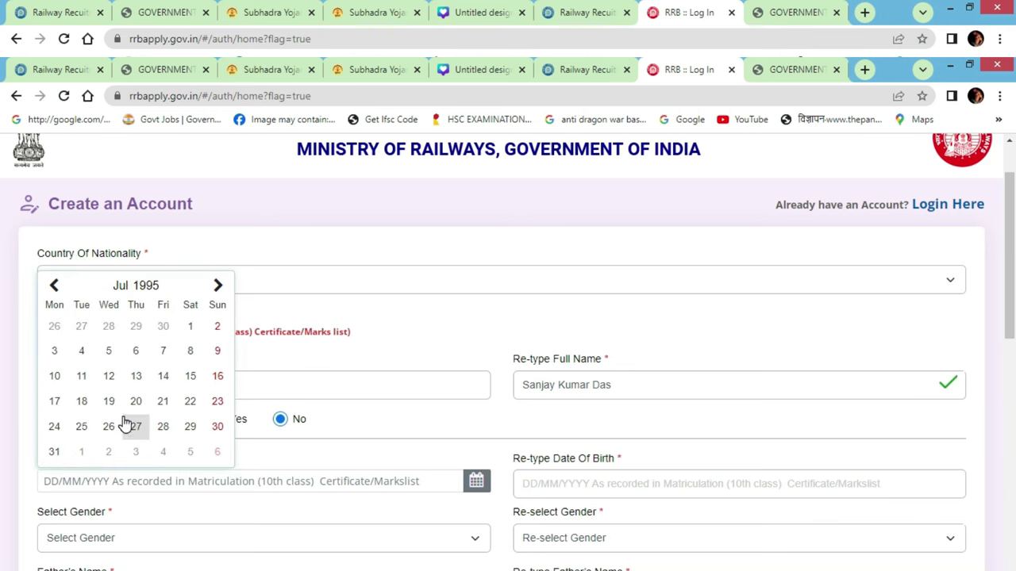
{"action": "left_click", "coordinate": [53, 286]}
{"action": "left_click", "coordinate": [53, 285]}
{"action": "left_click", "coordinate": [53, 286]}
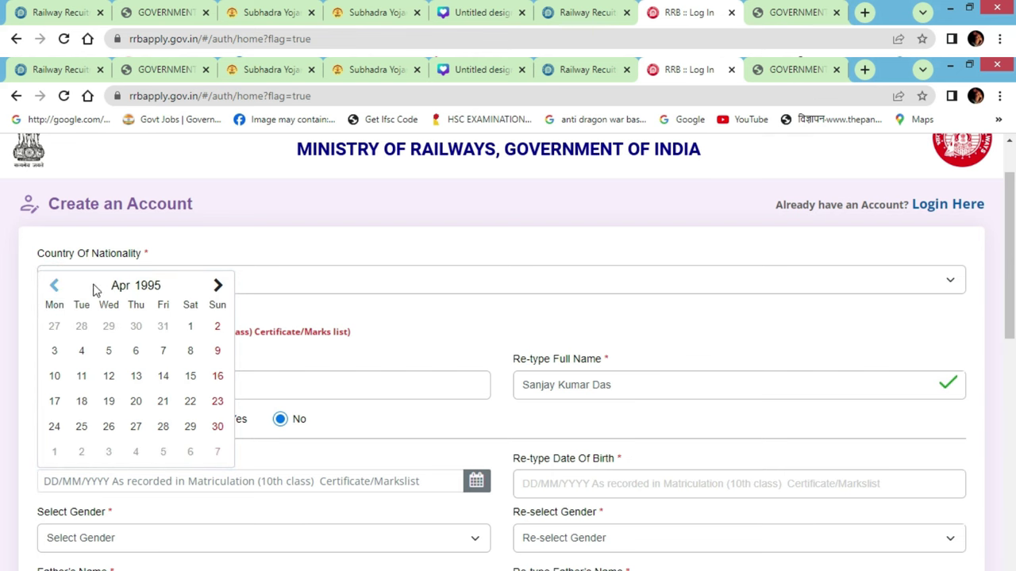
{"action": "left_click", "coordinate": [219, 287]}
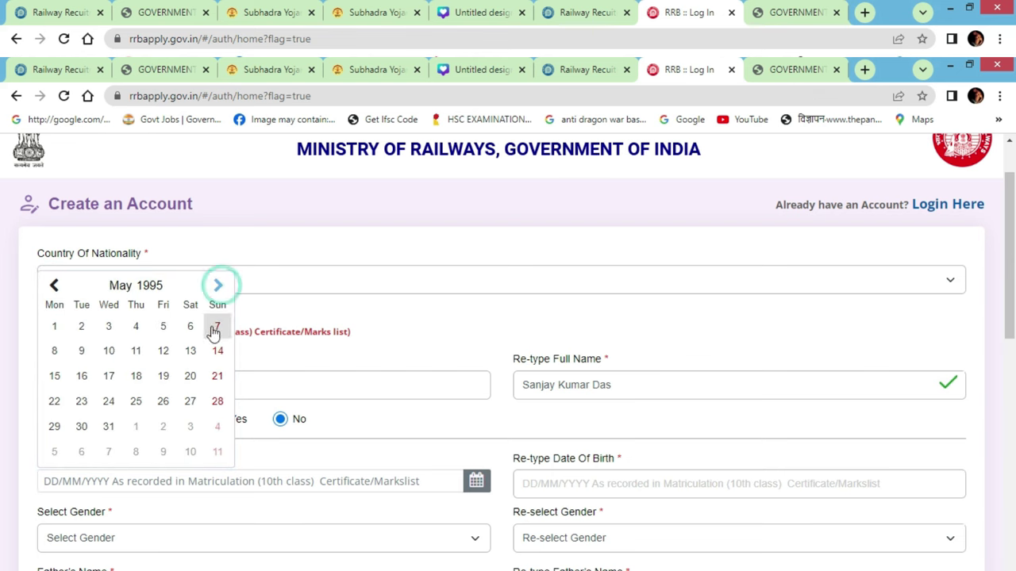
{"action": "left_click", "coordinate": [110, 403]}
{"action": "left_click", "coordinate": [586, 482]}
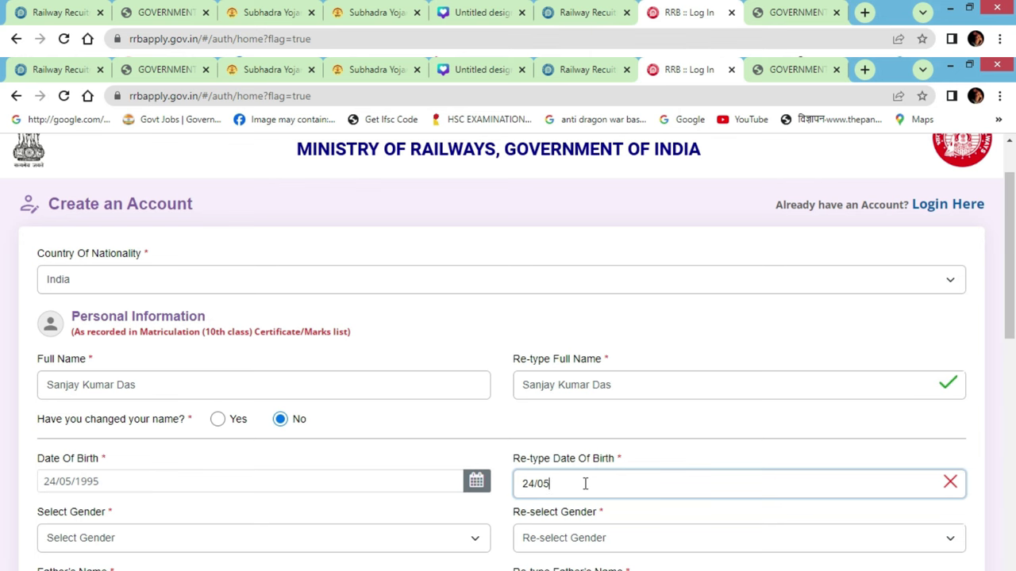
Select Male as the gender in both gender fields
{"action": "scroll", "coordinate": [294, 390], "scroll_direction": "down", "scroll_amount": 2}
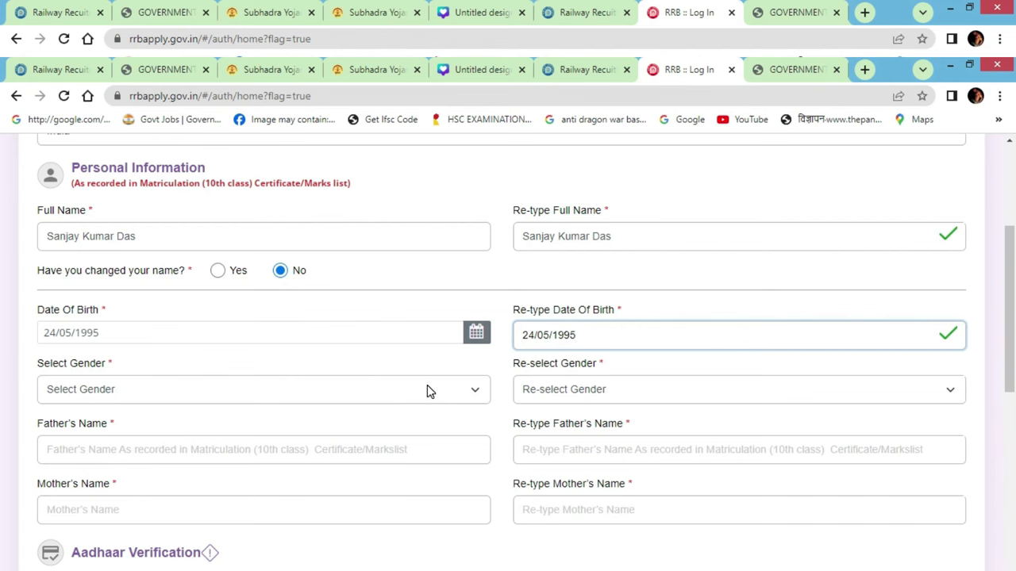
{"action": "left_click", "coordinate": [243, 395]}
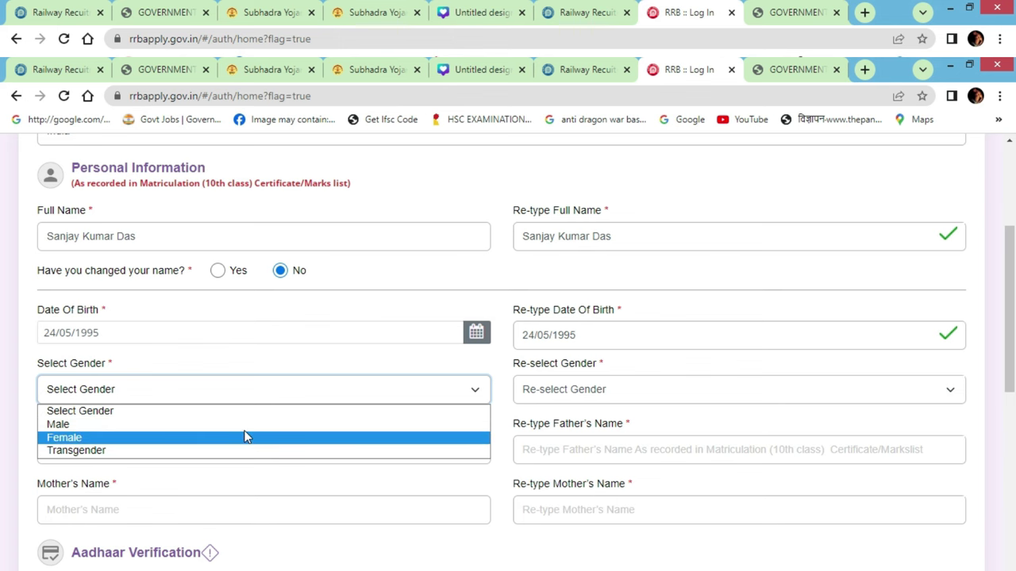
{"action": "left_click", "coordinate": [262, 425]}
{"action": "left_click", "coordinate": [558, 399]}
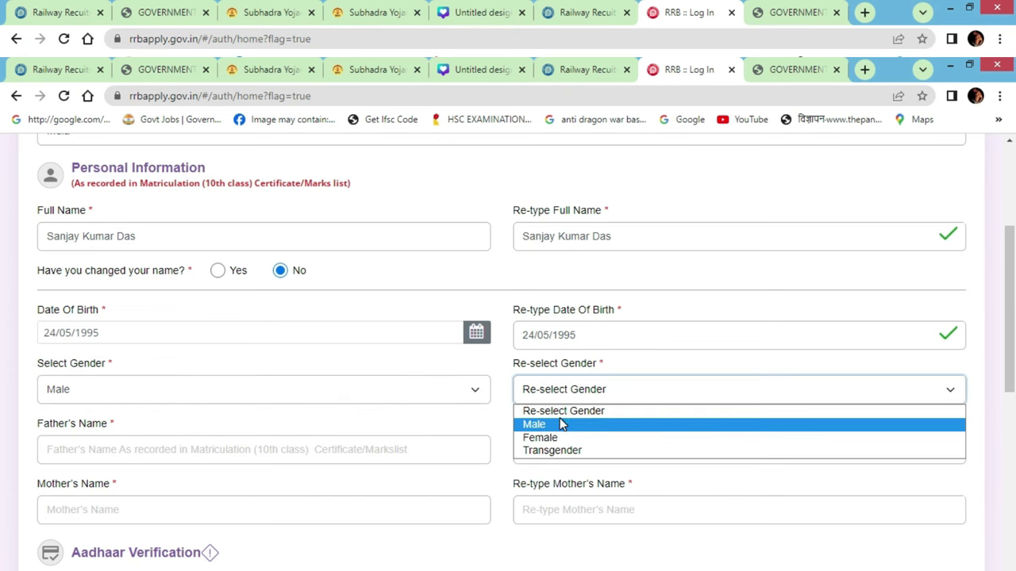
{"action": "left_click", "coordinate": [561, 424]}
Begin entering and re-entering the father's name
{"action": "scroll", "coordinate": [203, 372], "scroll_direction": "down", "scroll_amount": 2}
{"action": "left_click", "coordinate": [190, 294]}
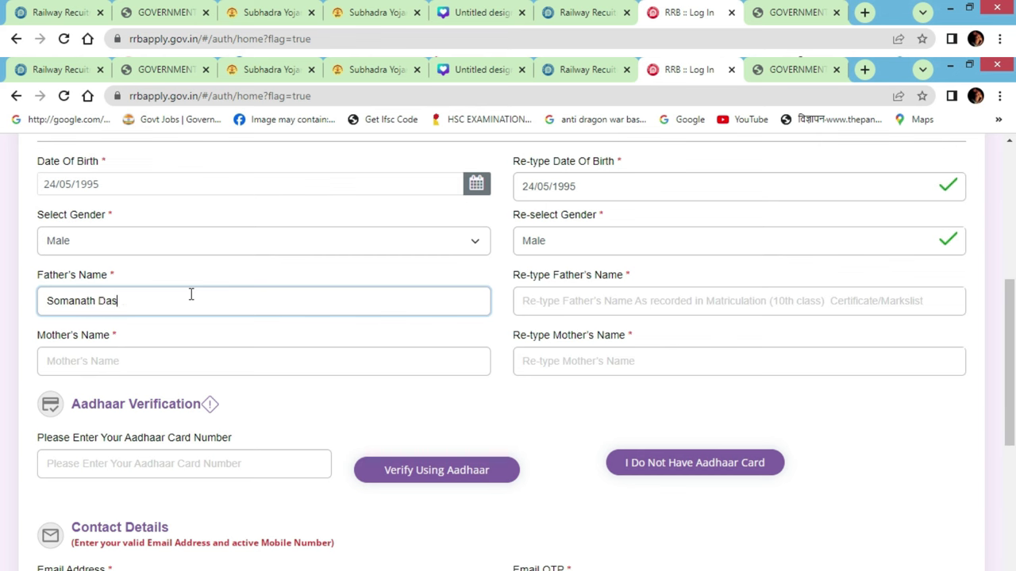
{"action": "key", "text": "Tab"}
{"action": "type", "text": "S"}
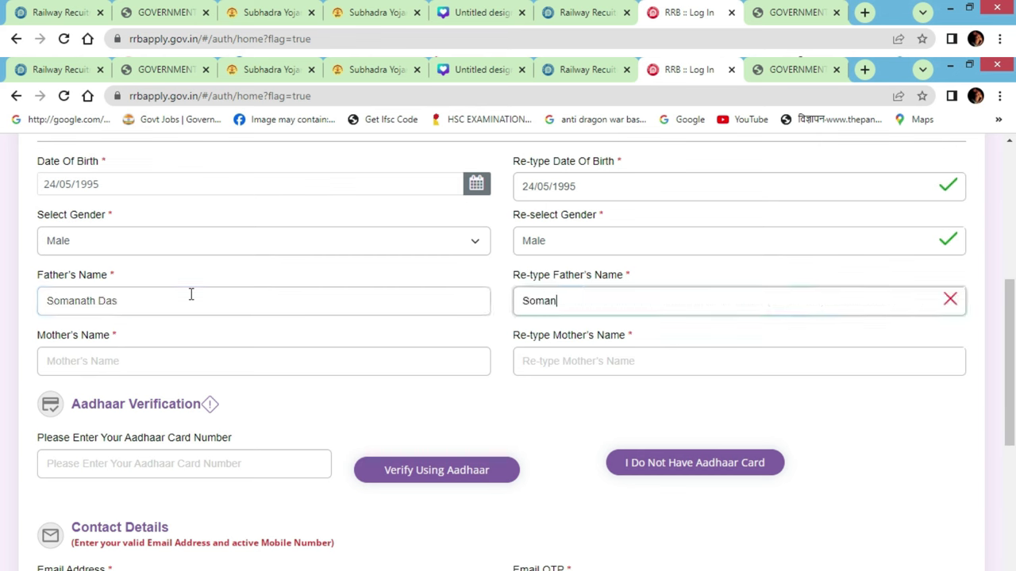
{"action": "key", "text": "Tab"}
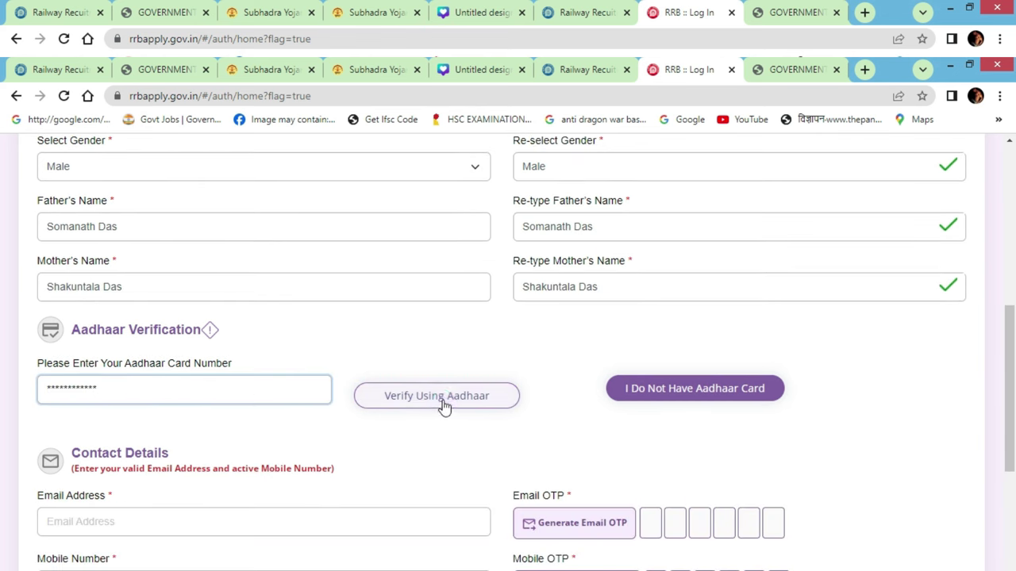
Verify the Aadhaar number, marking details as same as matriculation and giving consent
{"action": "left_click", "coordinate": [444, 404]}
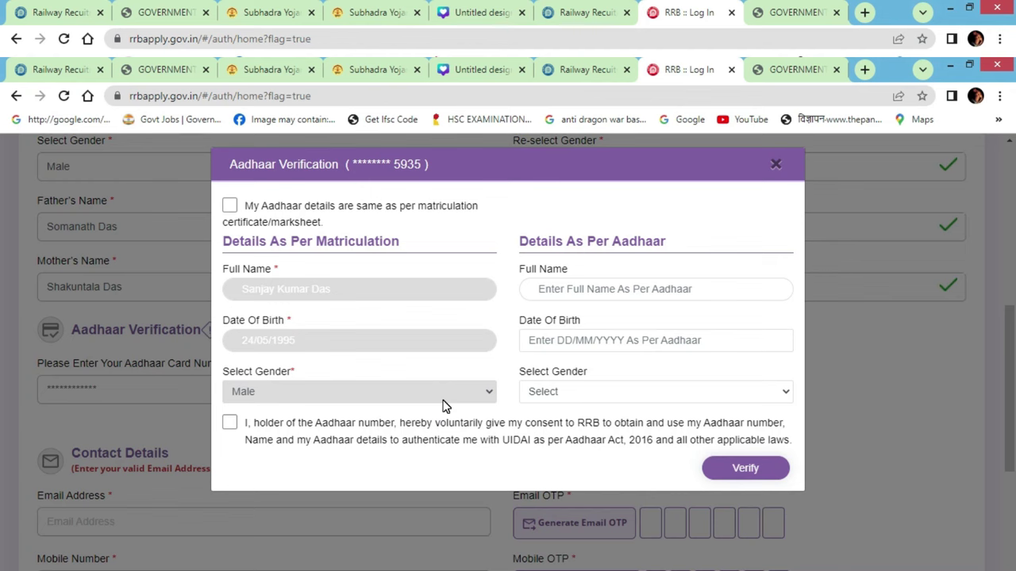
{"action": "left_click", "coordinate": [230, 207]}
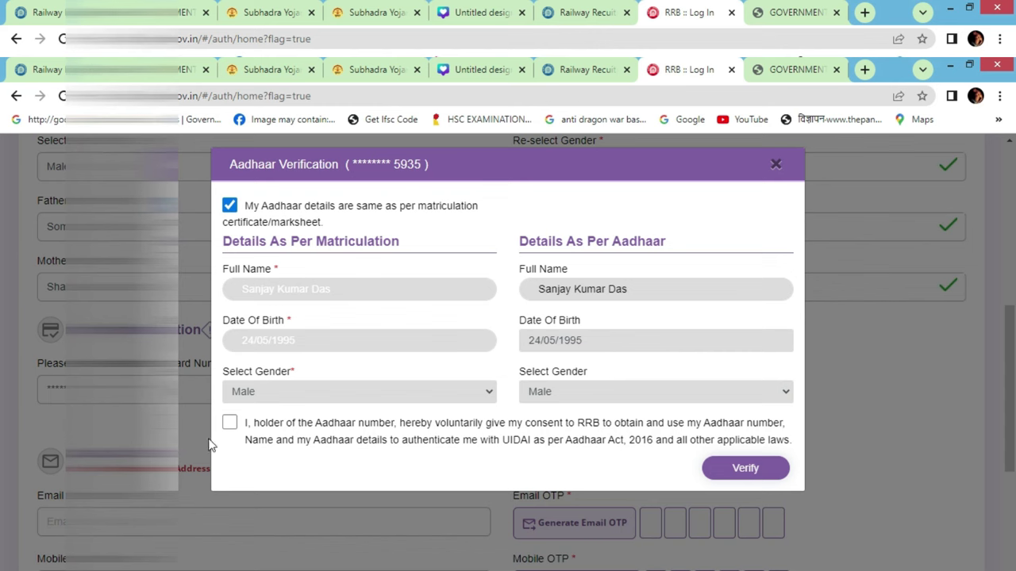
{"action": "left_click", "coordinate": [231, 423]}
{"action": "left_click", "coordinate": [746, 467]}
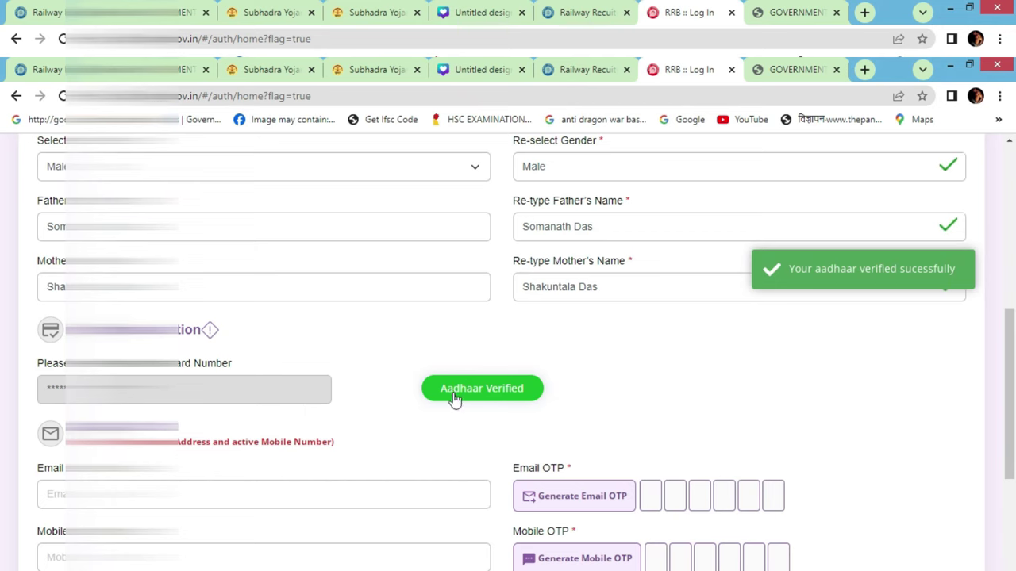
Enter the e-mail address, then request and enter the mobile one-time code
{"action": "scroll", "coordinate": [547, 388], "scroll_direction": "down", "scroll_amount": 2}
{"action": "scroll", "coordinate": [388, 323], "scroll_direction": "down", "scroll_amount": 3}
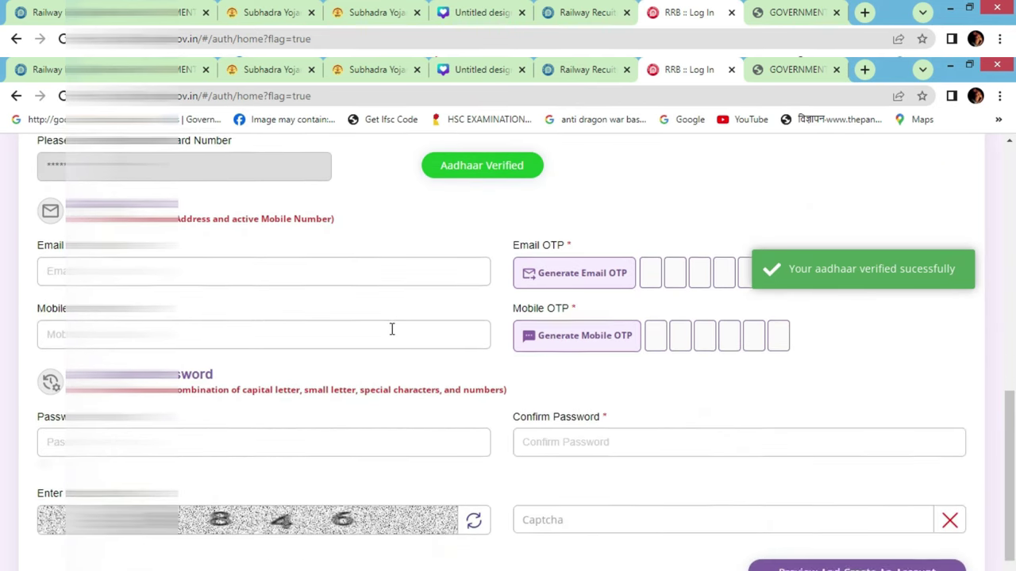
{"action": "left_click", "coordinate": [217, 219]}
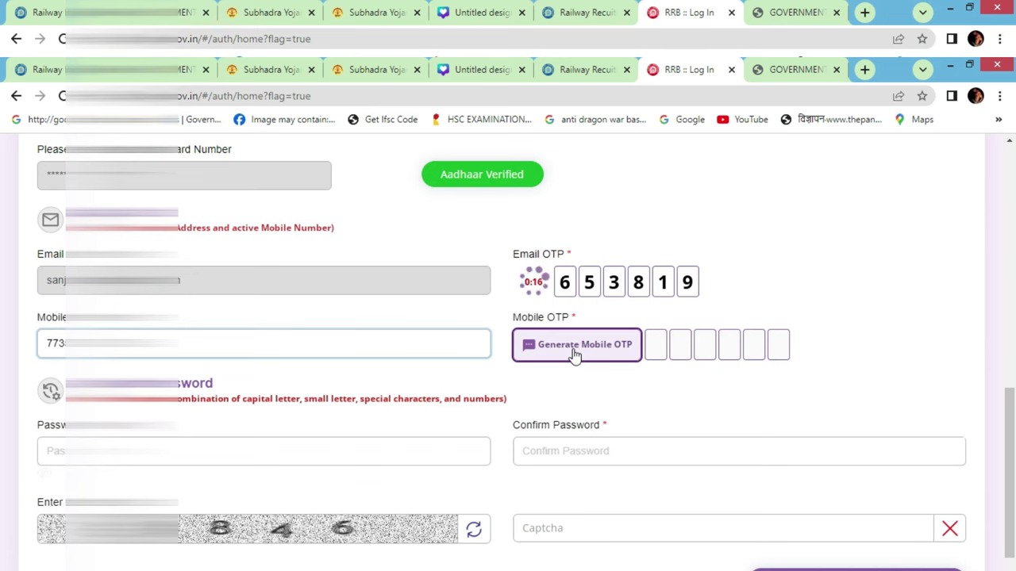
{"action": "left_click", "coordinate": [575, 354]}
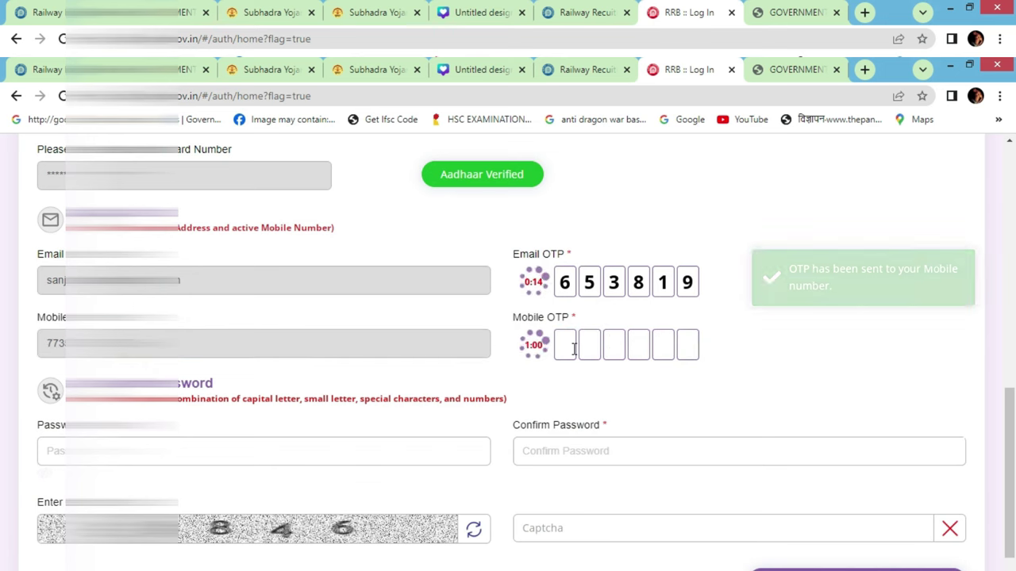
{"action": "left_click", "coordinate": [575, 349]}
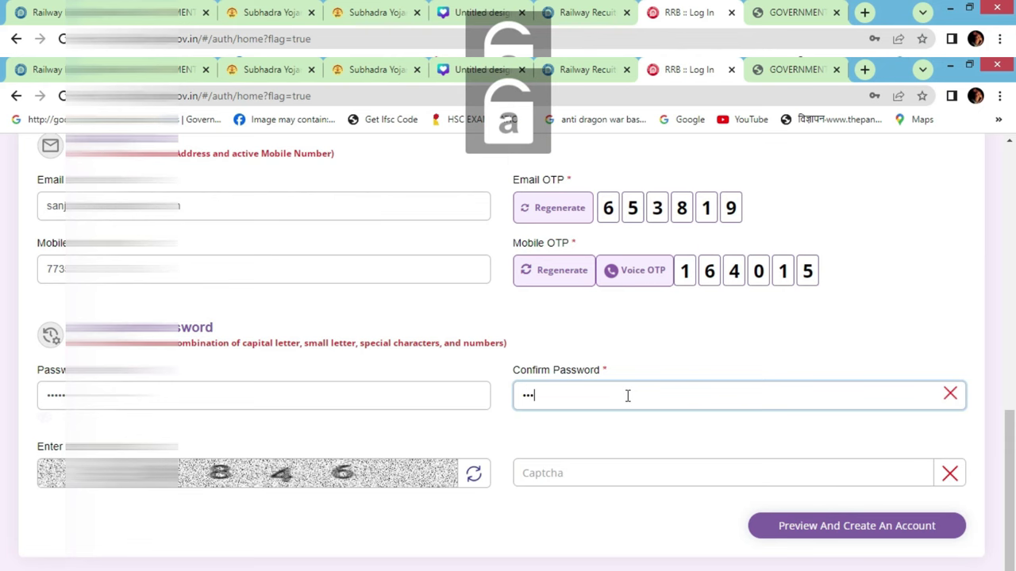
{"action": "type", "text": "••••"}
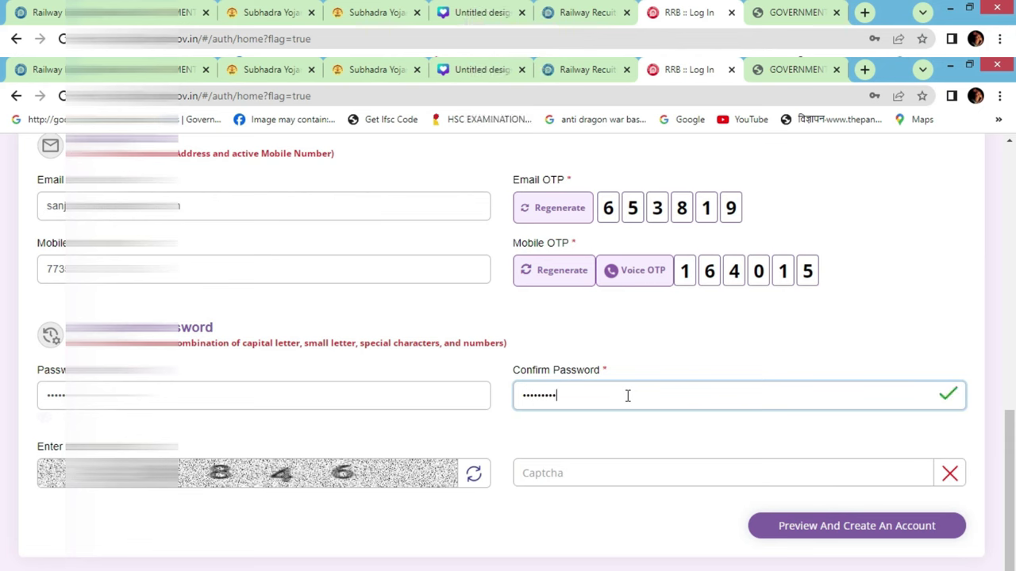
Fill in the captcha shown below the password fields
{"action": "left_click", "coordinate": [705, 475]}
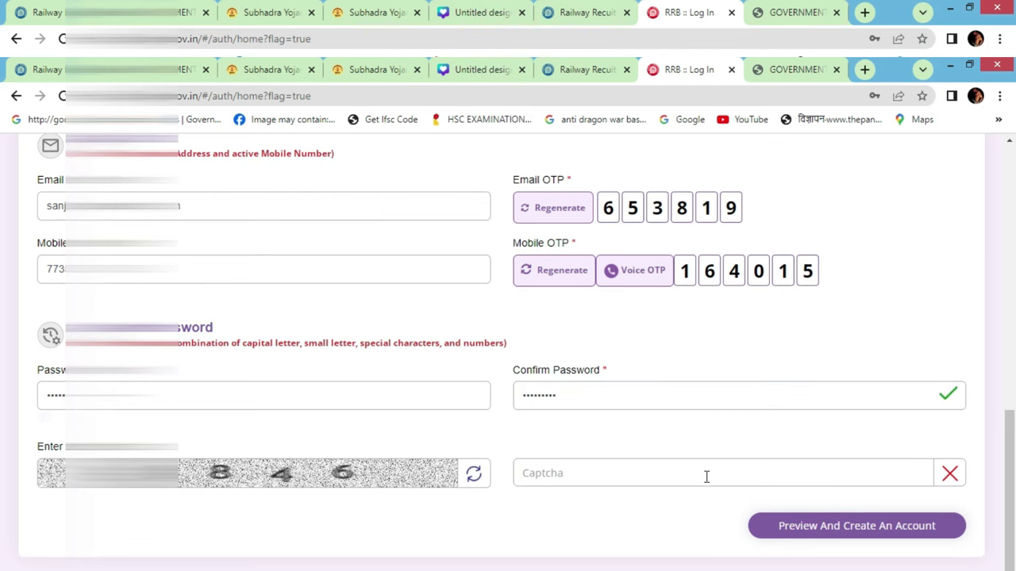
{"action": "type", "text": "5846"}
{"action": "scroll", "coordinate": [802, 458], "scroll_direction": "down", "scroll_amount": 1}
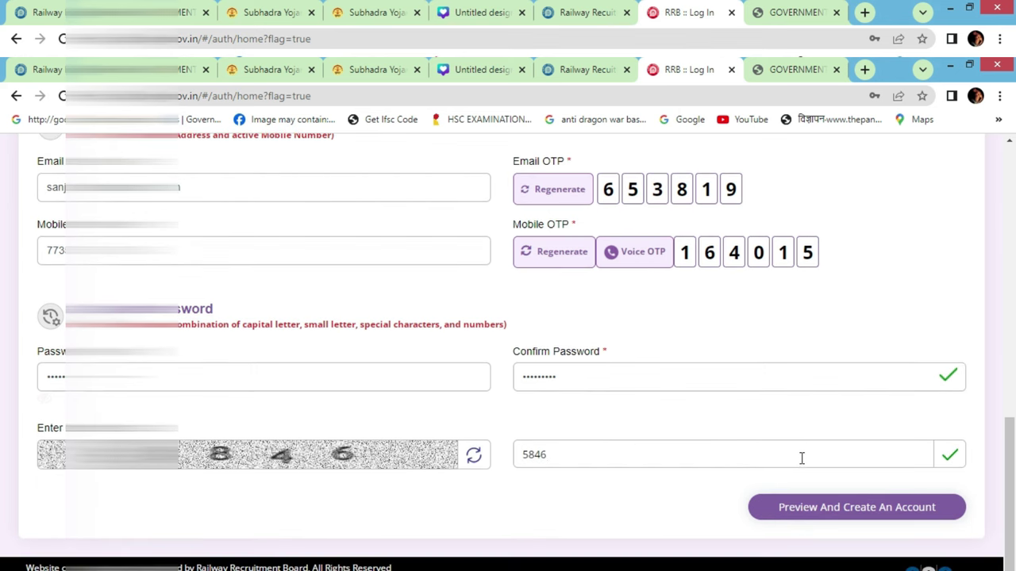
Preview the details, accept the re-checked undertaking, and confirm creation of the new account
{"action": "left_click", "coordinate": [866, 508]}
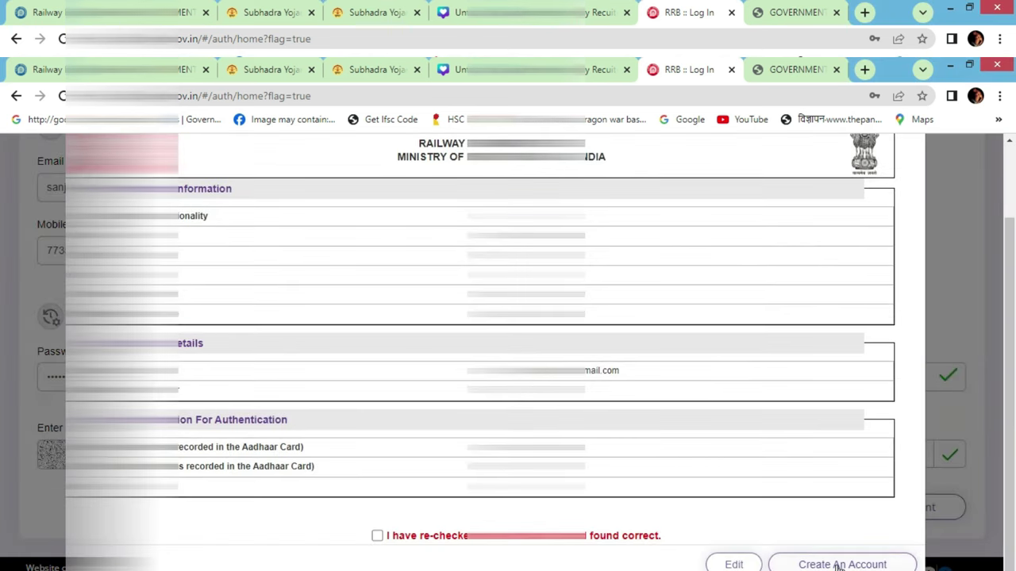
{"action": "left_click", "coordinate": [837, 564]}
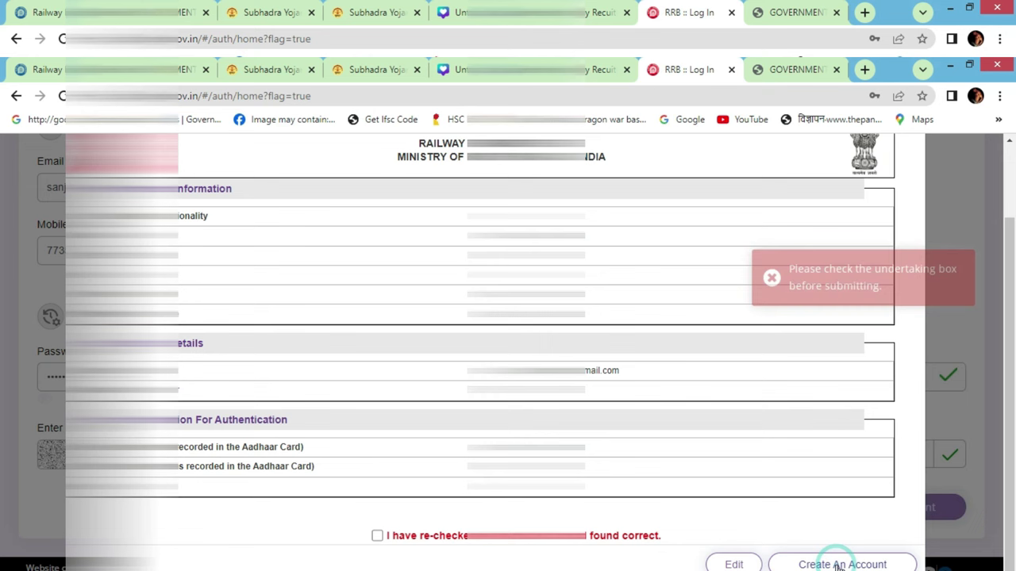
{"action": "left_click", "coordinate": [377, 536]}
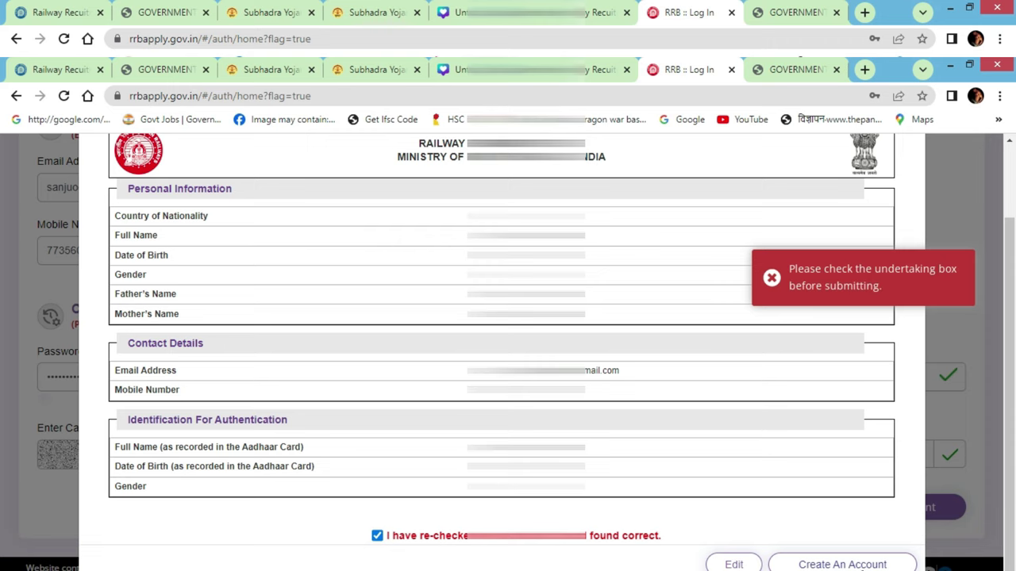
{"action": "left_click", "coordinate": [842, 564]}
{"action": "left_click", "coordinate": [522, 447]}
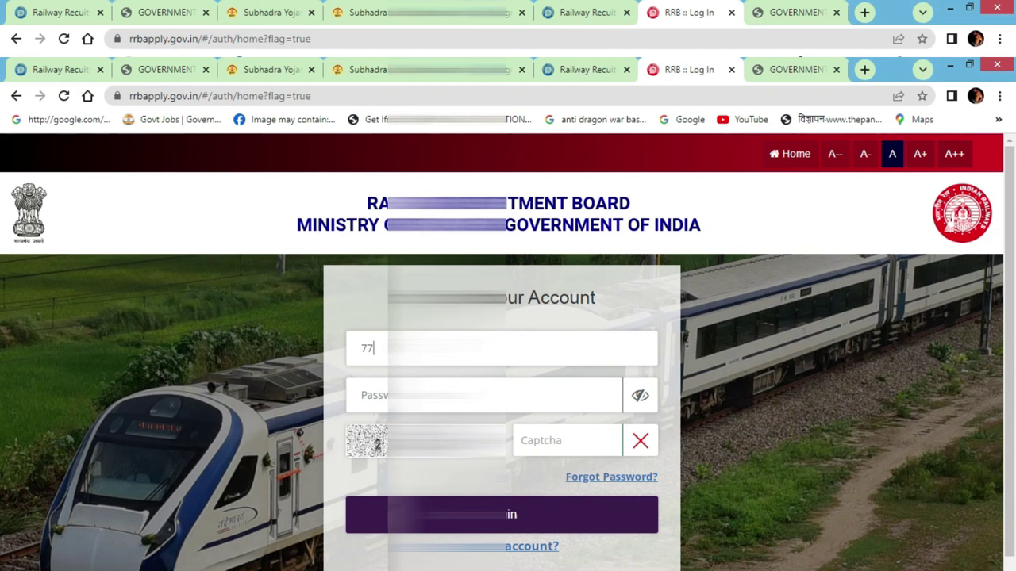
Log in with the autofilled mobile number and password plus the login captcha
{"action": "key", "text": "Down"}
{"action": "key", "text": "Return"}
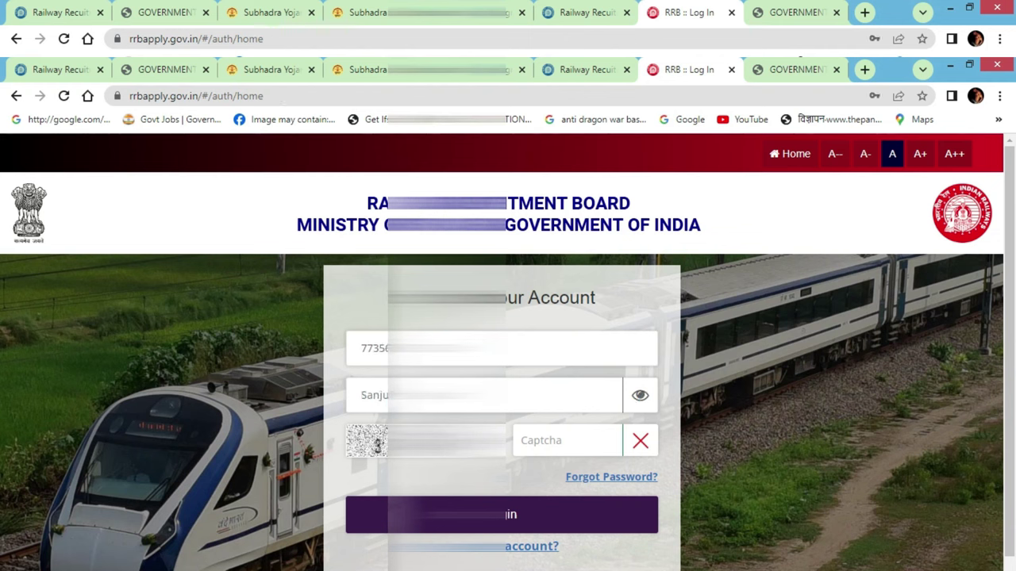
{"action": "left_click", "coordinate": [562, 445]}
{"action": "type", "text": "3844"}
{"action": "left_click", "coordinate": [549, 519]}
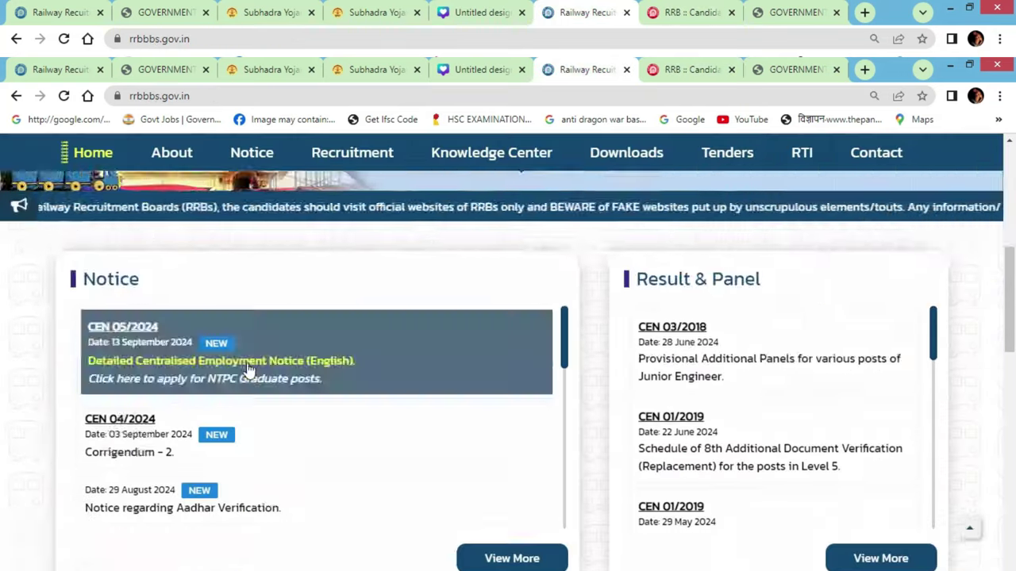
Open the CEN 05/2024 detailed notice and highlight the typist post rows in its vacancy table
{"action": "left_click", "coordinate": [220, 359]}
{"action": "scroll", "coordinate": [589, 393], "scroll_direction": "down", "scroll_amount": 20}
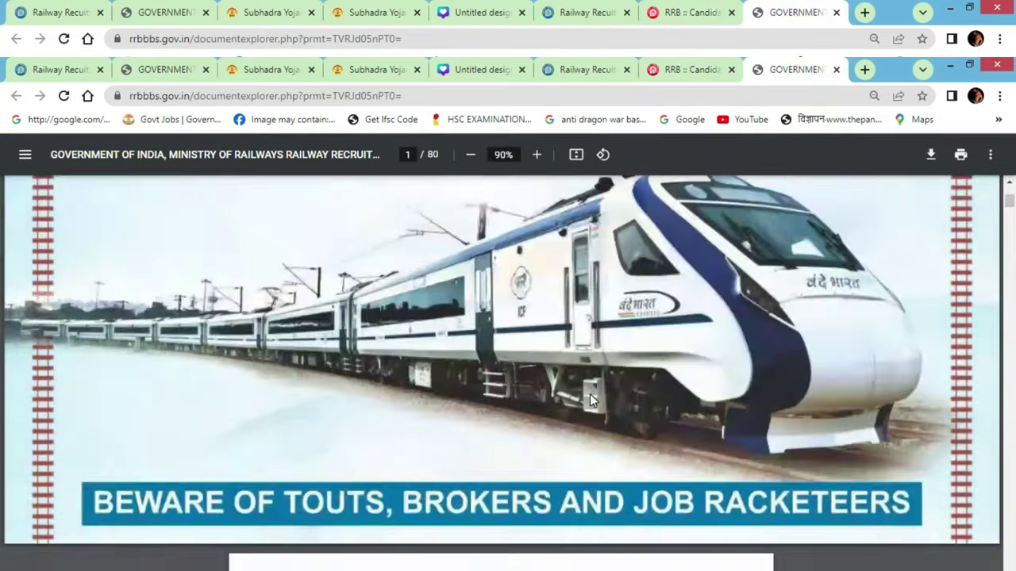
{"action": "scroll", "coordinate": [590, 400], "scroll_direction": "down", "scroll_amount": 5}
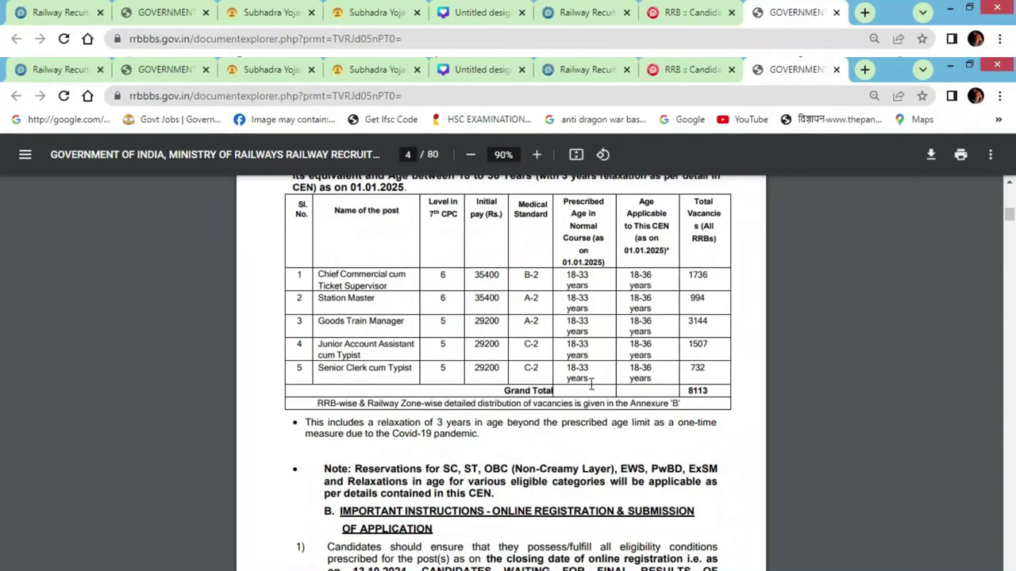
{"action": "left_click_drag", "start_coordinate": [318, 344], "coordinate": [441, 367]}
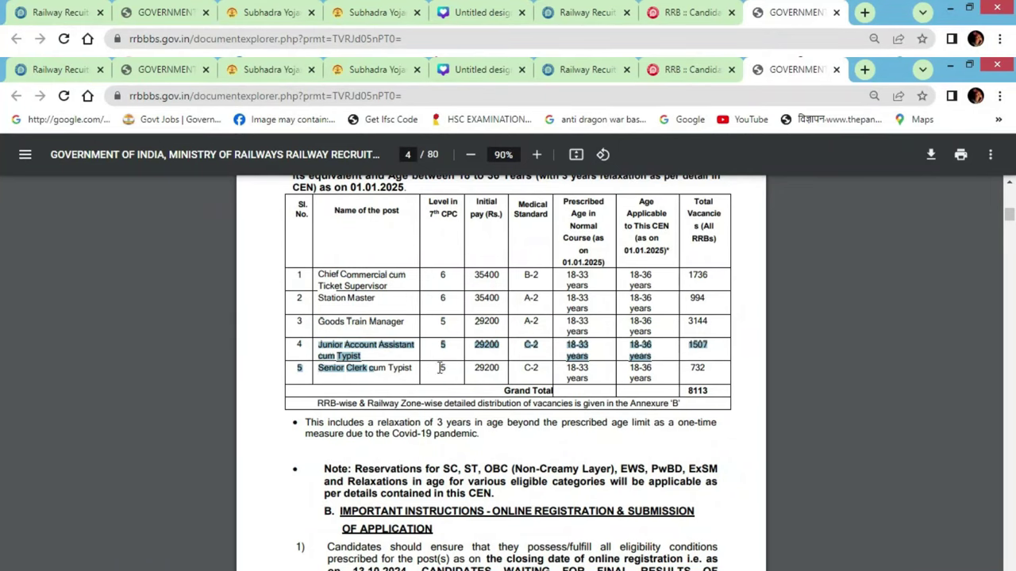
{"action": "left_click_drag", "start_coordinate": [311, 370], "coordinate": [396, 367]}
Scroll down the notice PDF to the Annexure-B vacancy table for RRB Ahmedabad
{"action": "scroll", "coordinate": [439, 361], "scroll_direction": "down", "scroll_amount": 10}
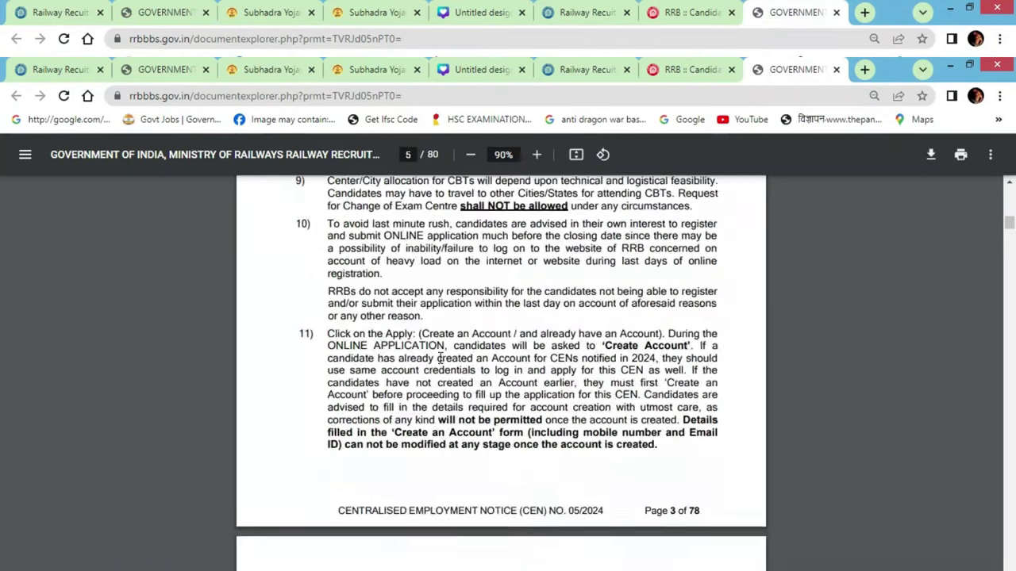
{"action": "scroll", "coordinate": [439, 359], "scroll_direction": "down", "scroll_amount": 5}
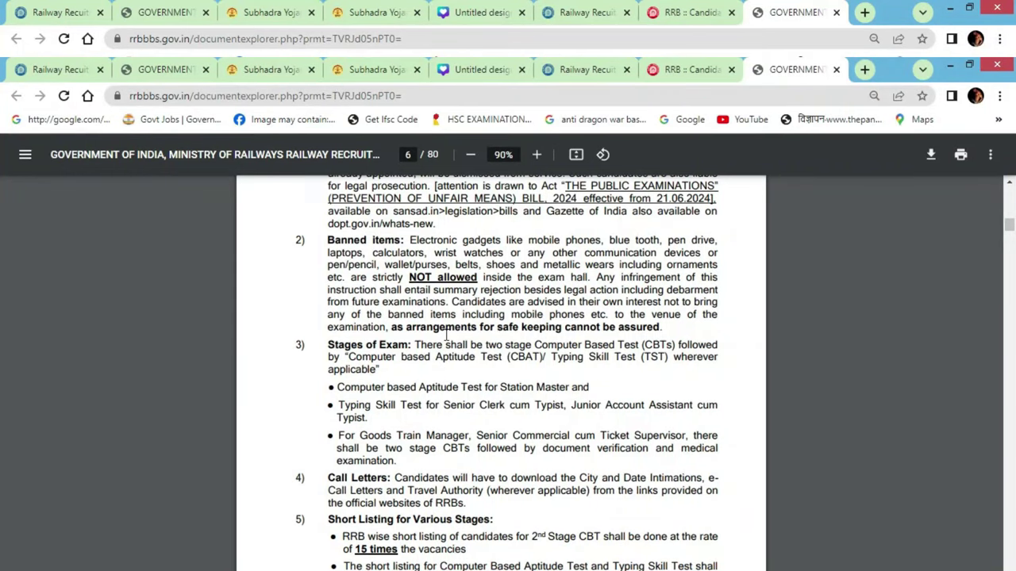
{"action": "scroll", "coordinate": [446, 338], "scroll_direction": "down", "scroll_amount": 20}
{"action": "scroll", "coordinate": [446, 337], "scroll_direction": "down", "scroll_amount": 10}
{"action": "left_click_drag", "start_coordinate": [1009, 254], "coordinate": [1009, 385]}
{"action": "scroll", "coordinate": [468, 352], "scroll_direction": "down", "scroll_amount": 20}
{"action": "scroll", "coordinate": [466, 342], "scroll_direction": "down", "scroll_amount": 20}
{"action": "scroll", "coordinate": [466, 342], "scroll_direction": "down", "scroll_amount": 10}
{"action": "scroll", "coordinate": [467, 342], "scroll_direction": "down", "scroll_amount": 20}
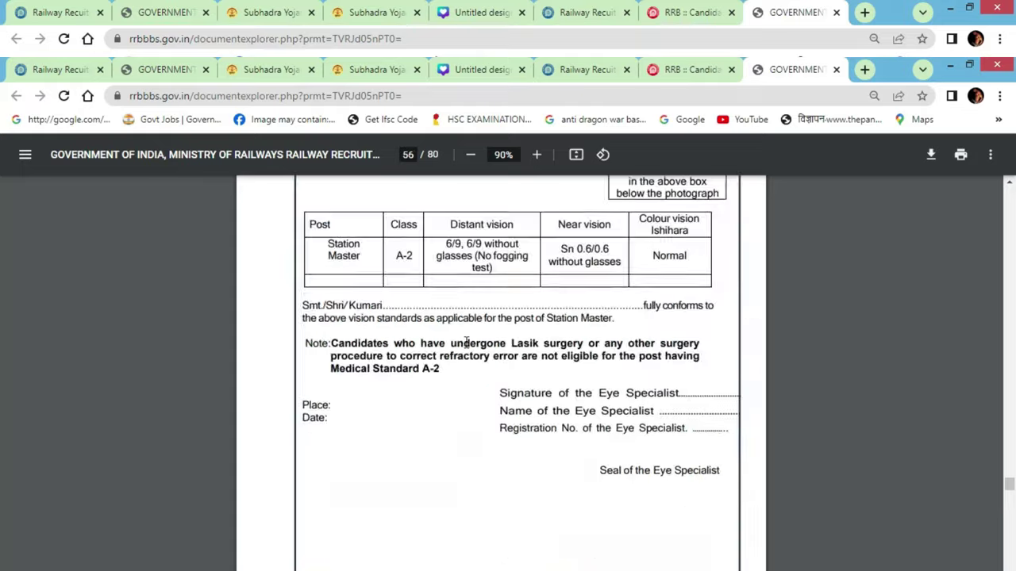
{"action": "scroll", "coordinate": [597, 376], "scroll_direction": "down", "scroll_amount": 10}
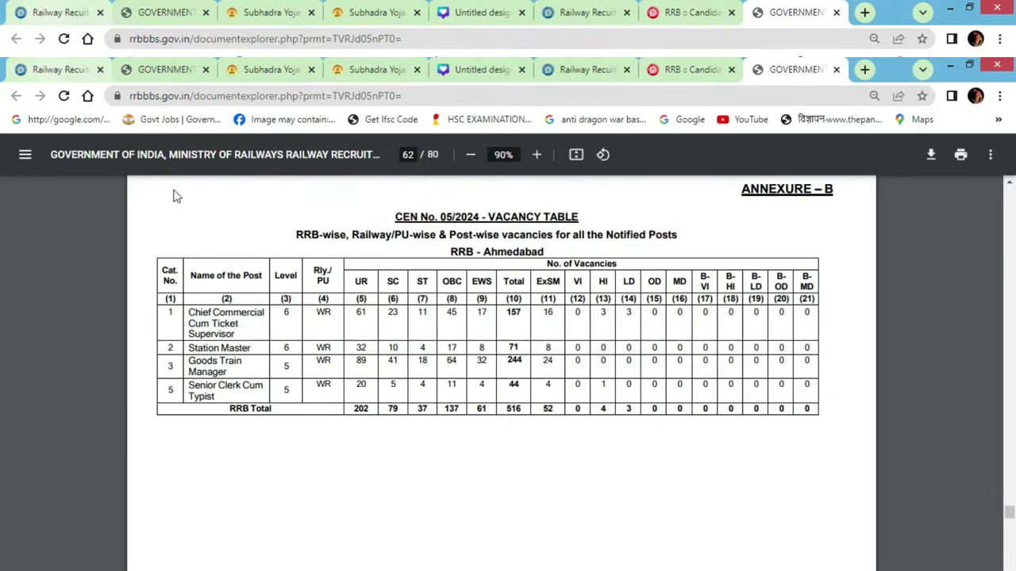
{"action": "scroll", "coordinate": [175, 196], "scroll_direction": "down", "scroll_amount": 2}
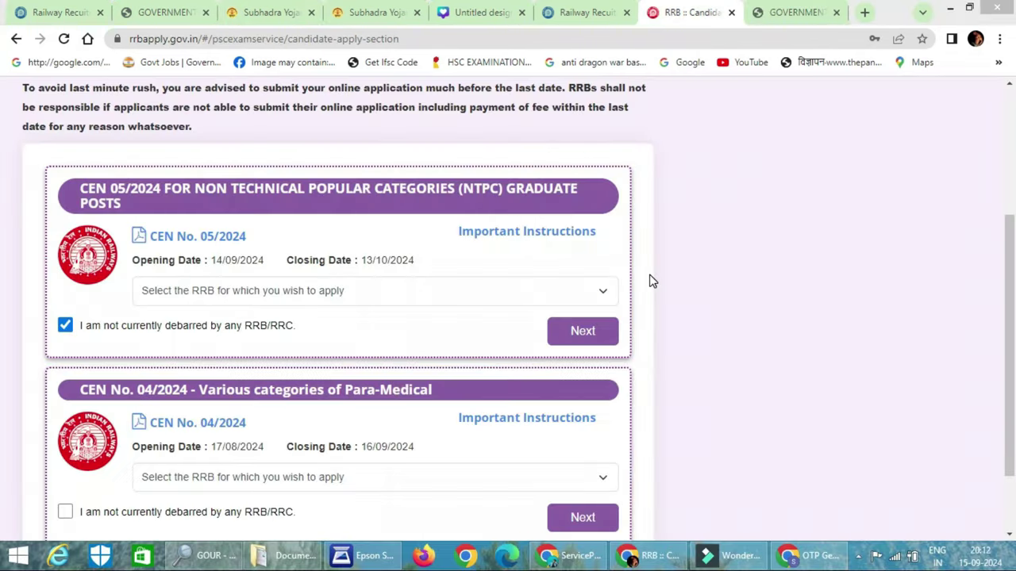
Start the CEN 05/2024 application with Bhubaneswar as the RRB, dismissing the saved-data notice
{"action": "scroll", "coordinate": [688, 227], "scroll_direction": "up", "scroll_amount": 4}
{"action": "scroll", "coordinate": [691, 232], "scroll_direction": "down", "scroll_amount": 3}
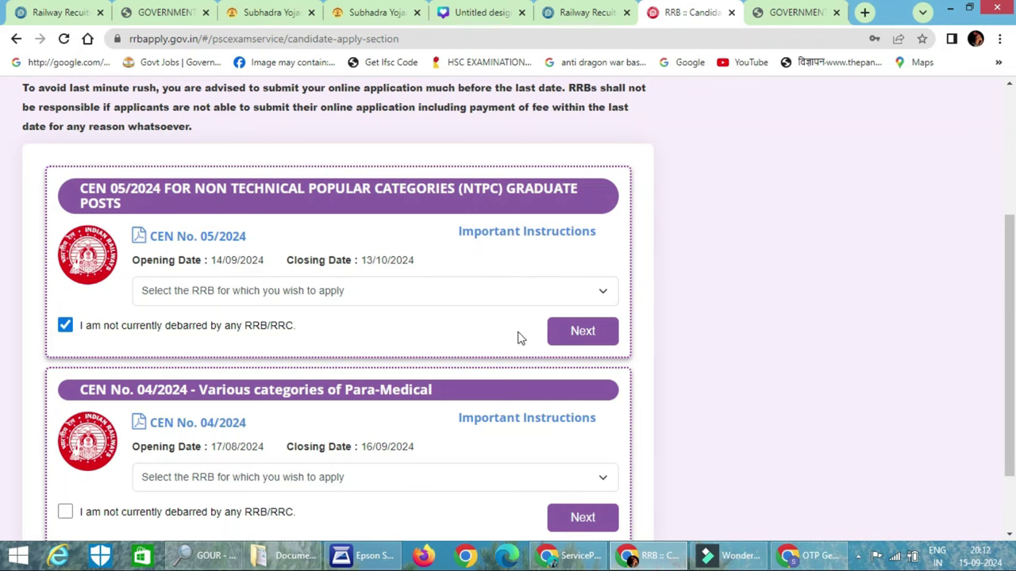
{"action": "left_click", "coordinate": [465, 292]}
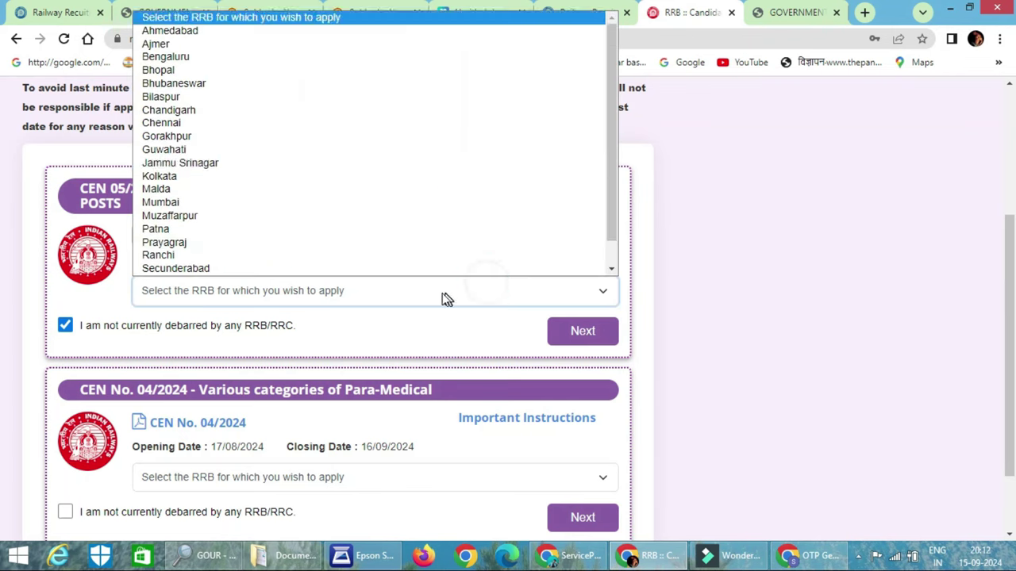
{"action": "left_click", "coordinate": [296, 88]}
{"action": "left_click", "coordinate": [582, 339]}
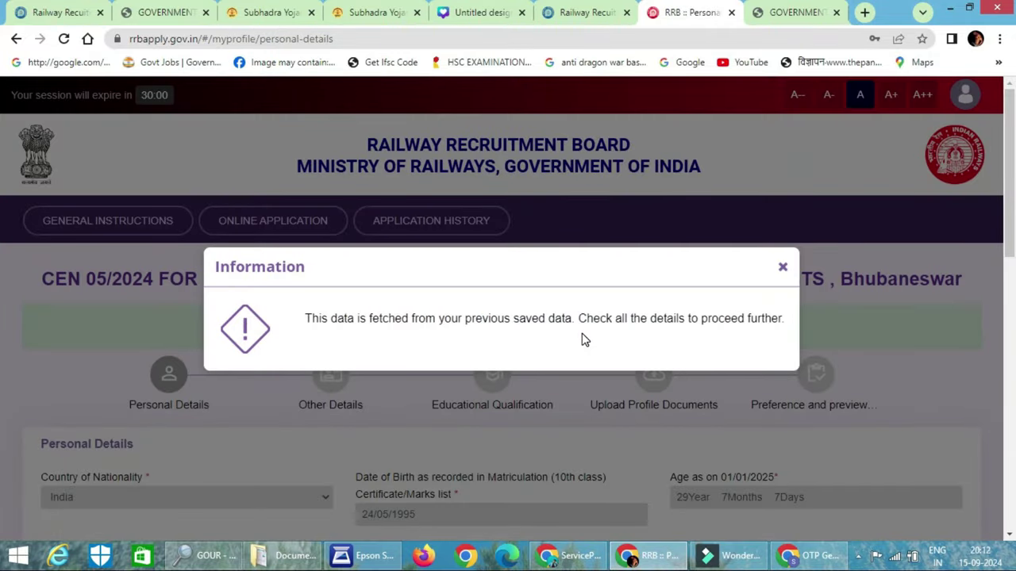
{"action": "left_click", "coordinate": [784, 270]}
Set marital status to Married and religion to Hindu in Personal Details
{"action": "scroll", "coordinate": [279, 289], "scroll_direction": "down", "scroll_amount": 4}
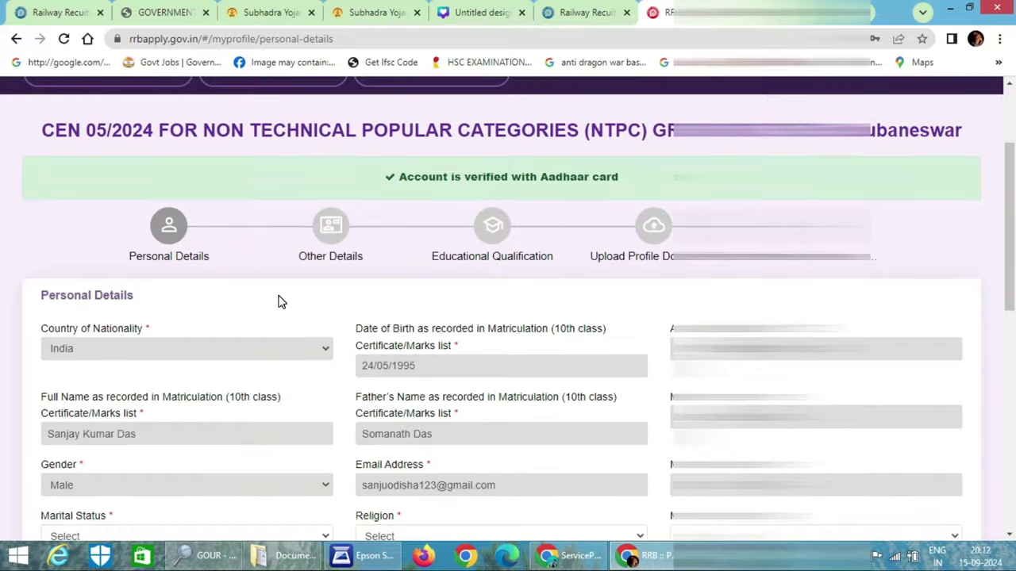
{"action": "scroll", "coordinate": [278, 294], "scroll_direction": "down", "scroll_amount": 2}
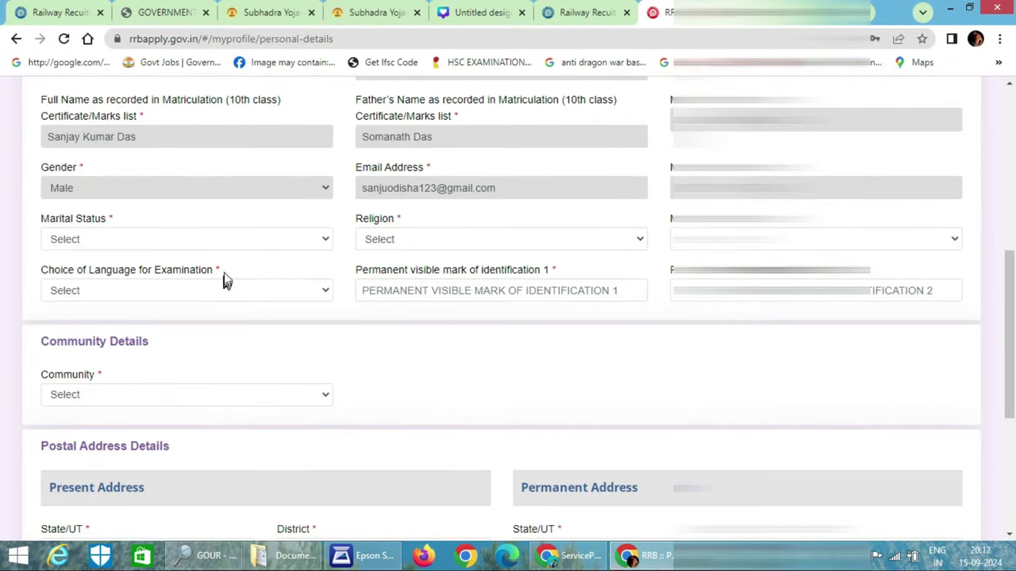
{"action": "left_click", "coordinate": [227, 241]}
{"action": "left_click", "coordinate": [200, 283]}
{"action": "left_click", "coordinate": [430, 244]}
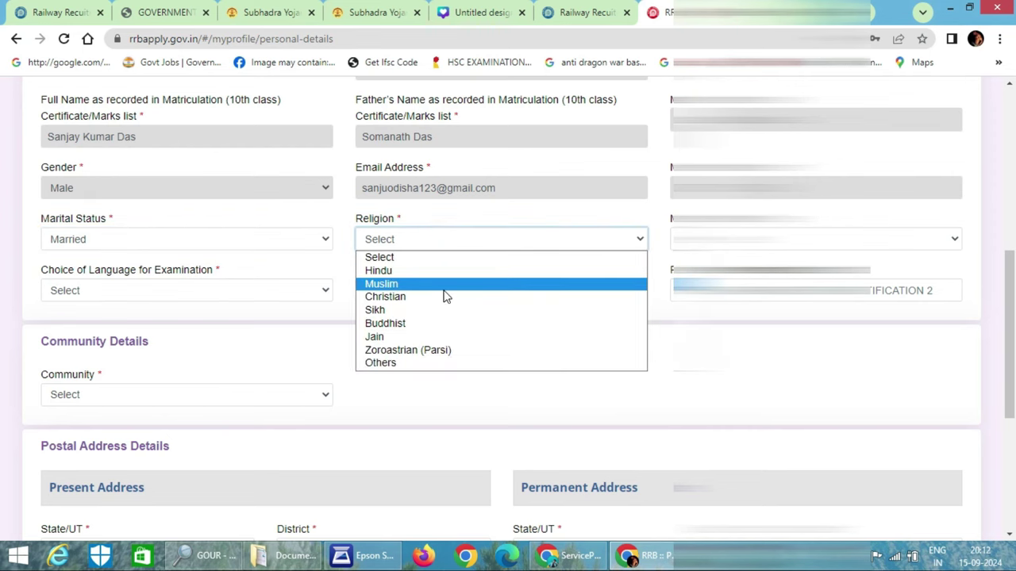
{"action": "left_click", "coordinate": [447, 271]}
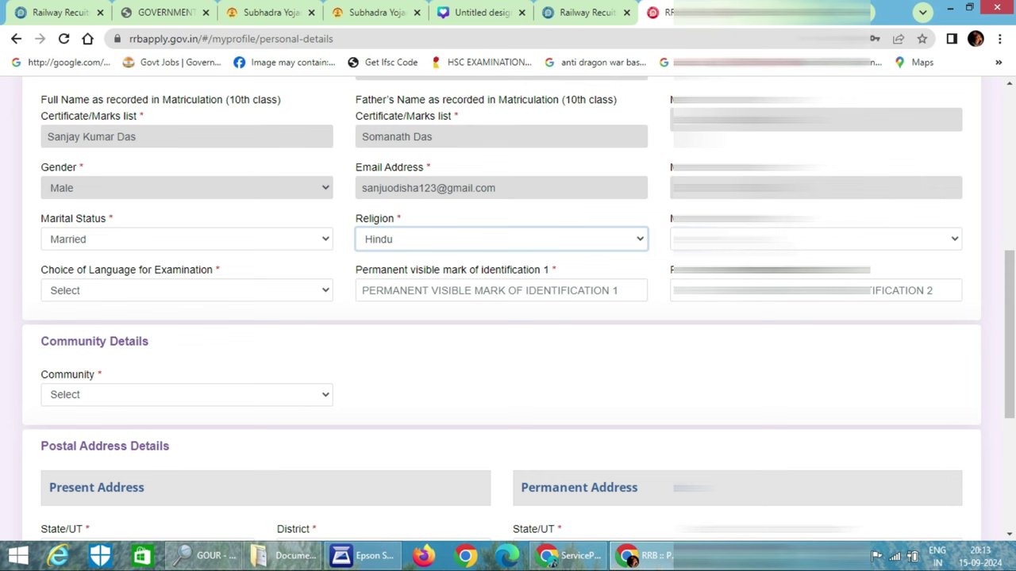
Confirm the dropdown beside Religion and choose Odia as the examination language
{"action": "key", "text": "Tab"}
{"action": "key", "text": "alt+Down"}
{"action": "key", "text": "Down"}
{"action": "key", "text": "Down"}
{"action": "key", "text": "Down"}
{"action": "key", "text": "Down"}
{"action": "key", "text": "Down"}
{"action": "key", "text": "Down"}
{"action": "key", "text": "Down"}
{"action": "key", "text": "Down"}
{"action": "key", "text": "Down"}
{"action": "key", "text": "Up"}
{"action": "key", "text": "Up"}
{"action": "key", "text": "Up"}
{"action": "key", "text": "Up"}
{"action": "key", "text": "Down"}
{"action": "key", "text": "Down"}
{"action": "key", "text": "Down"}
{"action": "key", "text": "Return"}
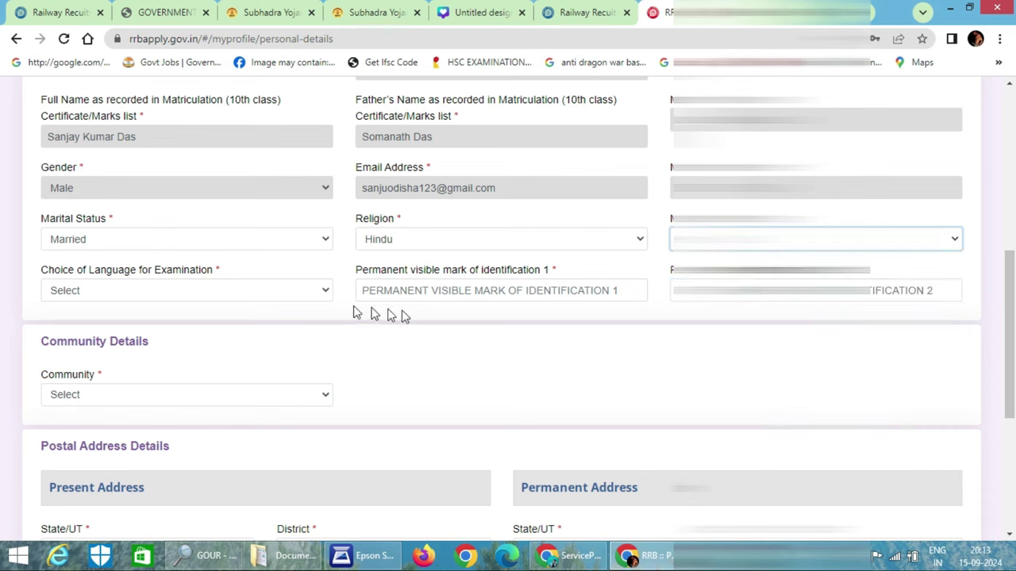
{"action": "left_click", "coordinate": [164, 295]}
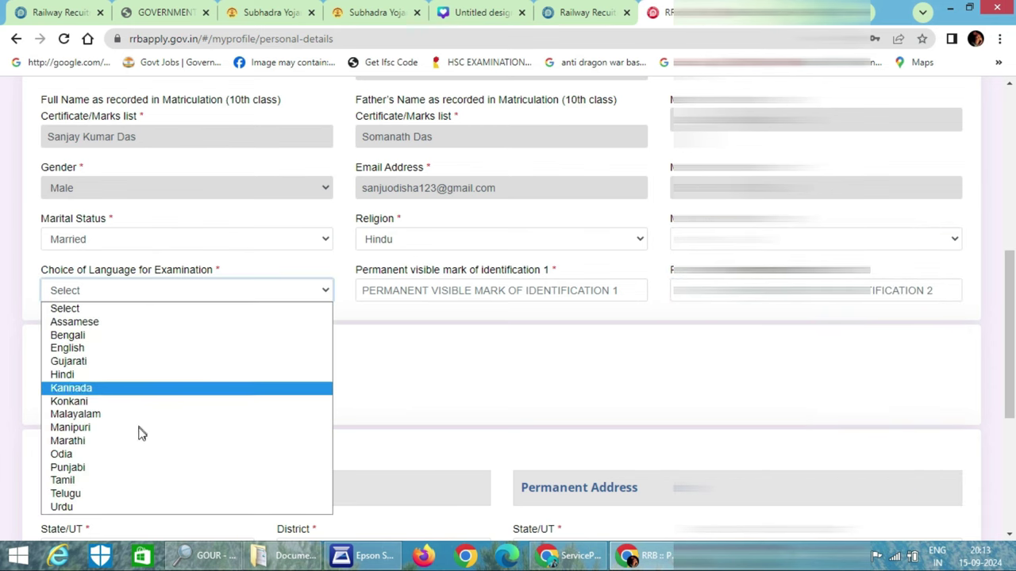
{"action": "left_click", "coordinate": [140, 454]}
Enter identification marks 'MOLE ON FACE' and 'MOLEONF HEAD'
{"action": "left_click", "coordinate": [486, 289]}
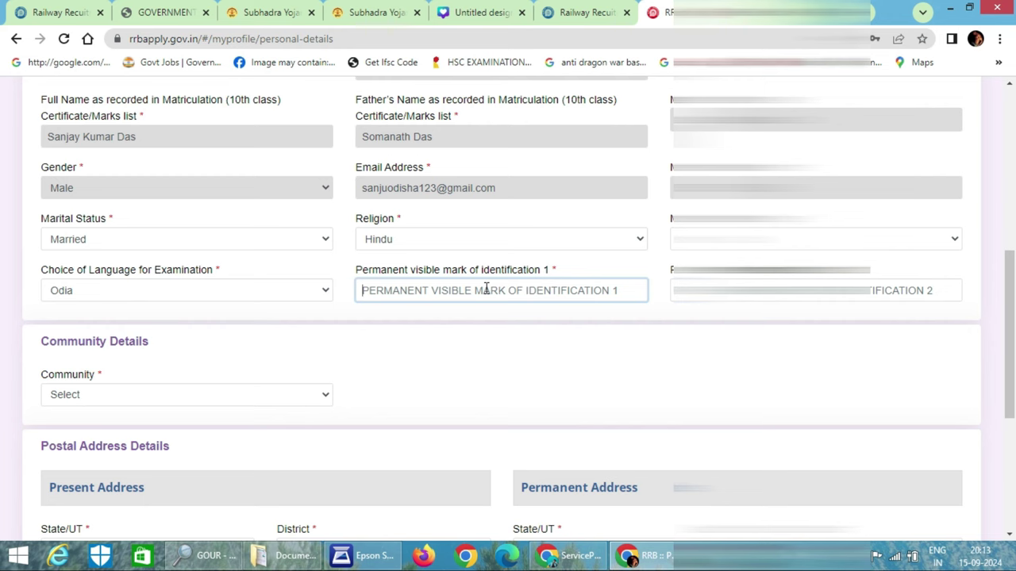
{"action": "scroll", "coordinate": [486, 289], "scroll_direction": "down", "scroll_amount": 2}
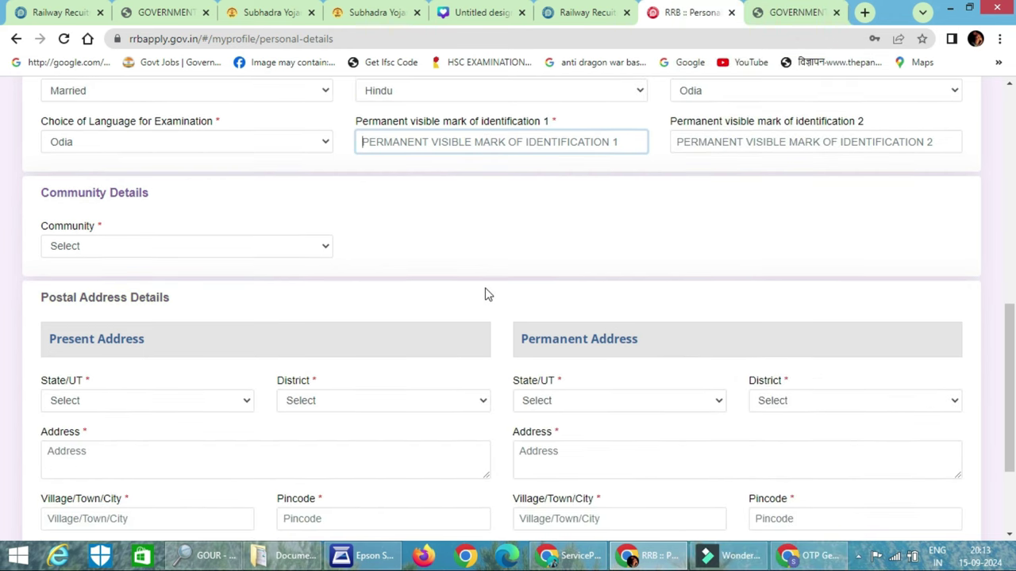
{"action": "type", "text": "MOLE ON FACE"}
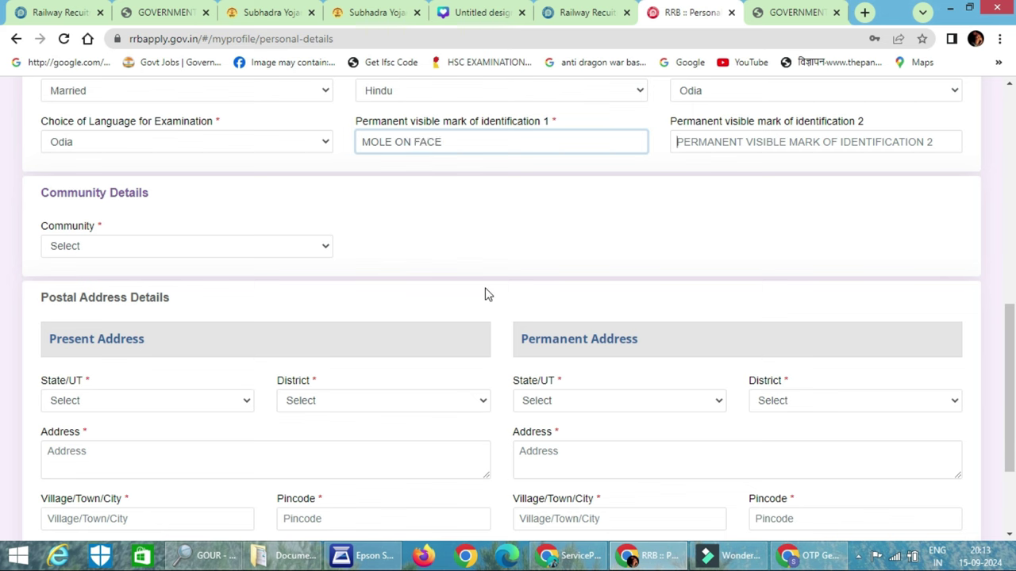
{"action": "key", "text": "Tab"}
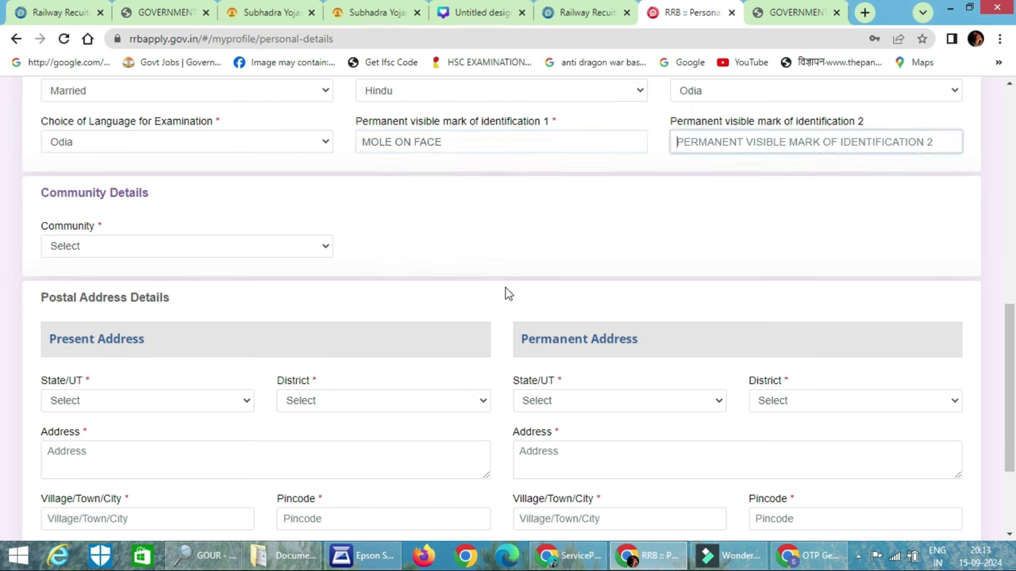
{"action": "type", "text": "MOLEONF HEAD"}
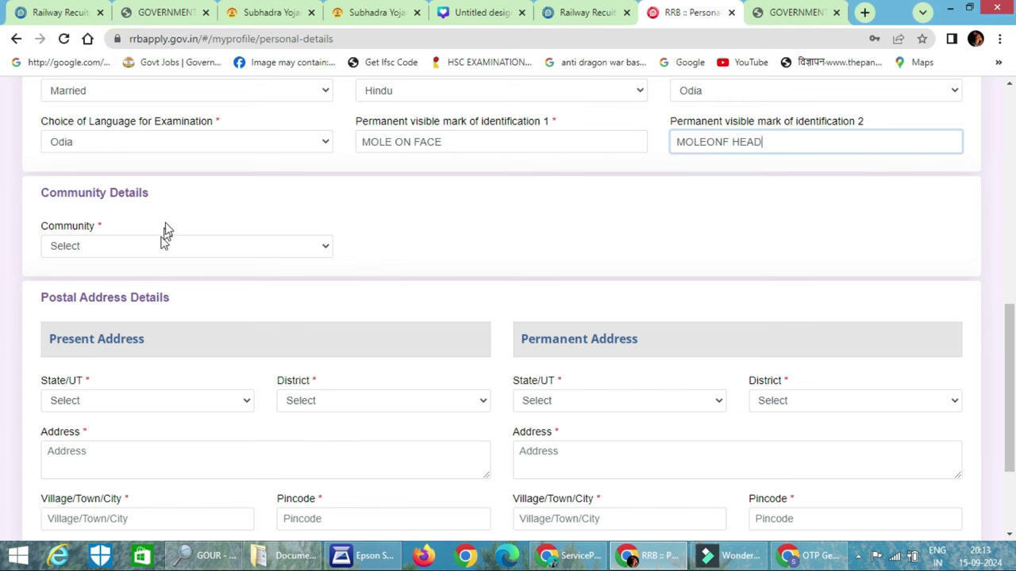
Change the community from UR to SC (Scheduled Caste) and accept the information notice
{"action": "left_click", "coordinate": [185, 252]}
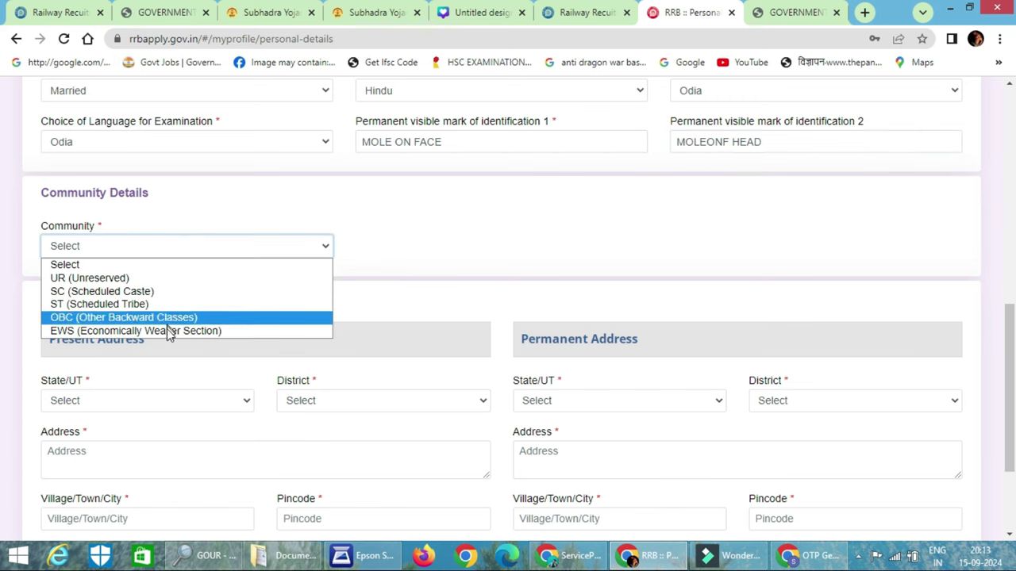
{"action": "left_click", "coordinate": [167, 278]}
{"action": "scroll", "coordinate": [166, 282], "scroll_direction": "down", "scroll_amount": 1}
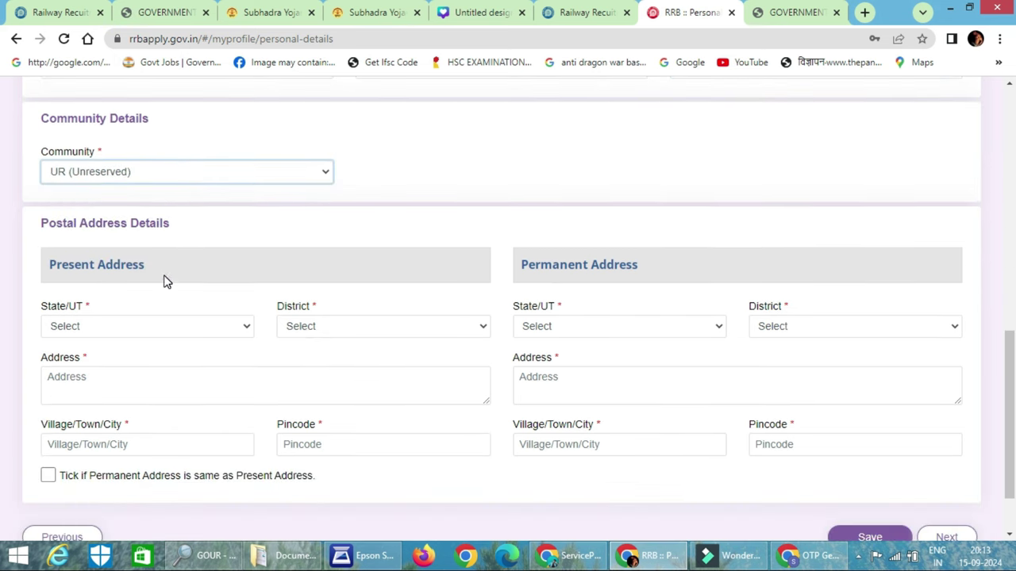
{"action": "left_click", "coordinate": [205, 174]}
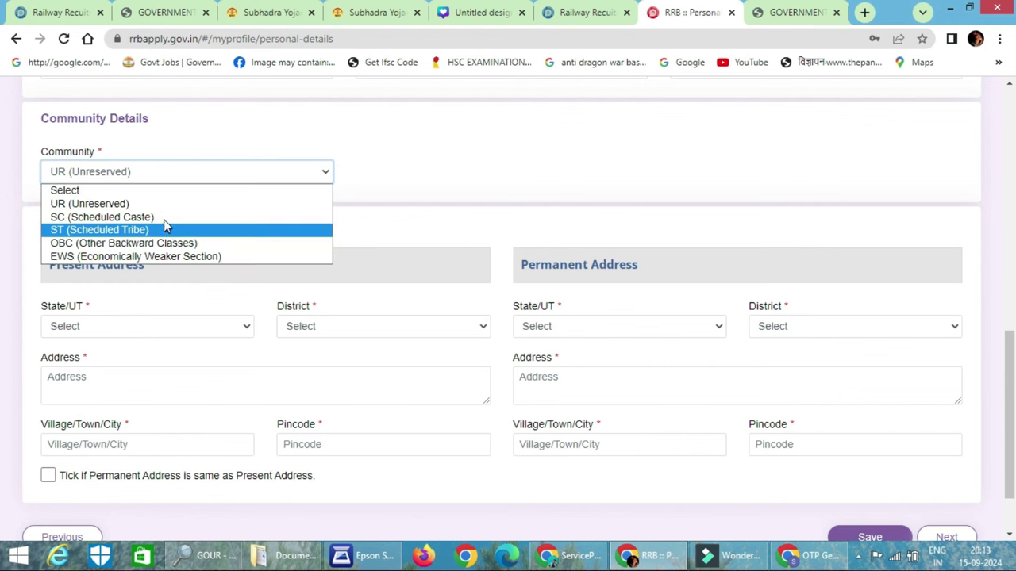
{"action": "left_click", "coordinate": [163, 217]}
{"action": "left_click", "coordinate": [469, 380]}
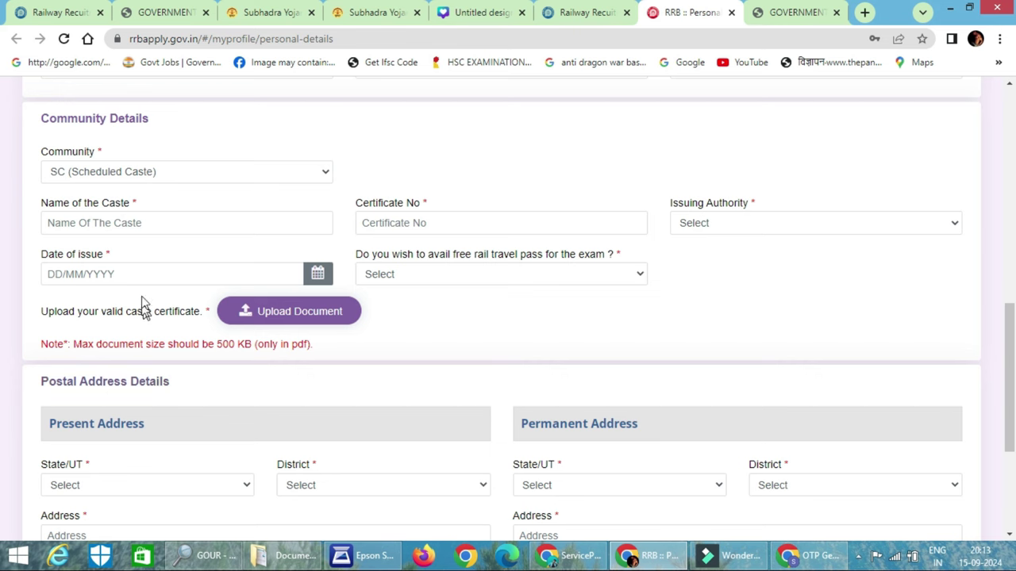
Clear the trial caste name entries and fill in the caste certificate number
{"action": "left_click", "coordinate": [149, 222]}
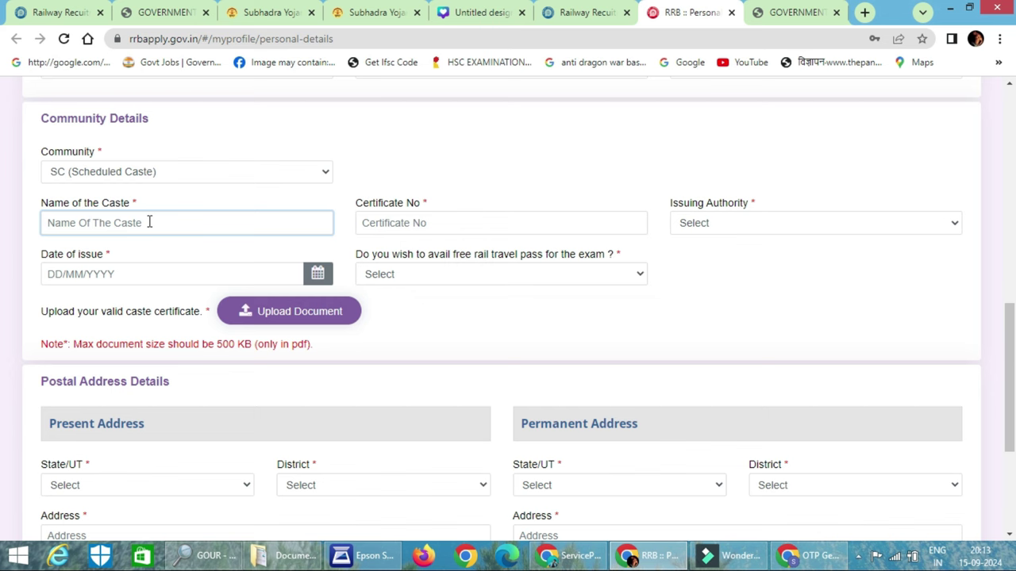
{"action": "type", "text": "Kal"}
{"action": "key", "text": "ctrl+a"}
{"action": "key", "text": "BackSpace"}
{"action": "type", "text": "K"}
{"action": "key", "text": "ctrl+a"}
{"action": "key", "text": "BackSpace"}
{"action": "left_click", "coordinate": [415, 227]}
{"action": "type", "text": "E"}
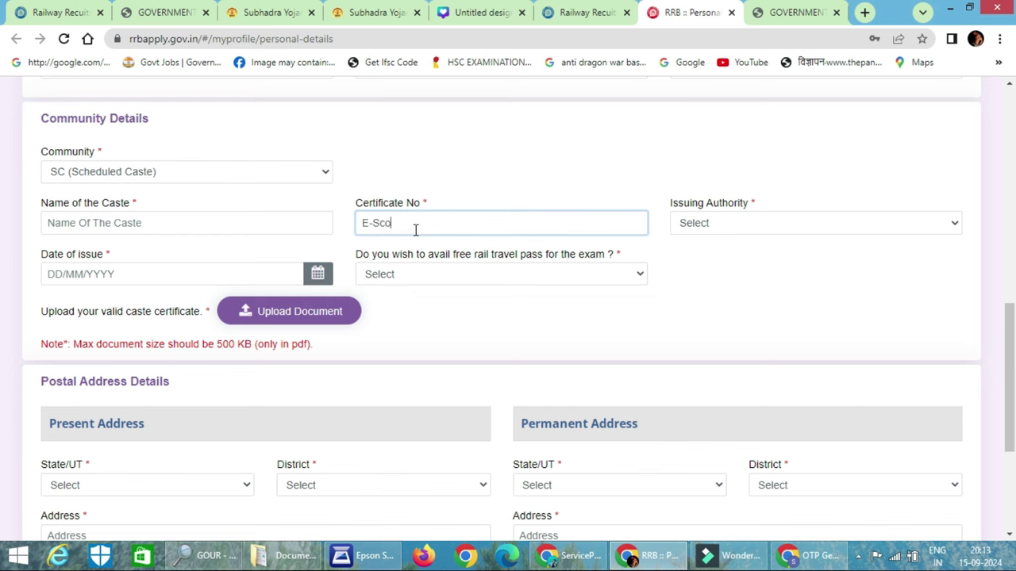
{"action": "type", "text": "-Sc"}
{"action": "key", "text": "BackSpace"}
{"action": "key", "text": "BackSpace"}
{"action": "key", "text": "BackSpace"}
{"action": "key", "text": "BackSpace"}
{"action": "type", "text": "1"}
Set the certificate issuer to a Tehsildar-rank revenue officer in ODISHA, issued 02/10/2020
{"action": "left_click", "coordinate": [701, 224]}
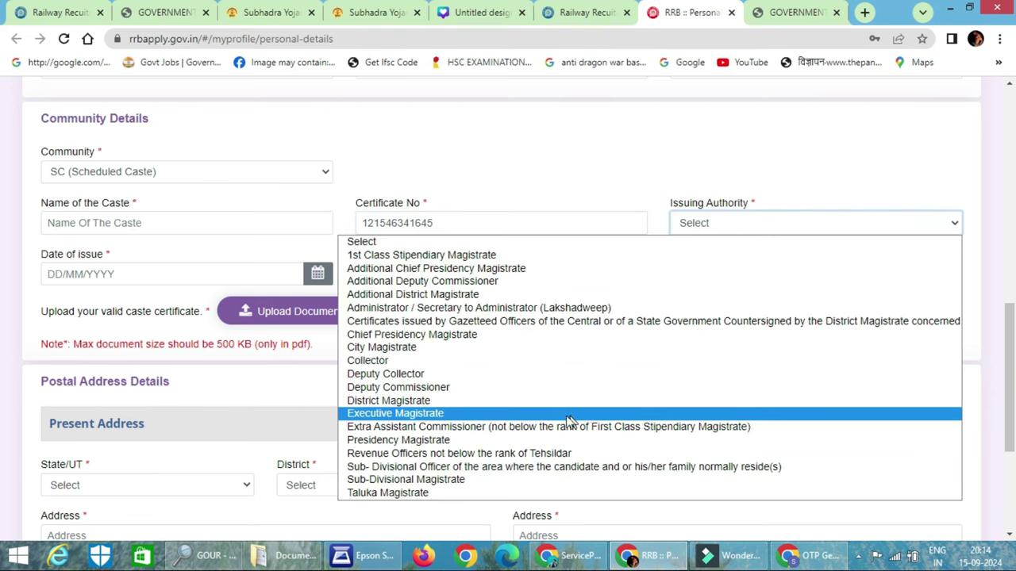
{"action": "left_click", "coordinate": [498, 454]}
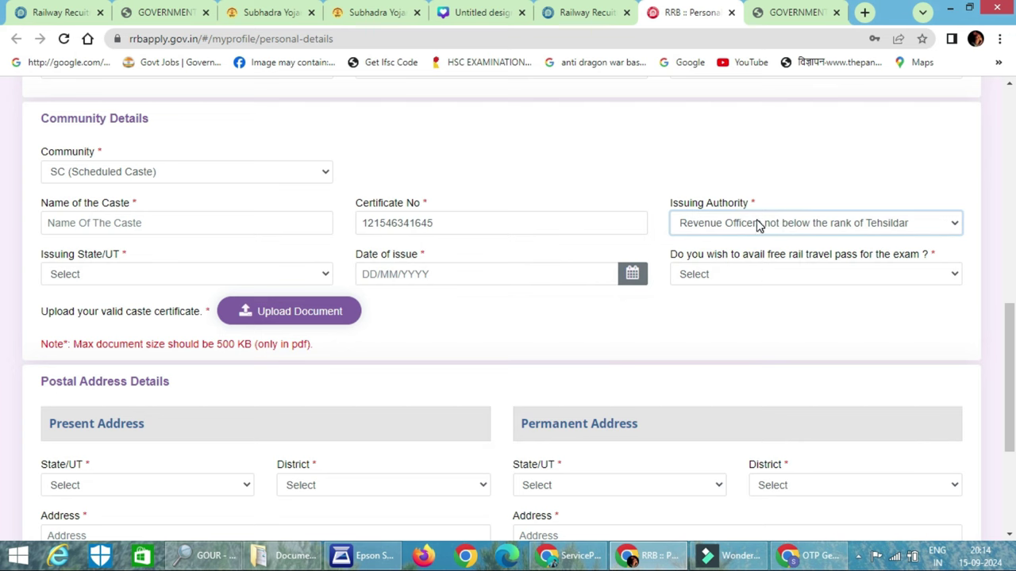
{"action": "left_click", "coordinate": [170, 271]}
{"action": "scroll", "coordinate": [167, 119], "scroll_direction": "down", "scroll_amount": 5}
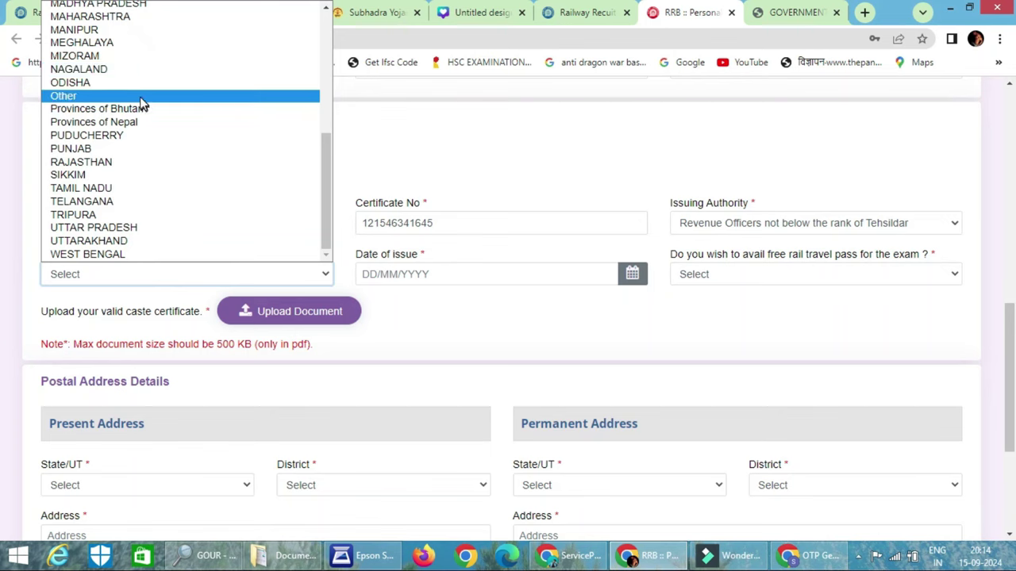
{"action": "left_click", "coordinate": [139, 86]}
{"action": "left_click", "coordinate": [460, 270]}
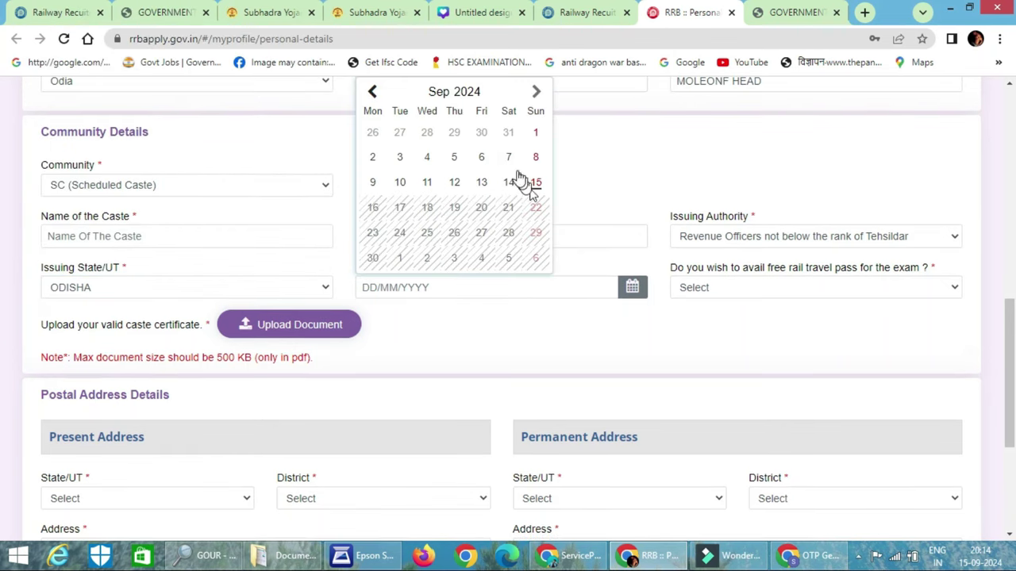
{"action": "left_click", "coordinate": [469, 92]}
{"action": "left_click", "coordinate": [477, 160]}
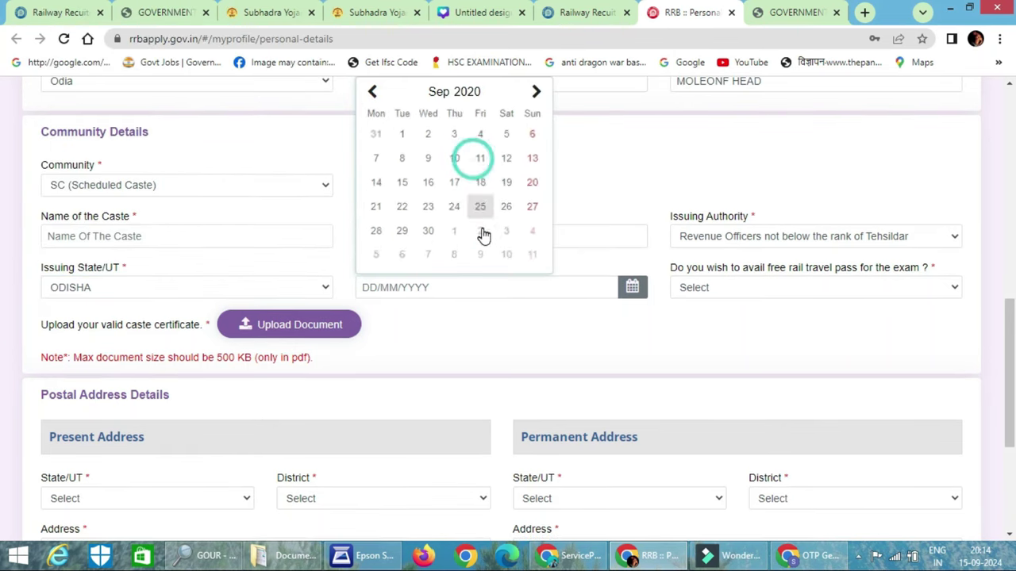
{"action": "left_click", "coordinate": [482, 229]}
Request the free rail travel pass and enter Balasorerailway as the nearest station
{"action": "left_click", "coordinate": [776, 295]}
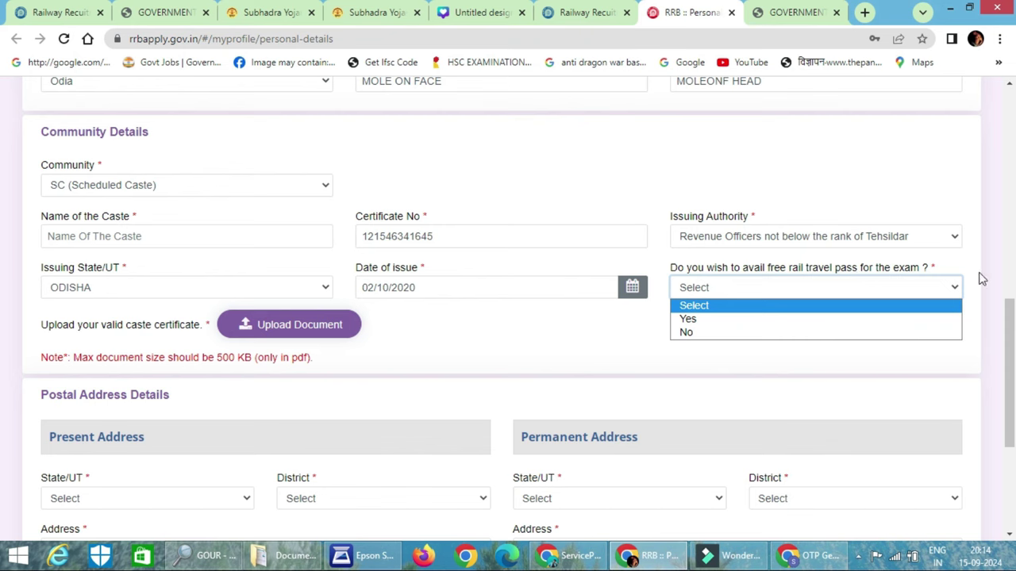
{"action": "left_click", "coordinate": [686, 318]}
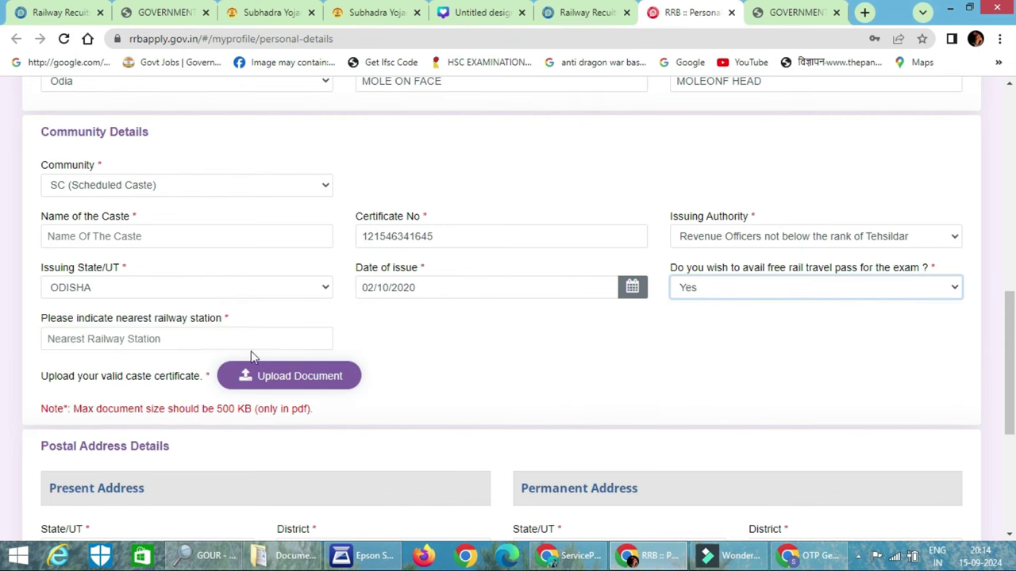
{"action": "left_click", "coordinate": [170, 347]}
{"action": "type", "text": "Balasorerailway"}
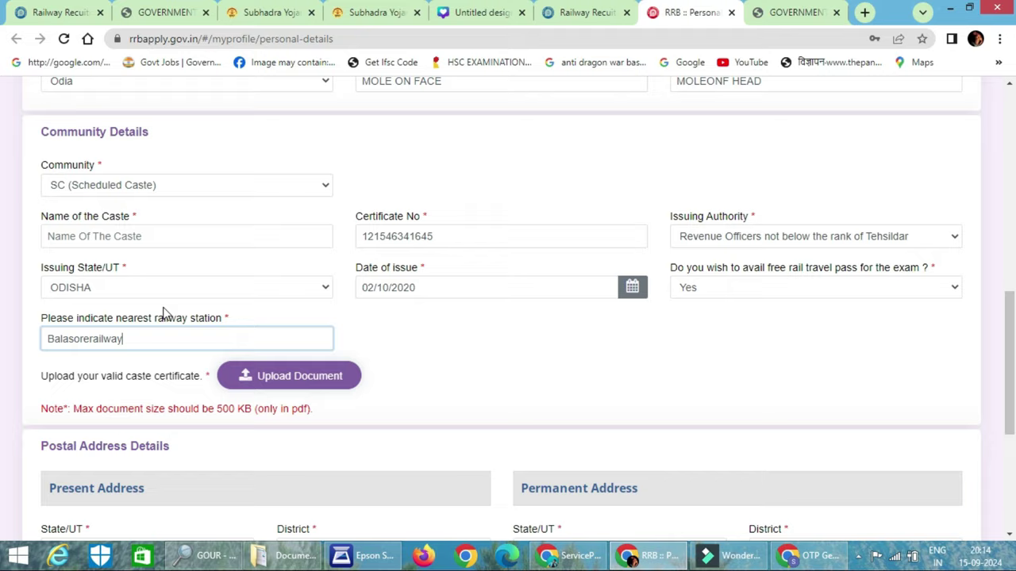
Try the caste certificate upload and attempt to save the personal details
{"action": "scroll", "coordinate": [162, 312], "scroll_direction": "down", "scroll_amount": 2}
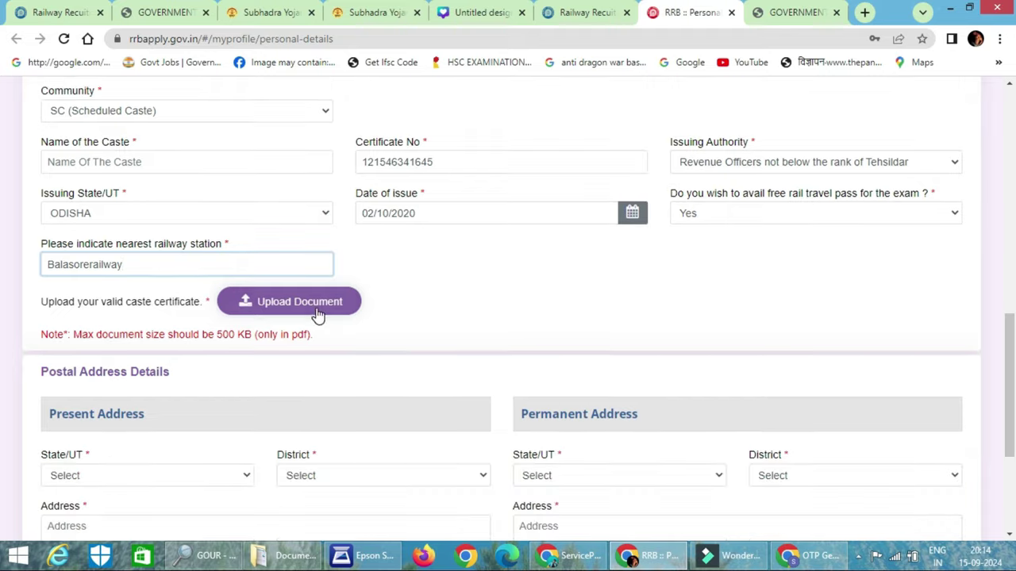
{"action": "left_click", "coordinate": [254, 246]}
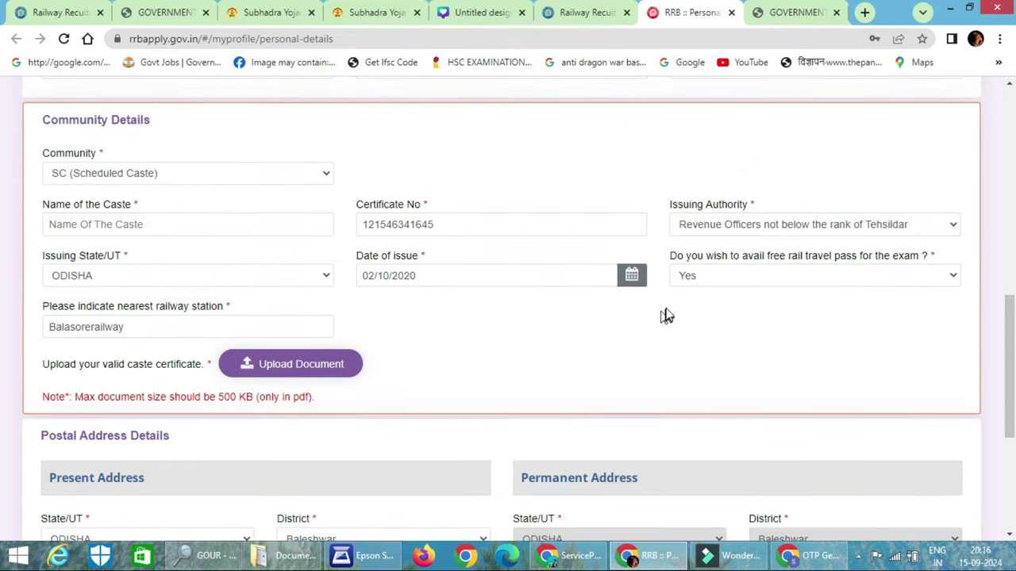
{"action": "scroll", "coordinate": [666, 315], "scroll_direction": "down", "scroll_amount": 4}
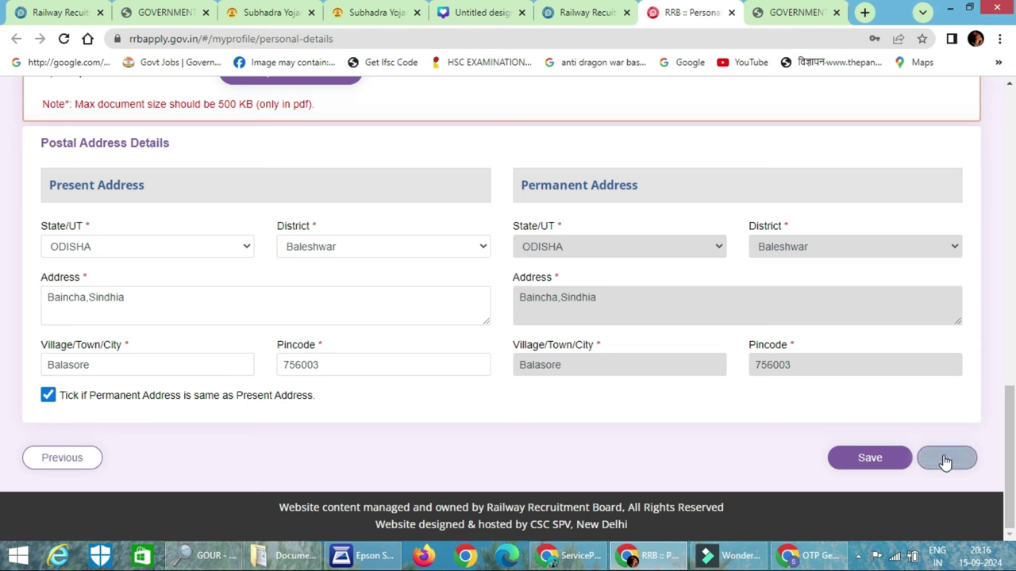
{"action": "left_click", "coordinate": [871, 460]}
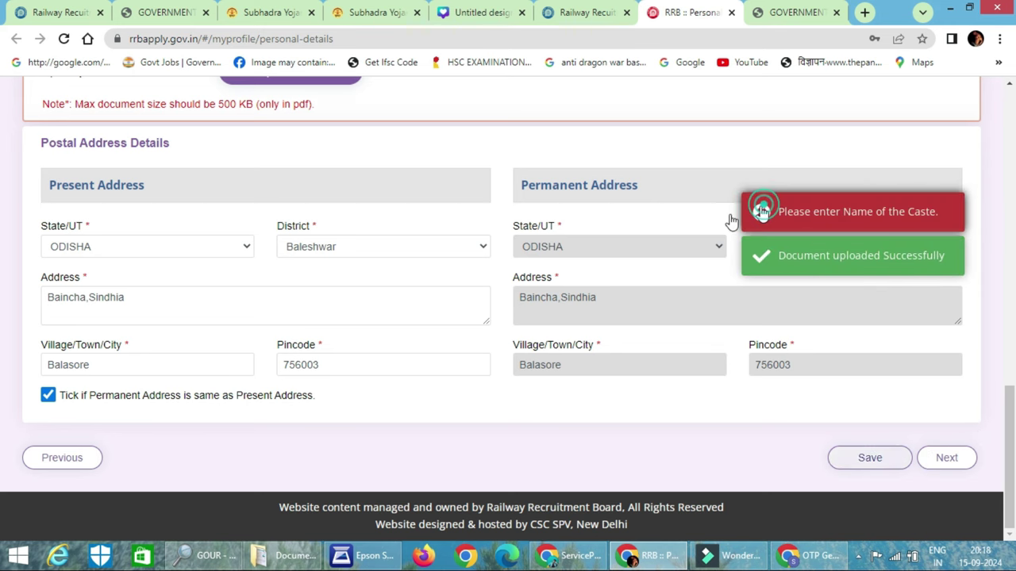
Enter the caste name in Community Details and save the personal details
{"action": "scroll", "coordinate": [438, 285], "scroll_direction": "up", "scroll_amount": 4}
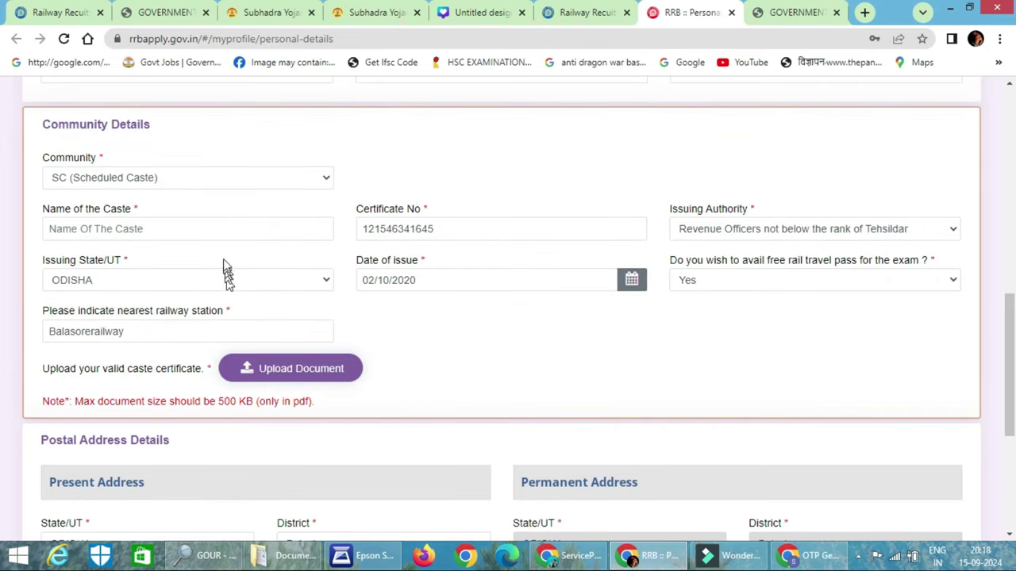
{"action": "left_click", "coordinate": [180, 230]}
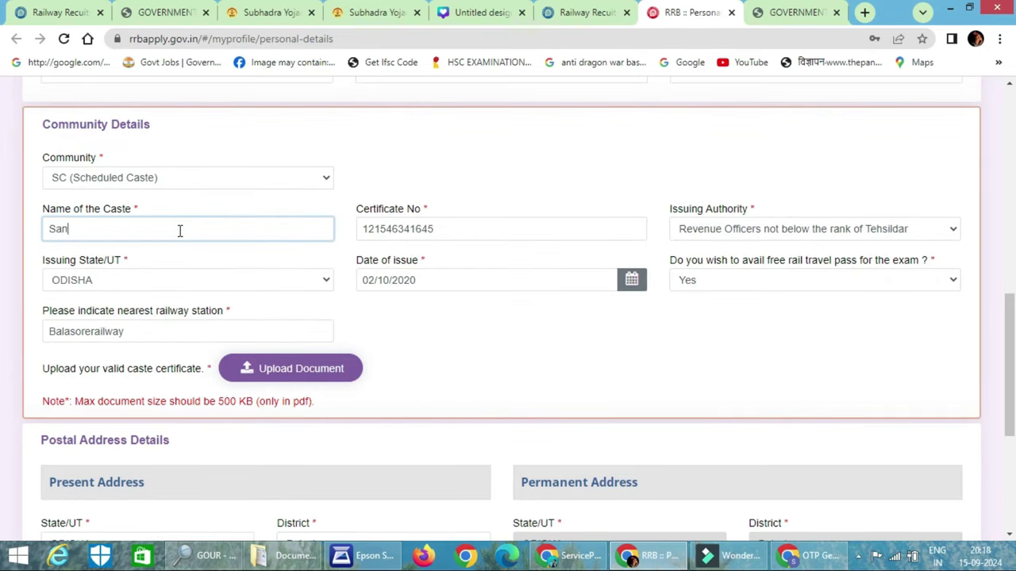
{"action": "key", "text": "Tab"}
{"action": "scroll", "coordinate": [583, 295], "scroll_direction": "down", "scroll_amount": 4}
{"action": "left_click", "coordinate": [870, 455]}
On Other Details, decline the browser address save and answer No to ex-serviceman, disability and scribe
{"action": "left_click", "coordinate": [947, 458]}
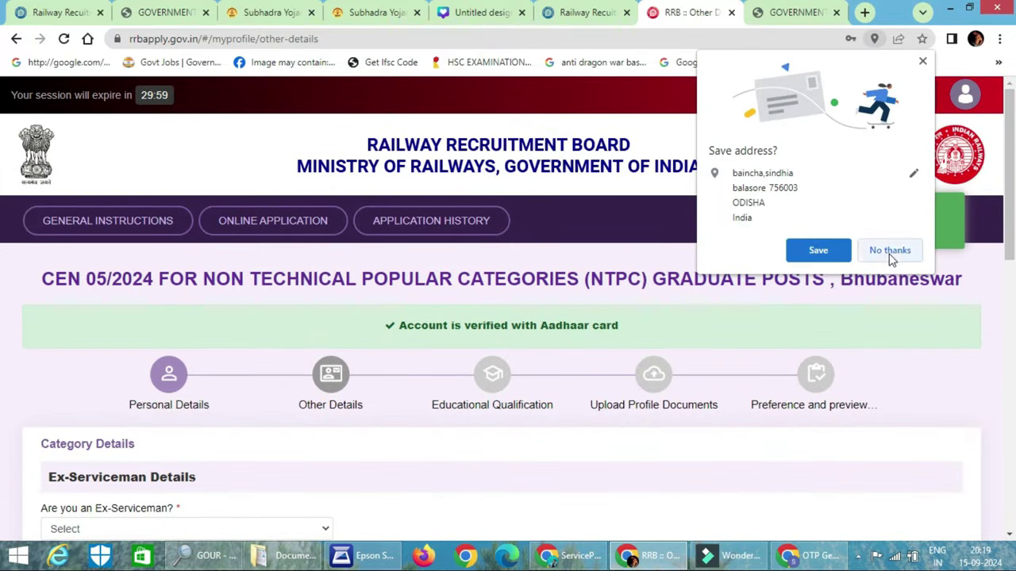
{"action": "left_click", "coordinate": [890, 251]}
{"action": "scroll", "coordinate": [214, 292], "scroll_direction": "down", "scroll_amount": 4}
{"action": "left_click", "coordinate": [160, 235]}
{"action": "left_click", "coordinate": [150, 277]}
{"action": "left_click", "coordinate": [133, 321]}
{"action": "left_click", "coordinate": [129, 363]}
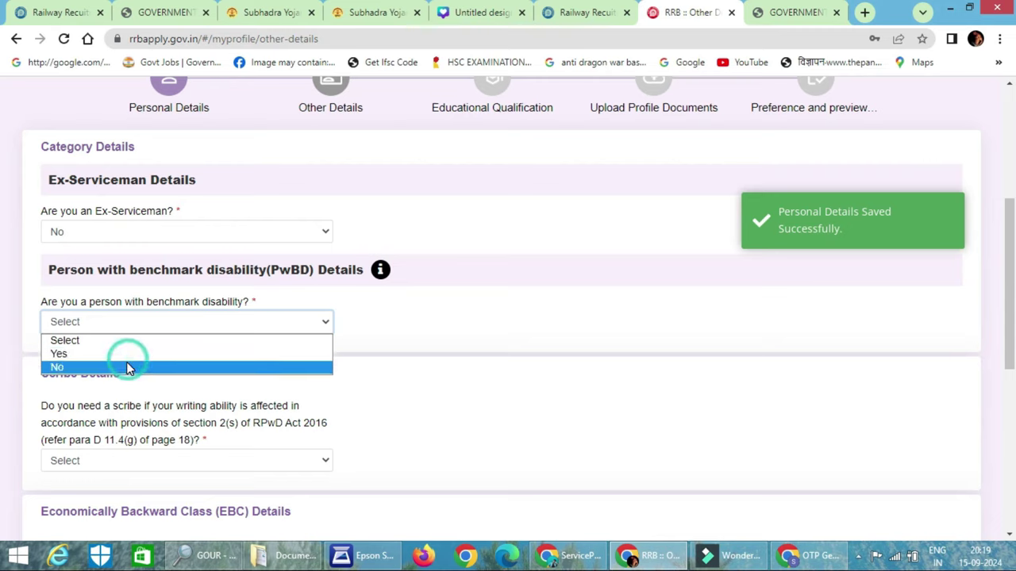
{"action": "scroll", "coordinate": [135, 363], "scroll_direction": "down", "scroll_amount": 2}
{"action": "left_click", "coordinate": [103, 316]}
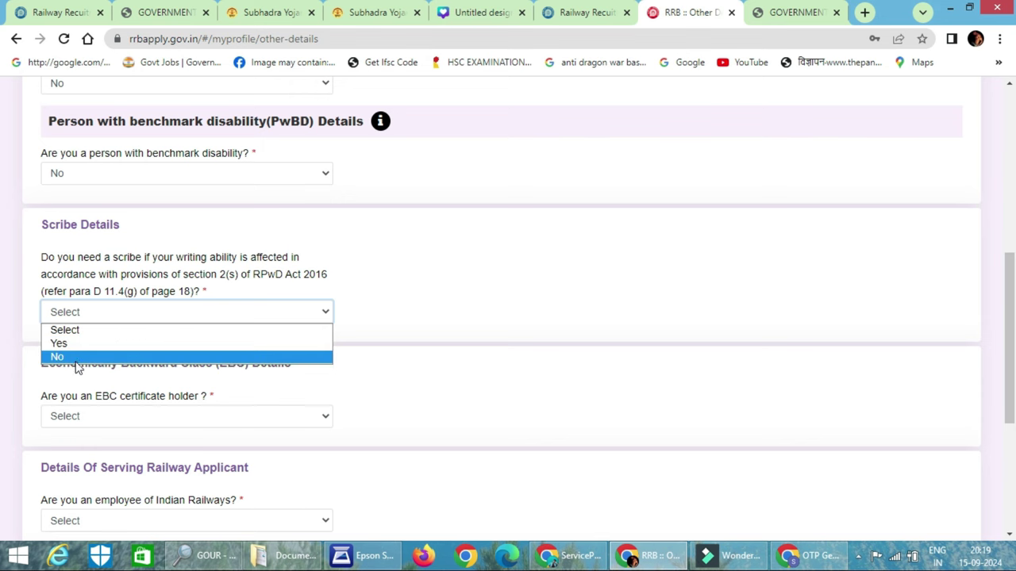
{"action": "left_click", "coordinate": [77, 361]}
Answer No to EBC, Yes to railway employee, No to NOC, and acknowledge the NOC notice
{"action": "scroll", "coordinate": [111, 349], "scroll_direction": "down", "scroll_amount": 2}
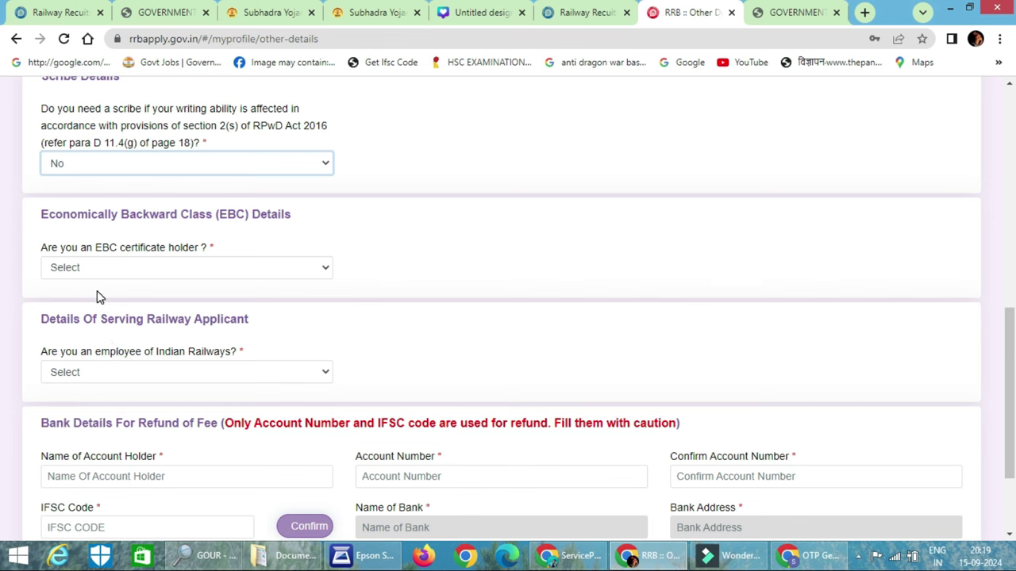
{"action": "left_click", "coordinate": [208, 265]}
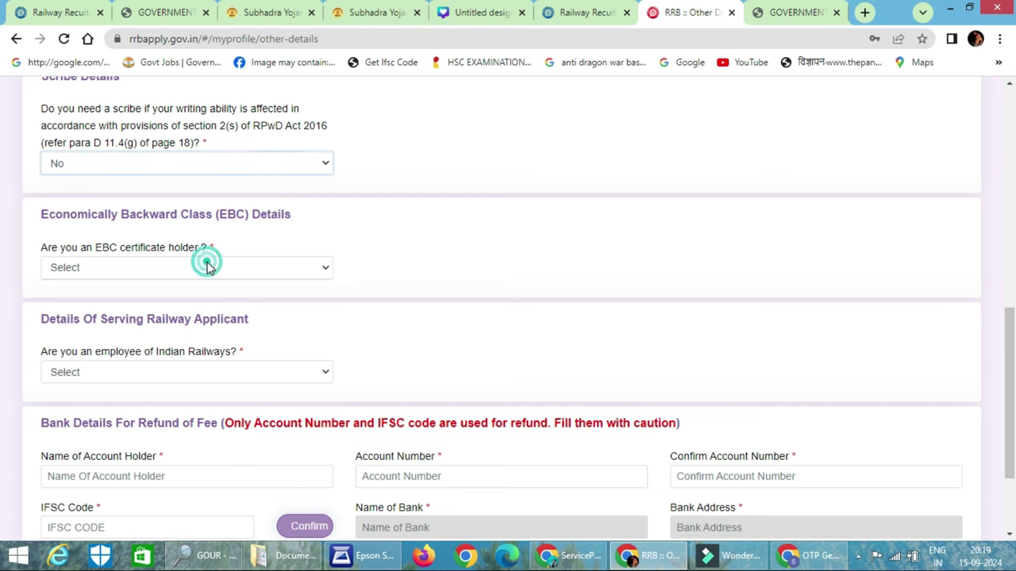
{"action": "left_click", "coordinate": [188, 313]}
{"action": "scroll", "coordinate": [200, 304], "scroll_direction": "down", "scroll_amount": 1}
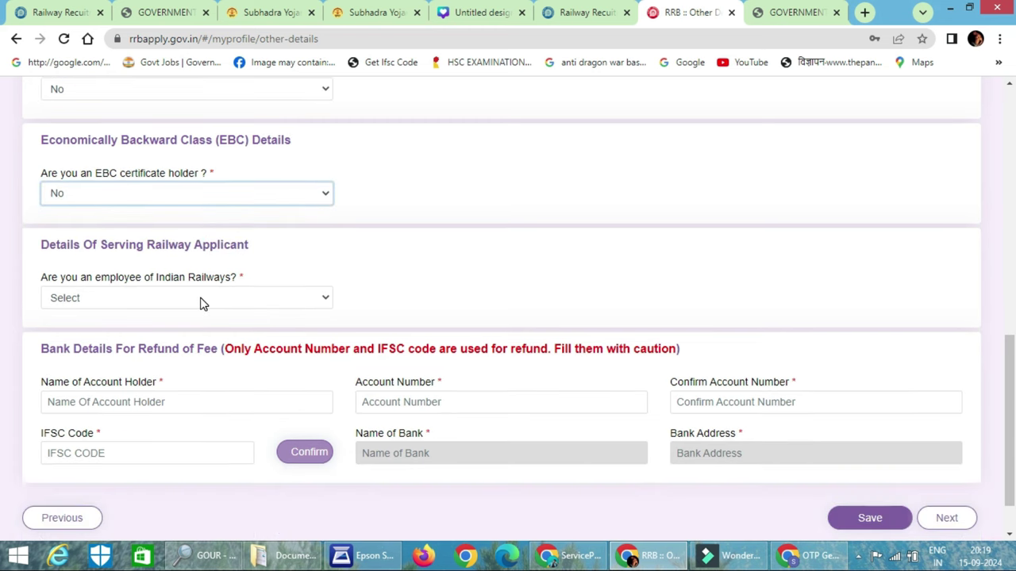
{"action": "left_click", "coordinate": [200, 300]}
{"action": "left_click", "coordinate": [182, 330]}
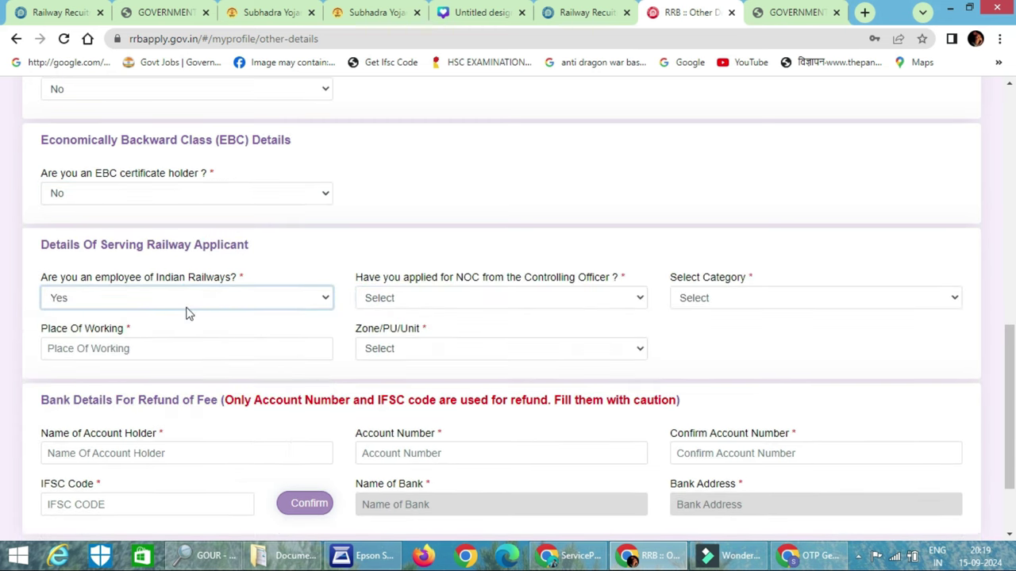
{"action": "scroll", "coordinate": [450, 239], "scroll_direction": "down", "scroll_amount": 1}
{"action": "left_click", "coordinate": [453, 225]}
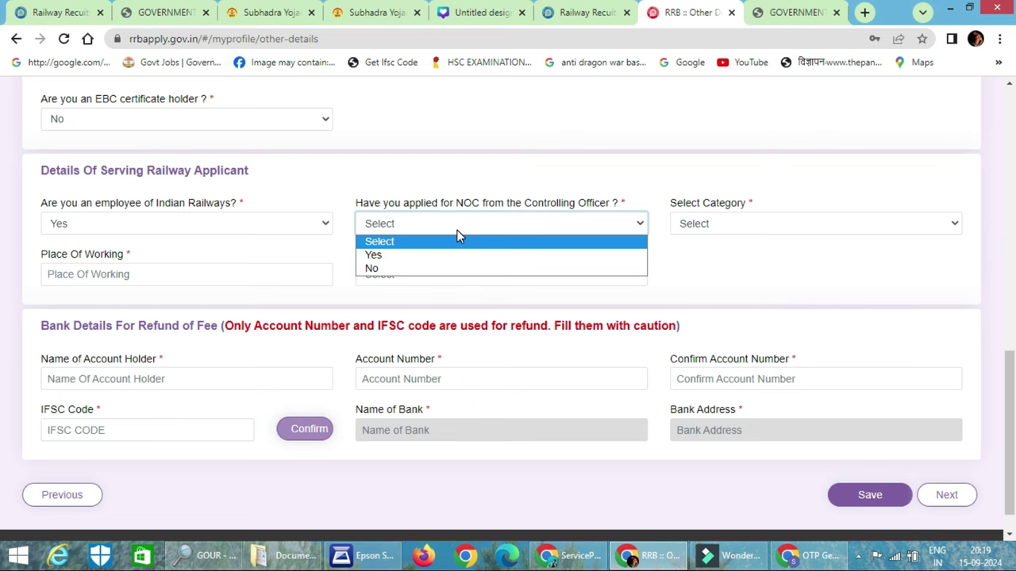
{"action": "left_click", "coordinate": [435, 270]}
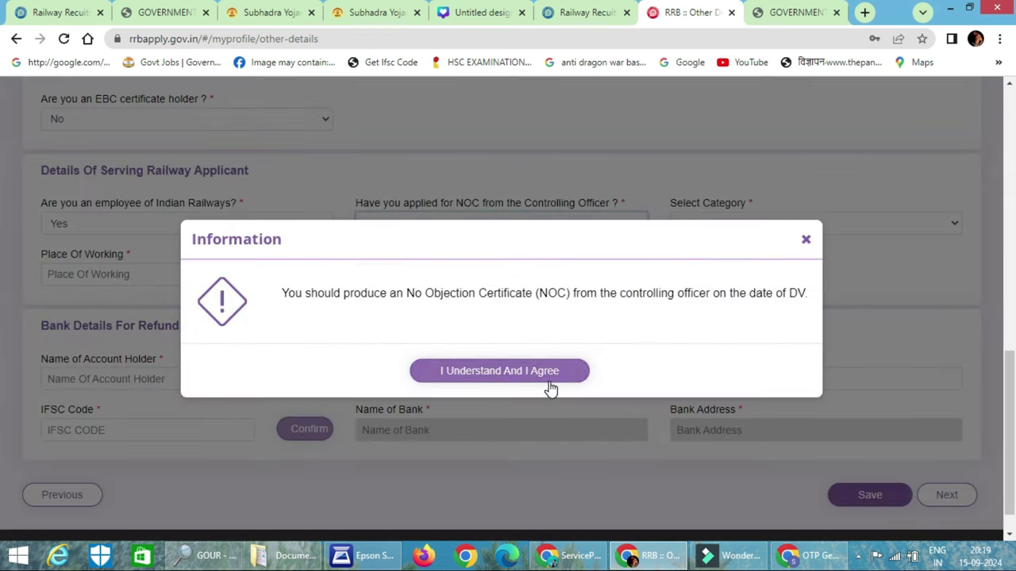
{"action": "left_click", "coordinate": [547, 389]}
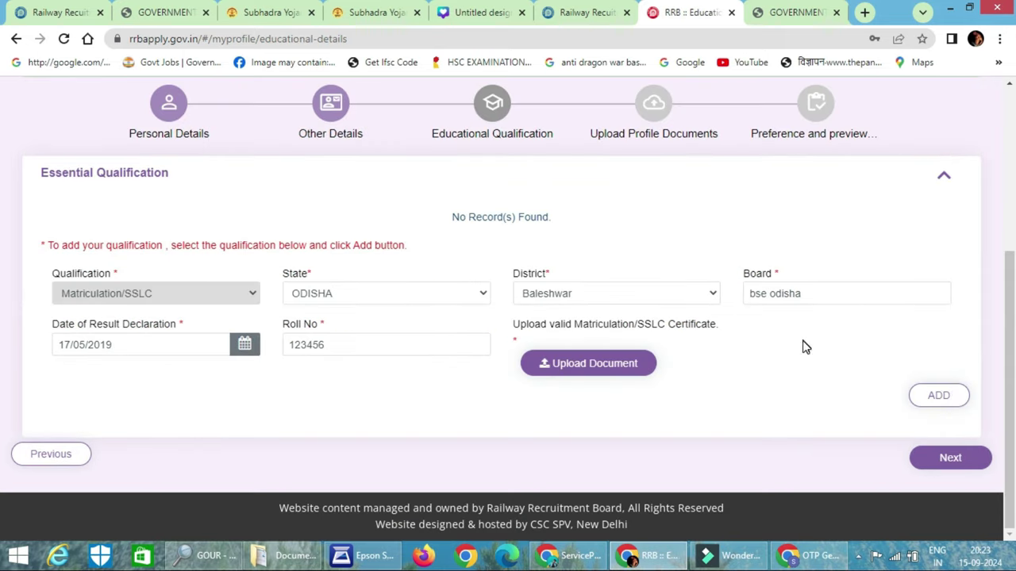
Add the Matriculation/SSLC row (ODISHA, Baleshwar, bse odisha, 17 May 2019) to the education table
{"action": "left_click", "coordinate": [963, 399]}
{"action": "left_click", "coordinate": [939, 407]}
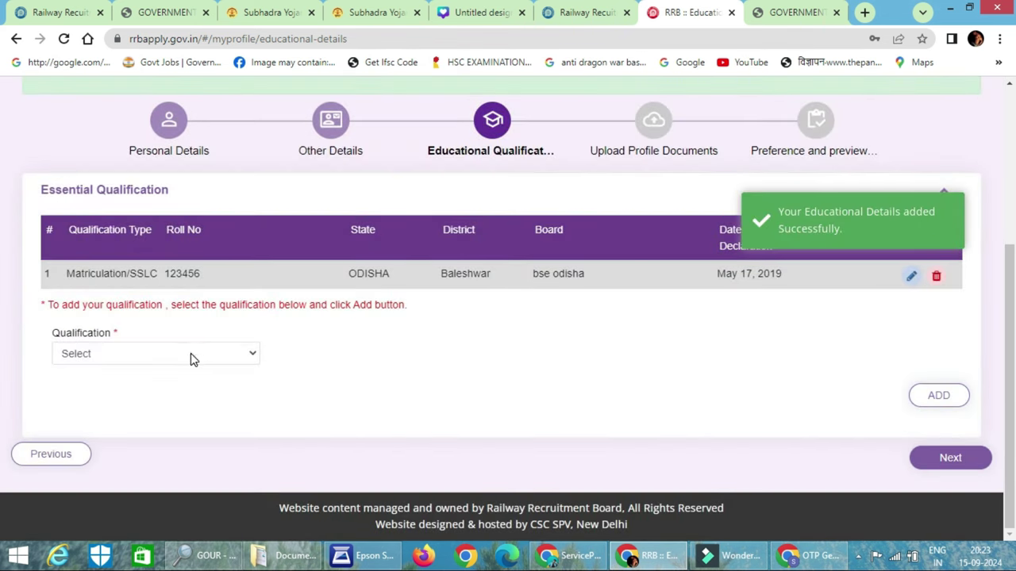
{"action": "left_click", "coordinate": [181, 358]}
Start a 10+2 Science qualification row in ODISHA, Baleshwar district, with board bseodisha
{"action": "left_click", "coordinate": [142, 118]}
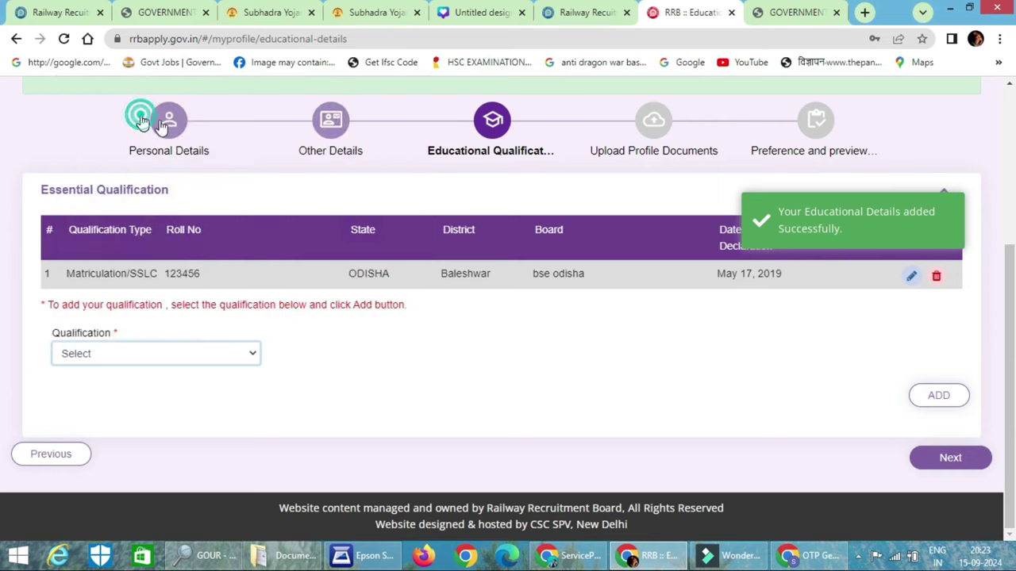
{"action": "left_click", "coordinate": [389, 354]}
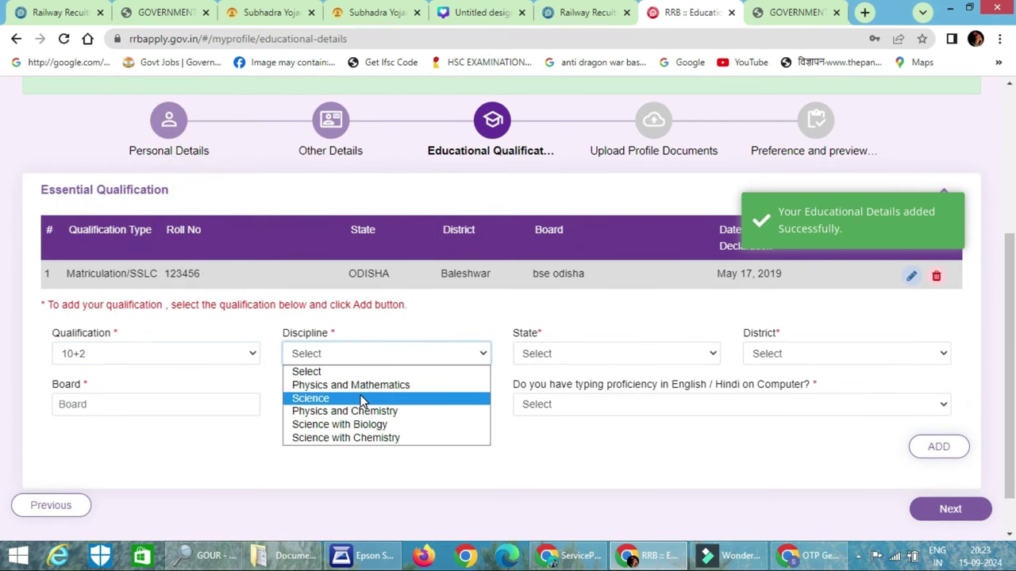
{"action": "left_click", "coordinate": [361, 398]}
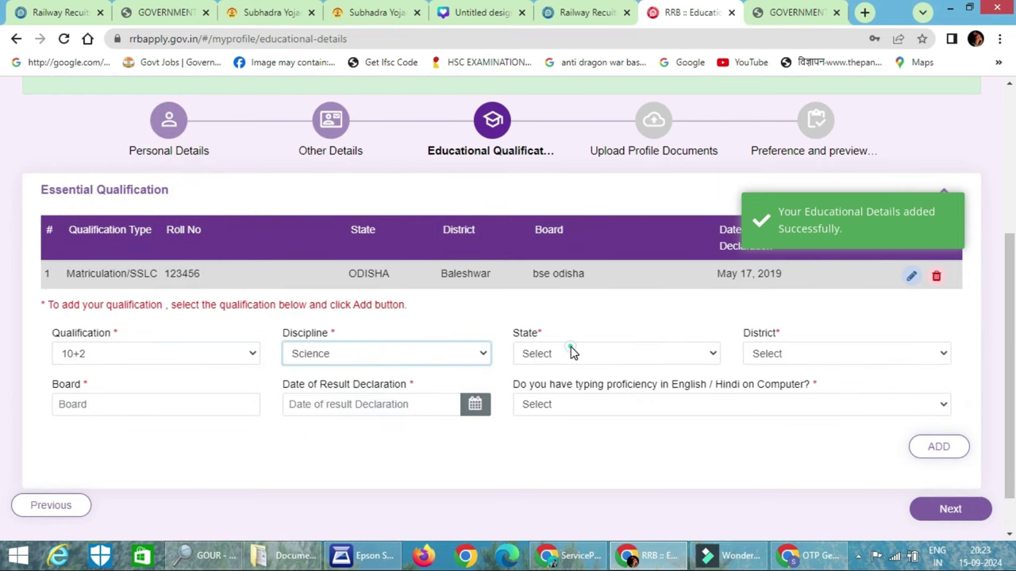
{"action": "left_click", "coordinate": [573, 353]}
{"action": "scroll", "coordinate": [611, 159], "scroll_direction": "down", "scroll_amount": 4}
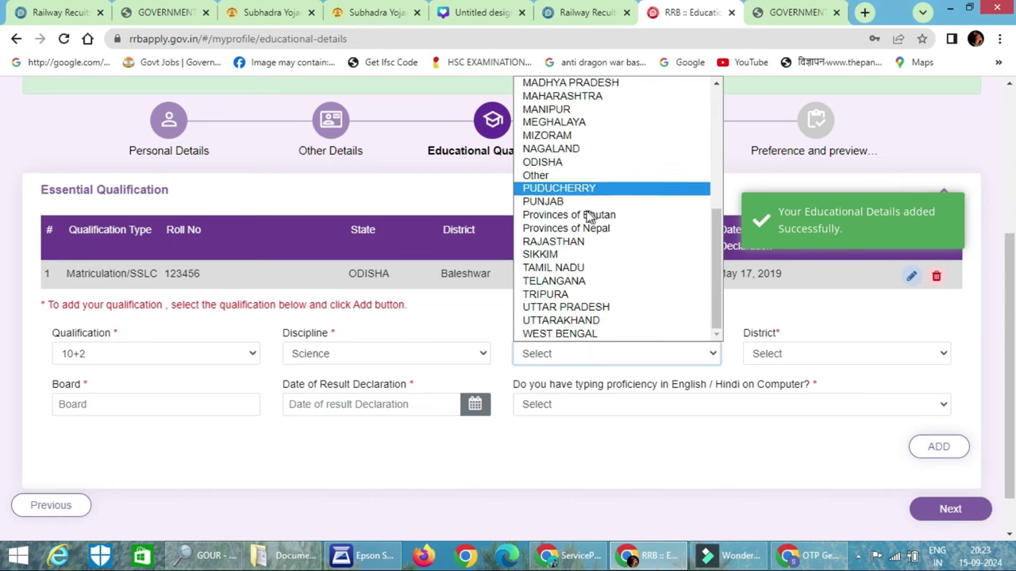
{"action": "left_click", "coordinate": [567, 164]}
{"action": "left_click", "coordinate": [782, 356]}
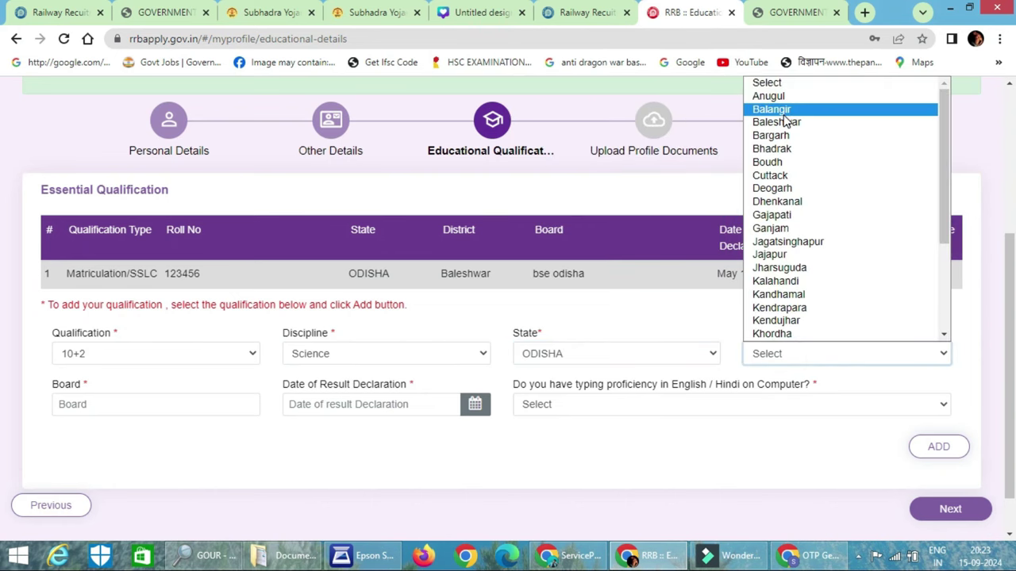
{"action": "left_click", "coordinate": [782, 123]}
{"action": "left_click", "coordinate": [129, 401]}
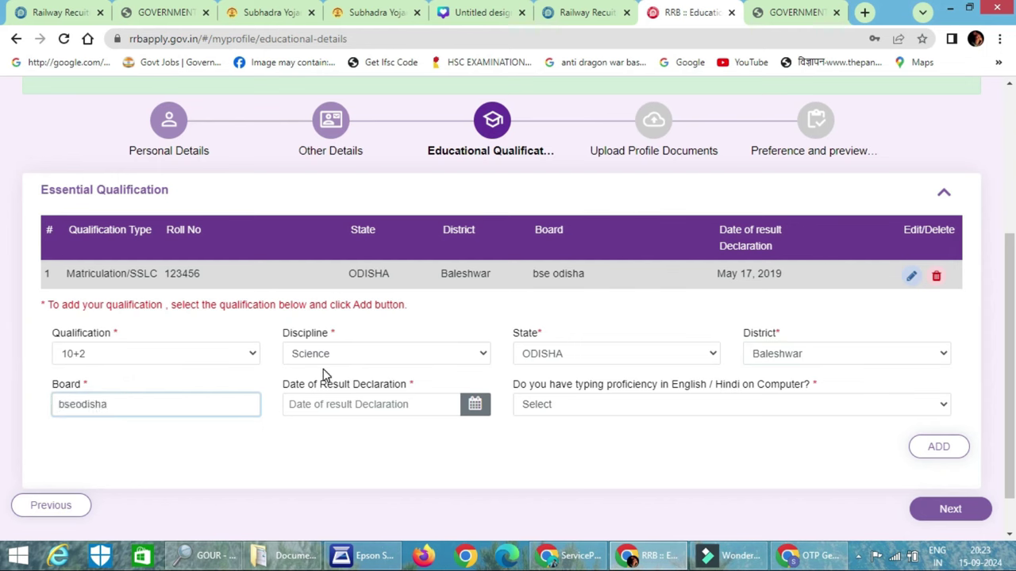
Set the result date to 17/05/2024, typing proficiency Yes, and add the 10+2 row
{"action": "left_click", "coordinate": [367, 404]}
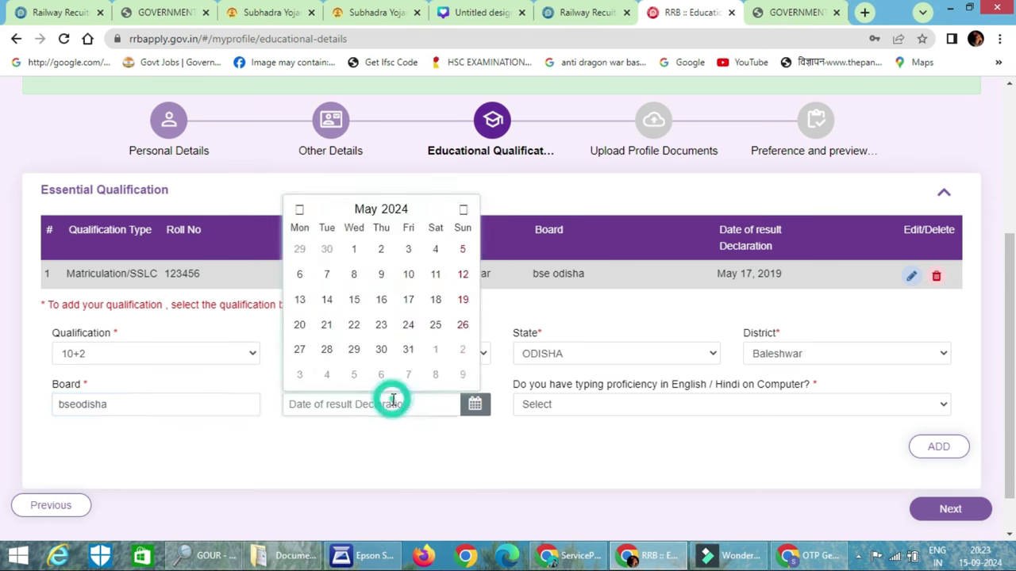
{"action": "left_click", "coordinate": [374, 213]}
{"action": "left_click", "coordinate": [380, 280]}
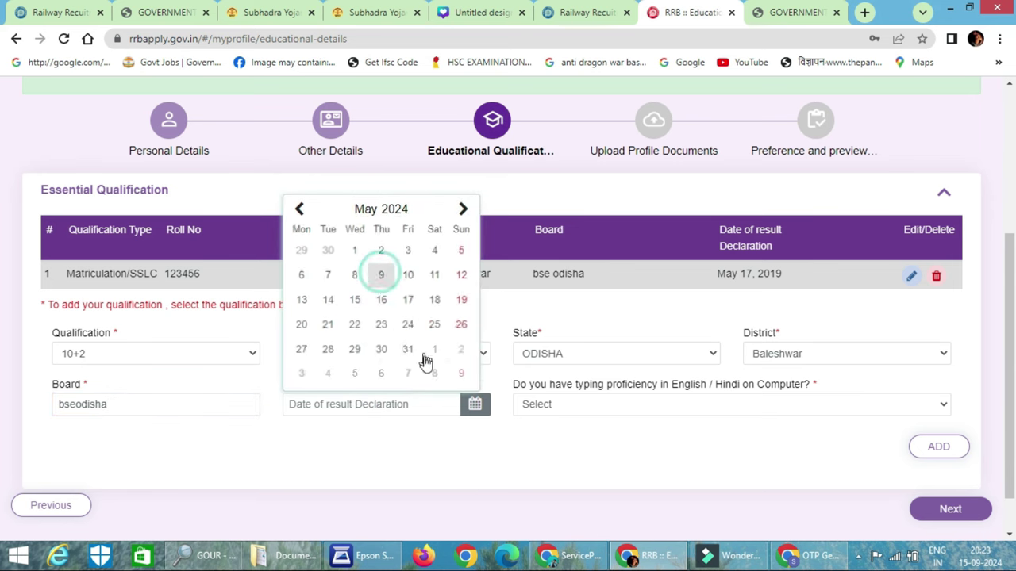
{"action": "left_click", "coordinate": [408, 298]}
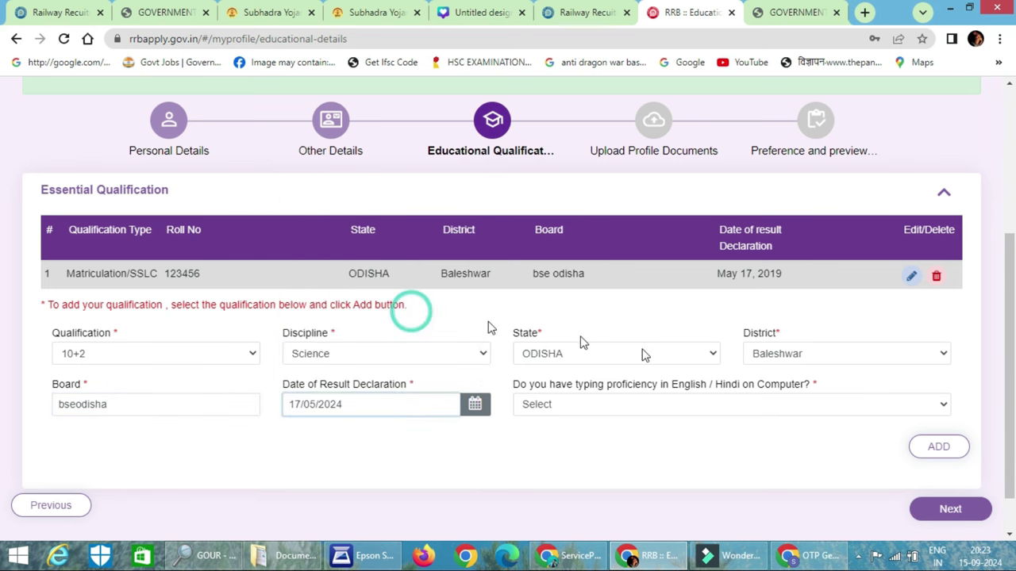
{"action": "left_click", "coordinate": [679, 410]}
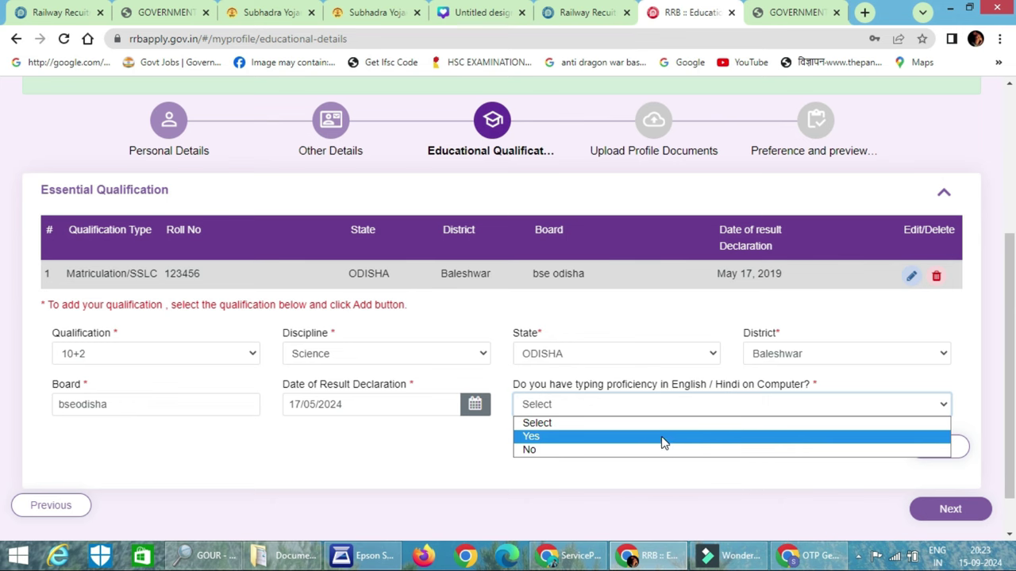
{"action": "left_click", "coordinate": [662, 439]}
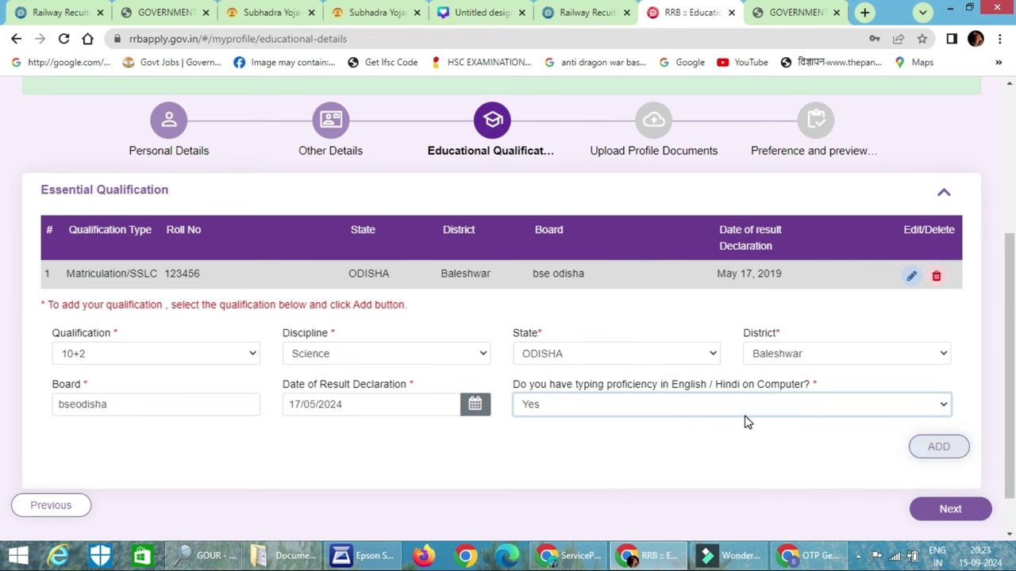
{"action": "left_click", "coordinate": [940, 447]}
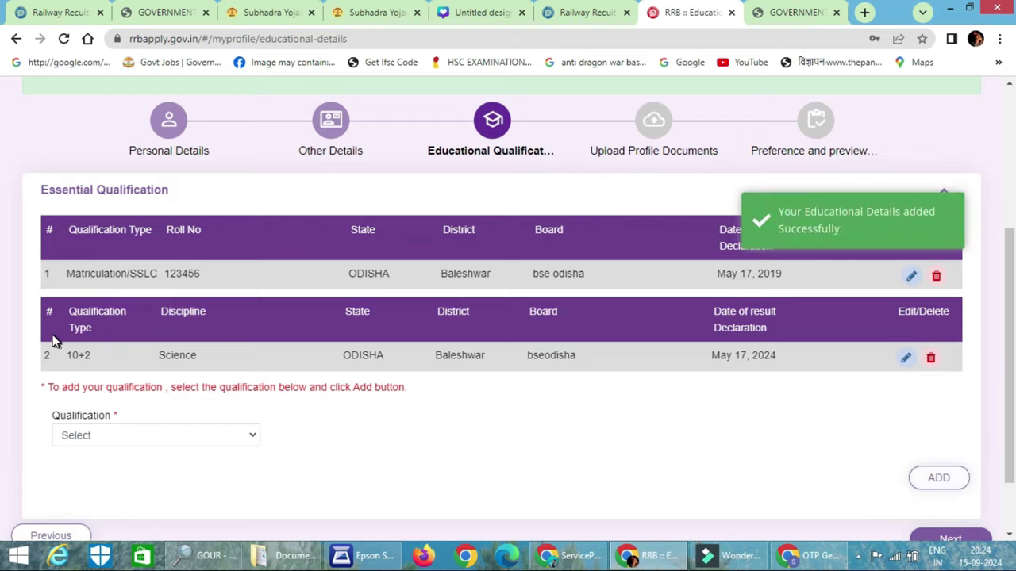
{"action": "scroll", "coordinate": [95, 357], "scroll_direction": "down", "scroll_amount": 1}
Start a Bachelor degree row with arts sub-stream, state ODISHA and district Baleshwar
{"action": "left_click", "coordinate": [138, 355]}
{"action": "left_click", "coordinate": [124, 385]}
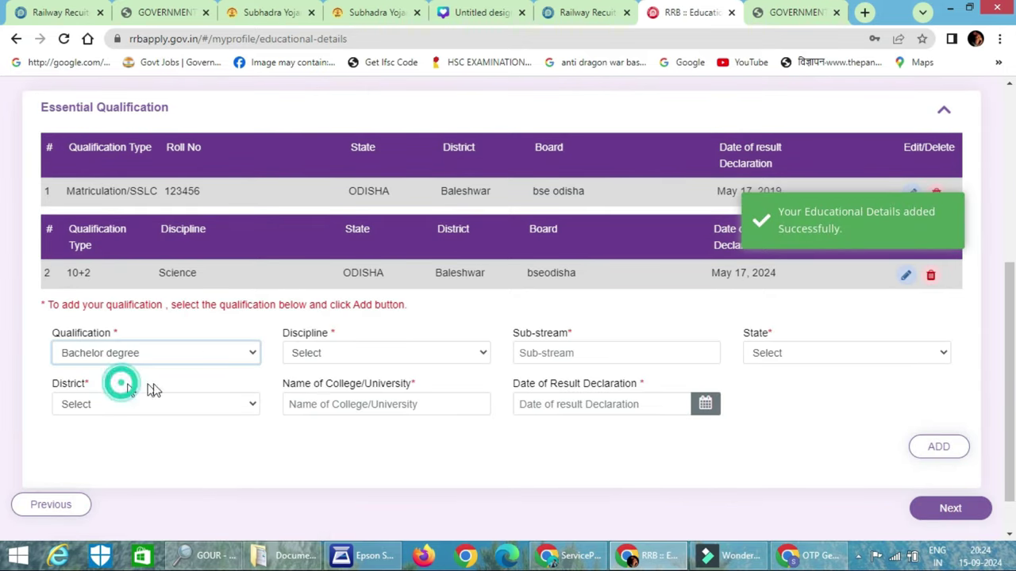
{"action": "left_click", "coordinate": [360, 356]}
{"action": "left_click", "coordinate": [338, 386]}
{"action": "left_click", "coordinate": [615, 356]}
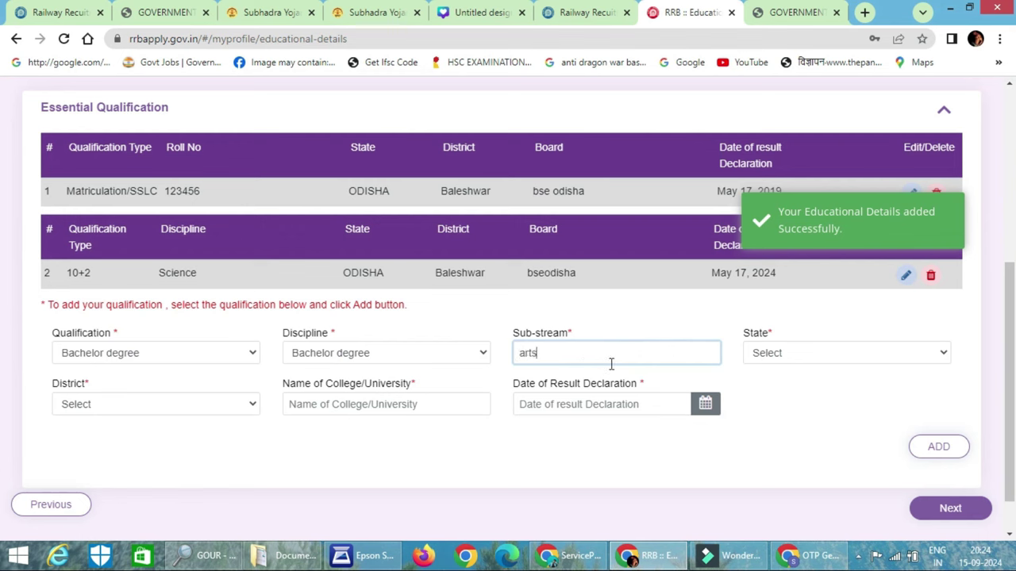
{"action": "key", "text": "Tab"}
{"action": "left_click", "coordinate": [821, 359]}
{"action": "scroll", "coordinate": [818, 211], "scroll_direction": "down", "scroll_amount": 4}
{"action": "left_click", "coordinate": [789, 163]}
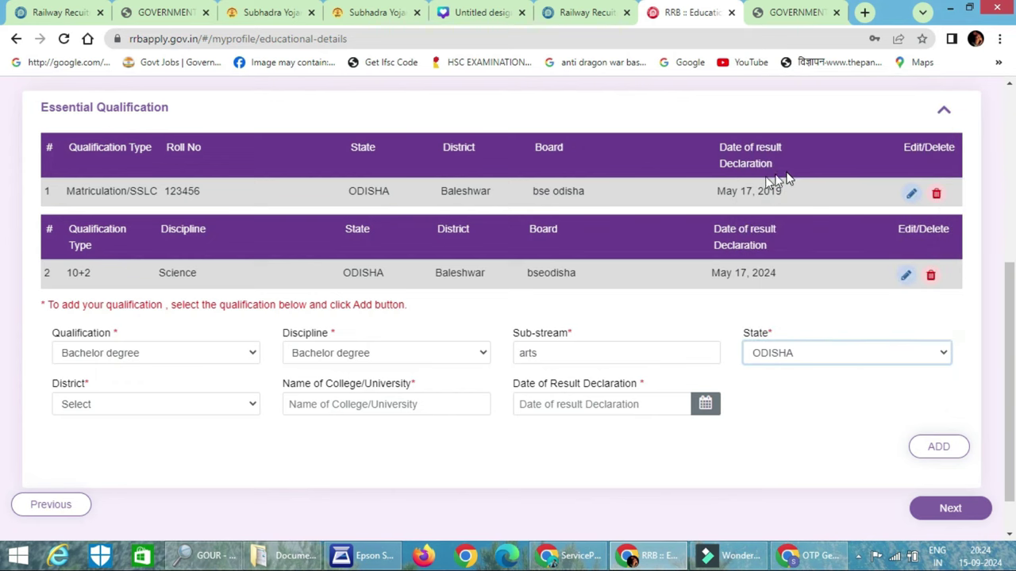
{"action": "left_click", "coordinate": [95, 401]}
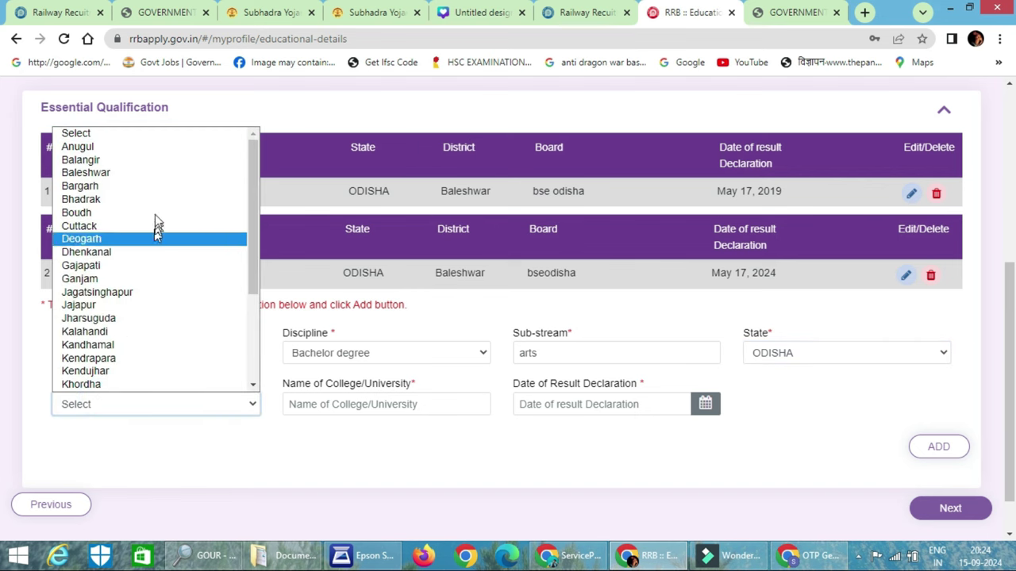
{"action": "left_click", "coordinate": [152, 173]}
Enter college 'fm uneversity', result date 13/05/2022, and add the Bachelor degree as row 3
{"action": "left_click", "coordinate": [341, 404]}
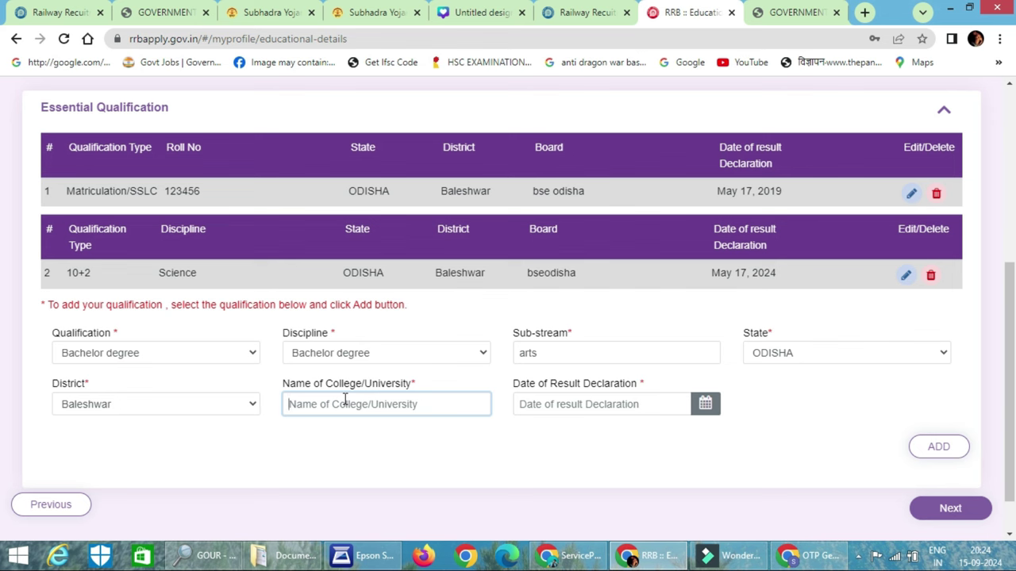
{"action": "type", "text": "fm uneversity"}
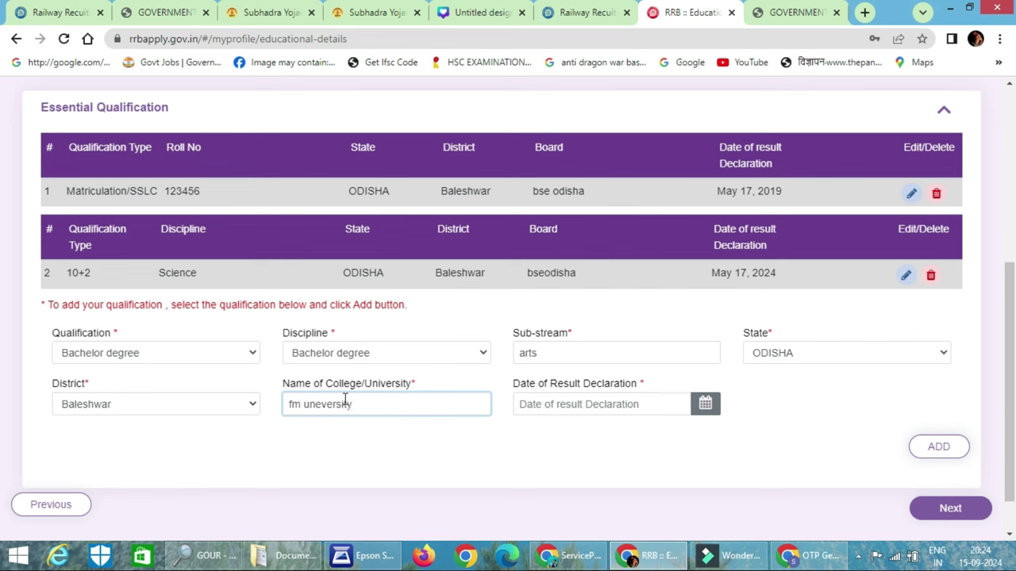
{"action": "key", "text": "Tab"}
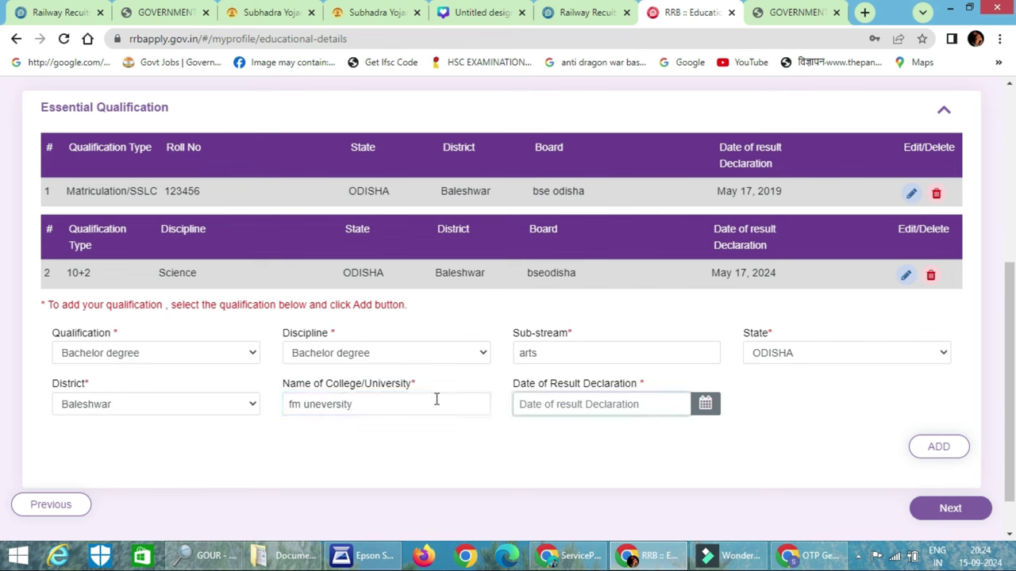
{"action": "left_click", "coordinate": [644, 406]}
{"action": "left_click", "coordinate": [626, 207]}
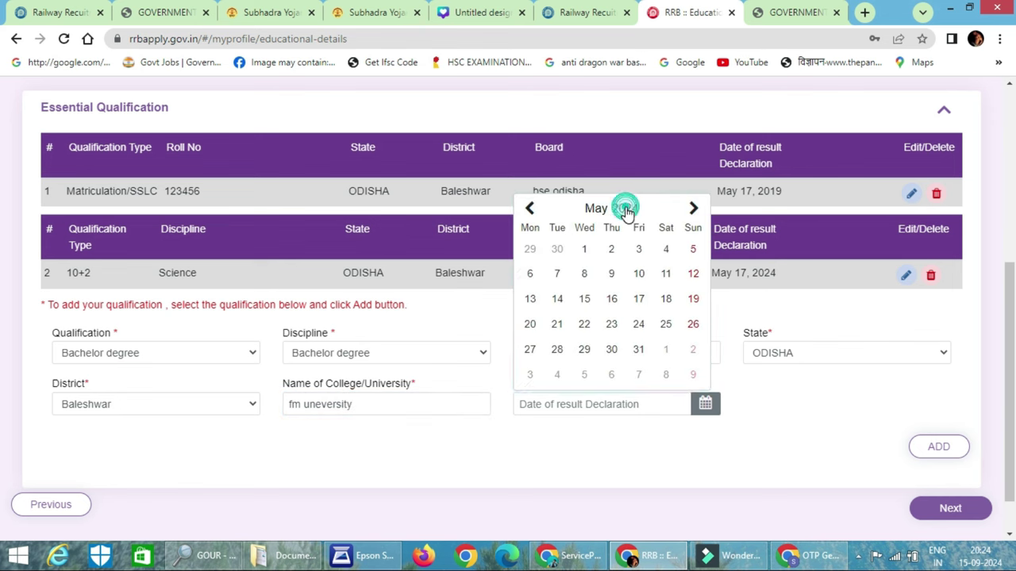
{"action": "left_click", "coordinate": [548, 313]}
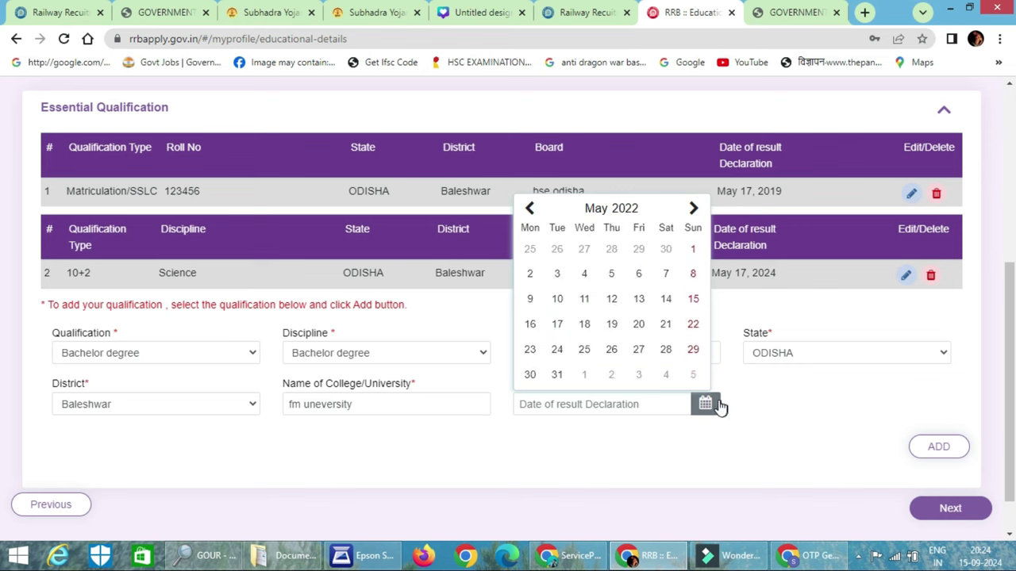
{"action": "left_click", "coordinate": [639, 300]}
{"action": "left_click", "coordinate": [953, 447]}
{"action": "scroll", "coordinate": [661, 394], "scroll_direction": "down", "scroll_amount": 1}
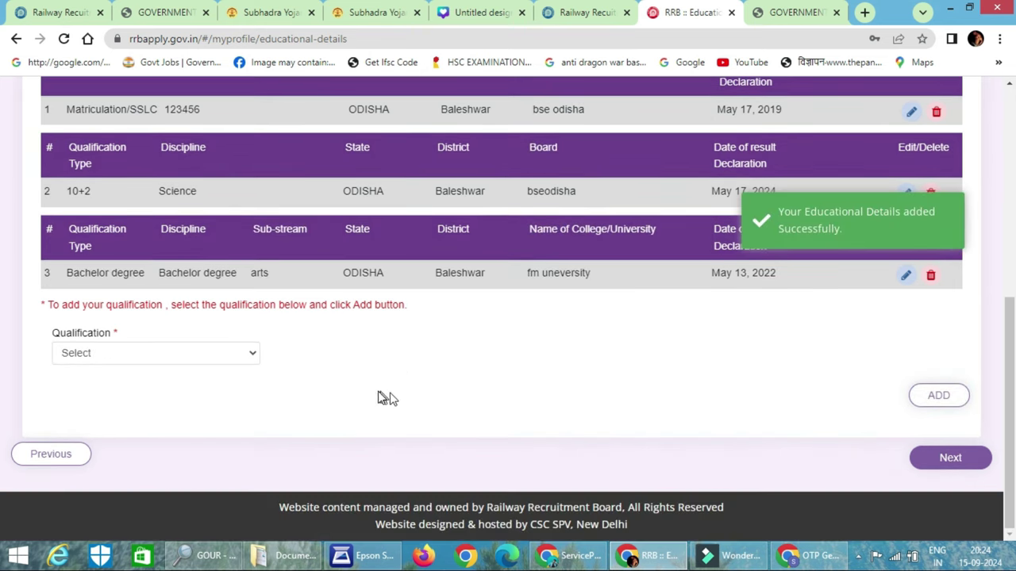
{"action": "left_click", "coordinate": [177, 362]}
{"action": "left_click", "coordinate": [387, 375]}
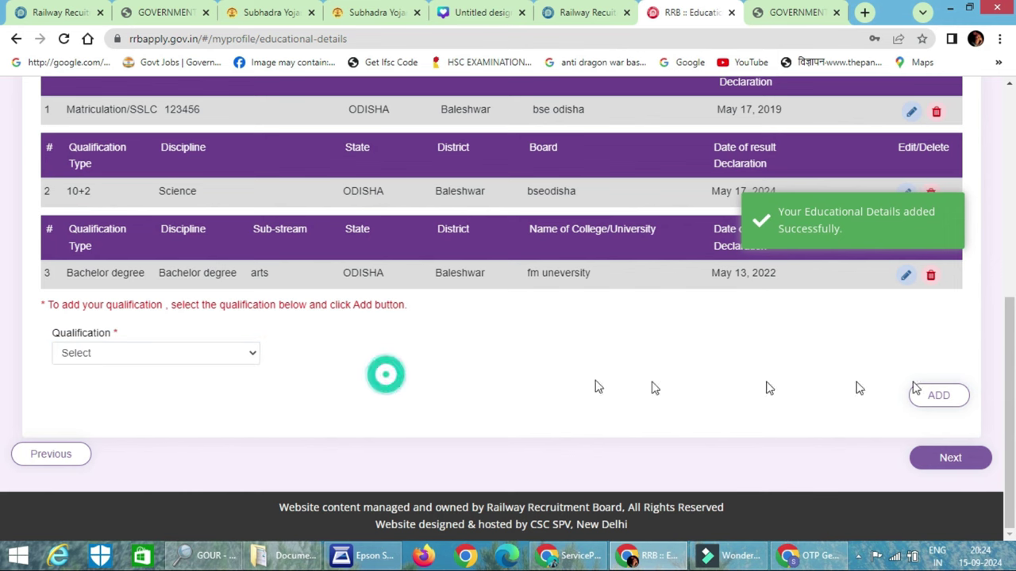
Move to the Upload Profile Documents step and review the photo size and background requirements
{"action": "left_click", "coordinate": [950, 458]}
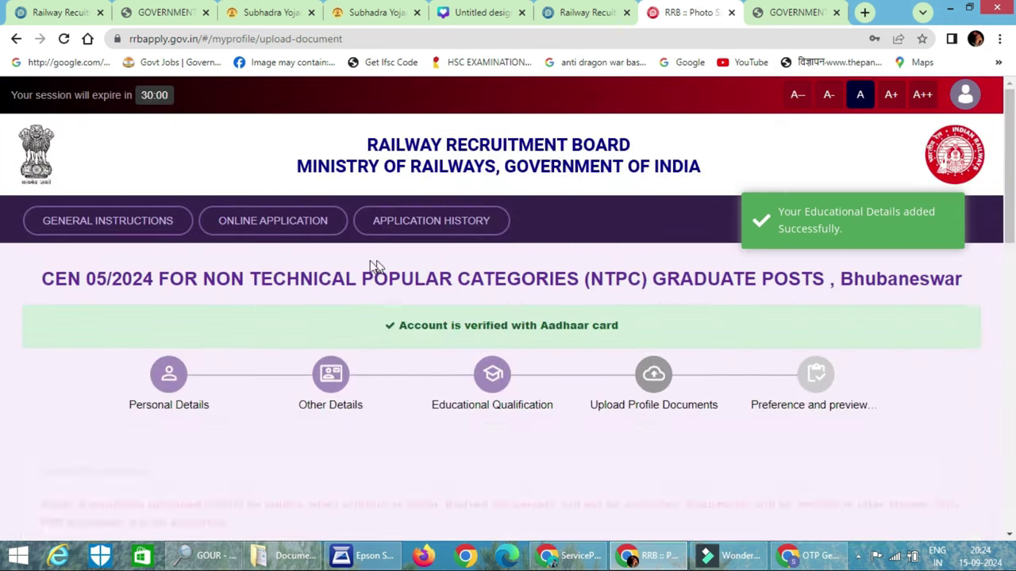
{"action": "scroll", "coordinate": [363, 279], "scroll_direction": "down", "scroll_amount": 5}
{"action": "scroll", "coordinate": [363, 283], "scroll_direction": "down", "scroll_amount": 4}
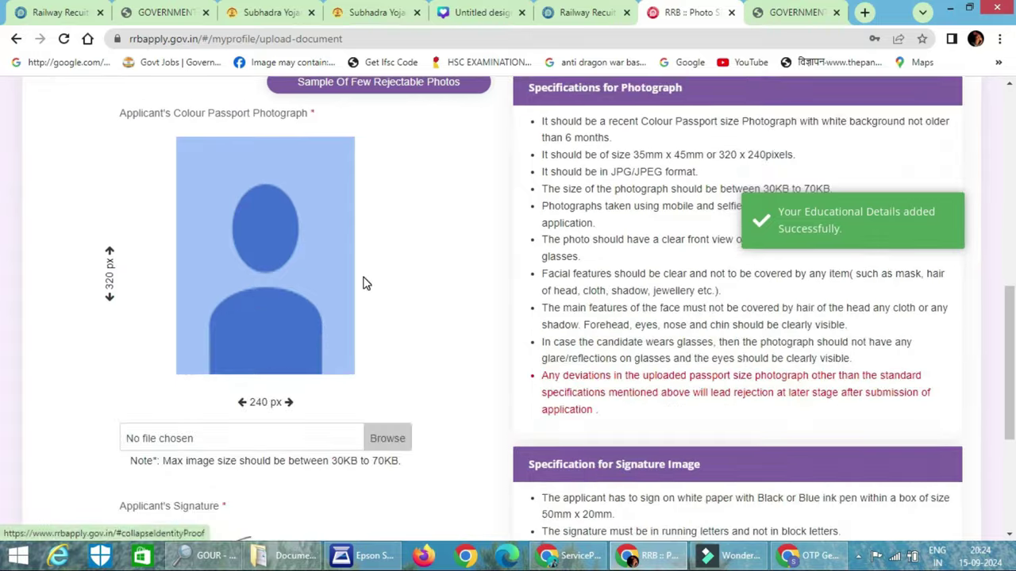
{"action": "scroll", "coordinate": [624, 195], "scroll_direction": "up", "scroll_amount": 1}
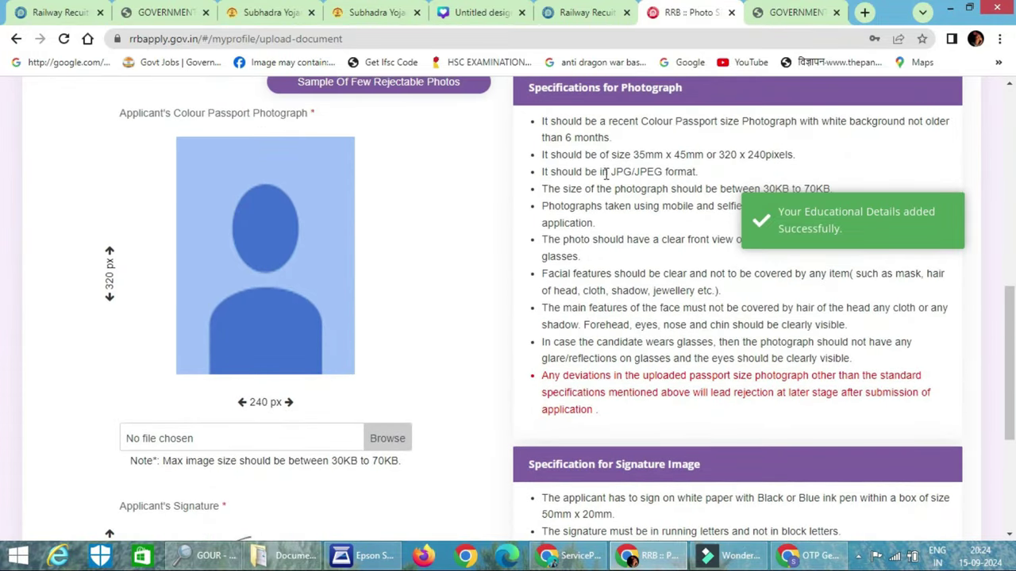
{"action": "left_click_drag", "start_coordinate": [719, 126], "coordinate": [948, 135]}
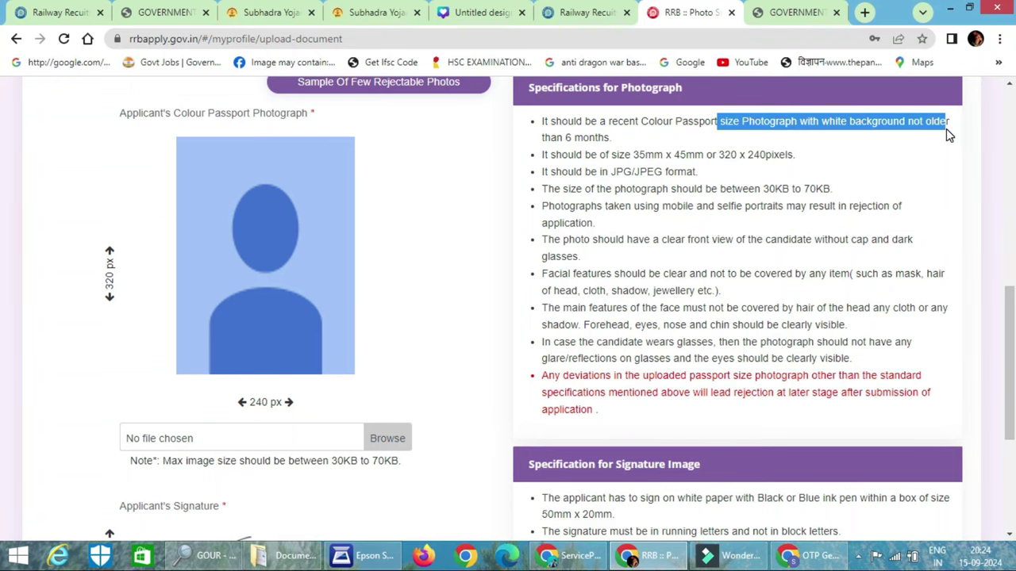
{"action": "left_click", "coordinate": [288, 486]}
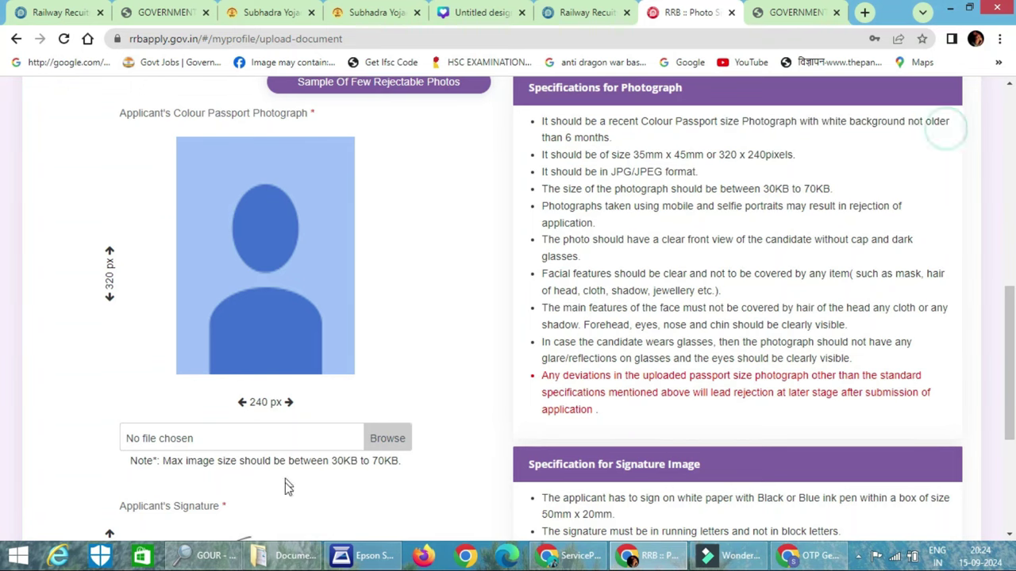
Attach SEPHALI0009.jpg as the passport photograph and confirm its crop
{"action": "left_click", "coordinate": [400, 434]}
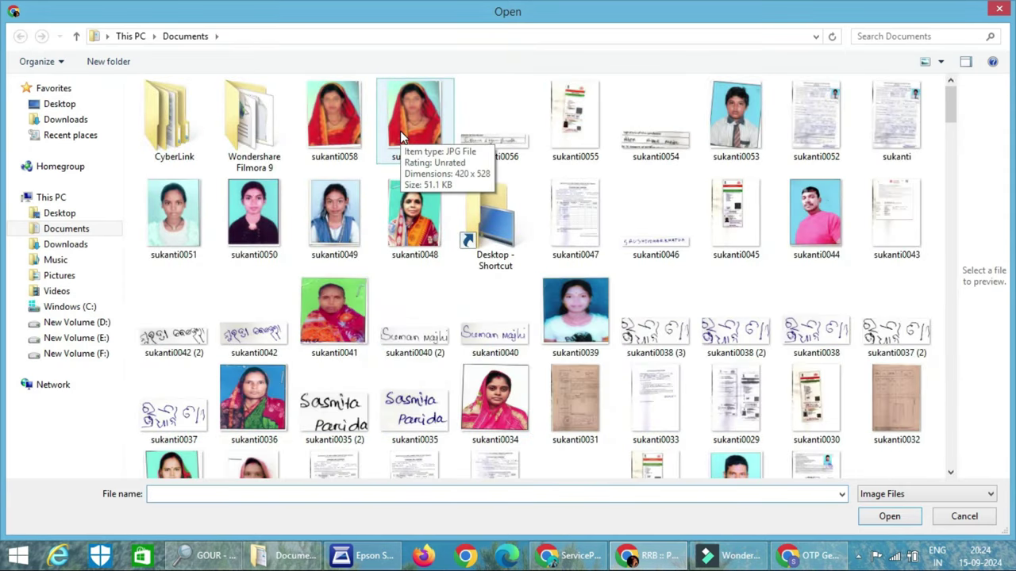
{"action": "double_click", "coordinate": [495, 397]}
{"action": "left_click", "coordinate": [385, 442]}
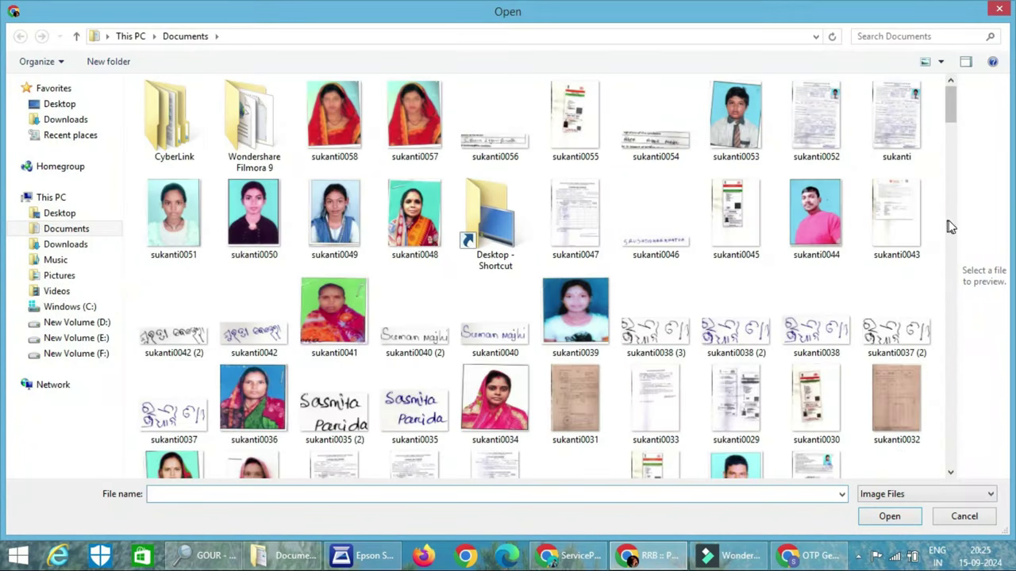
{"action": "scroll", "coordinate": [950, 226], "scroll_direction": "down", "scroll_amount": 3}
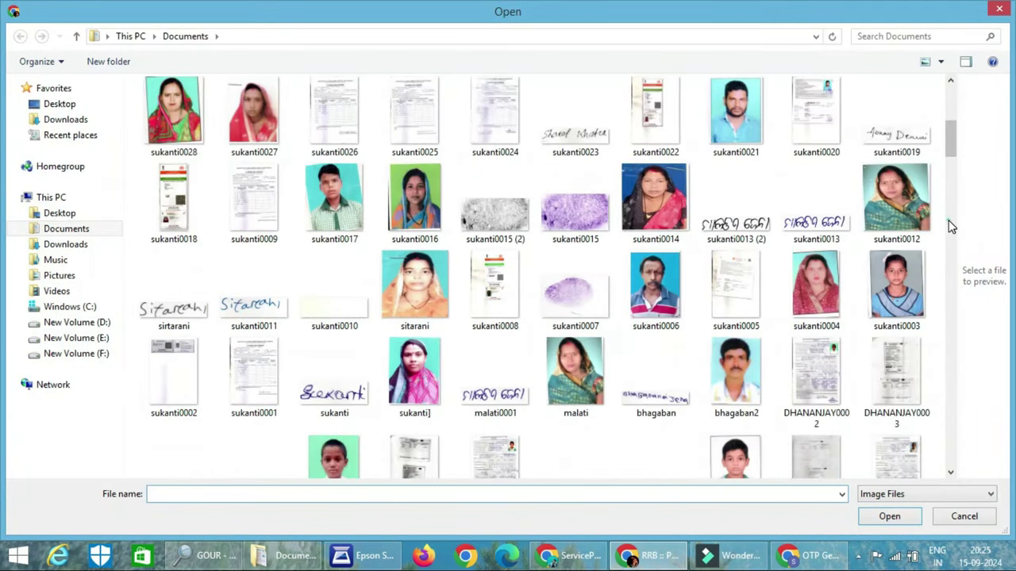
{"action": "scroll", "coordinate": [950, 226], "scroll_direction": "down", "scroll_amount": 5}
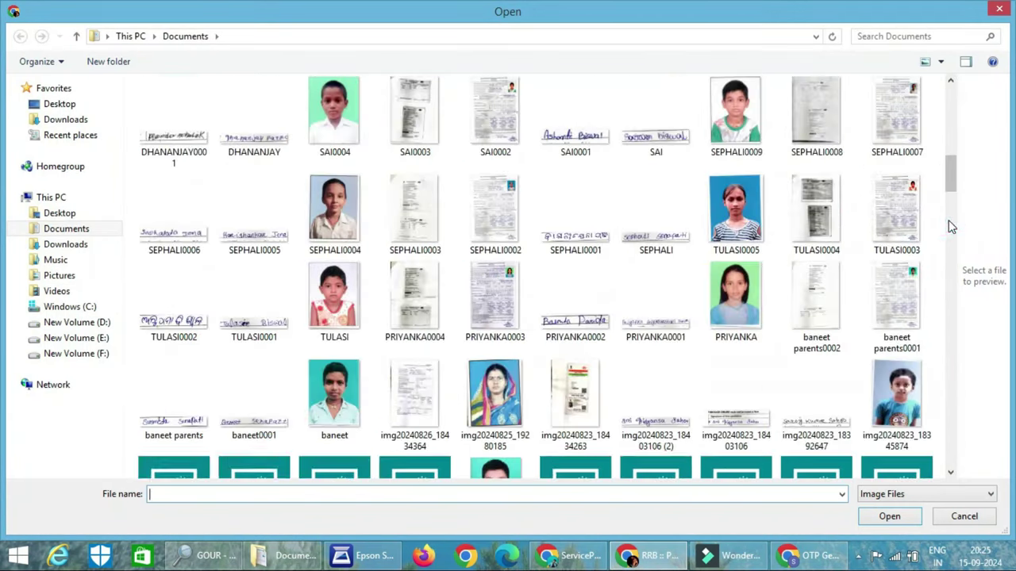
{"action": "left_click", "coordinate": [729, 106]}
{"action": "left_click", "coordinate": [889, 517]}
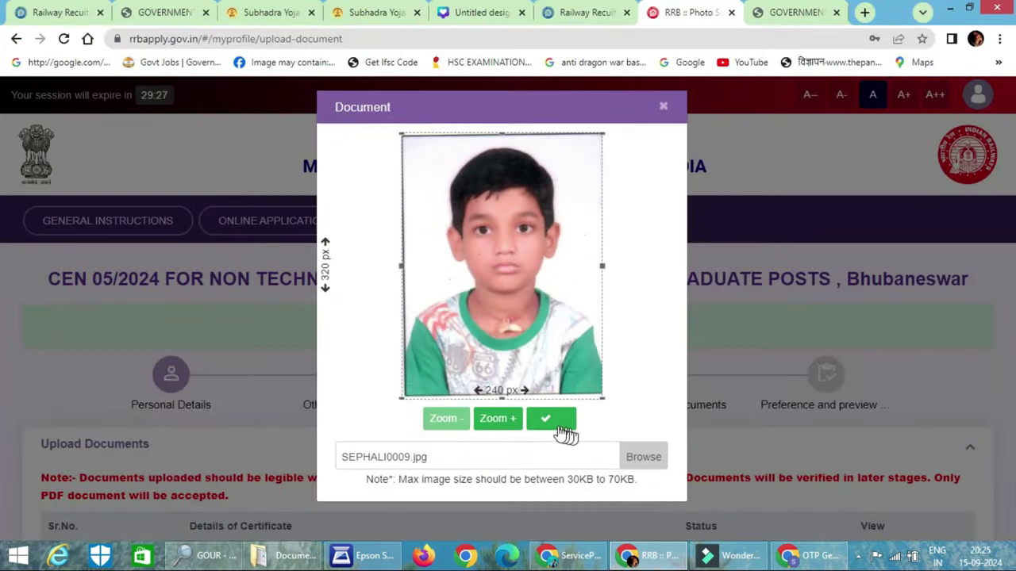
{"action": "left_click", "coordinate": [541, 425]}
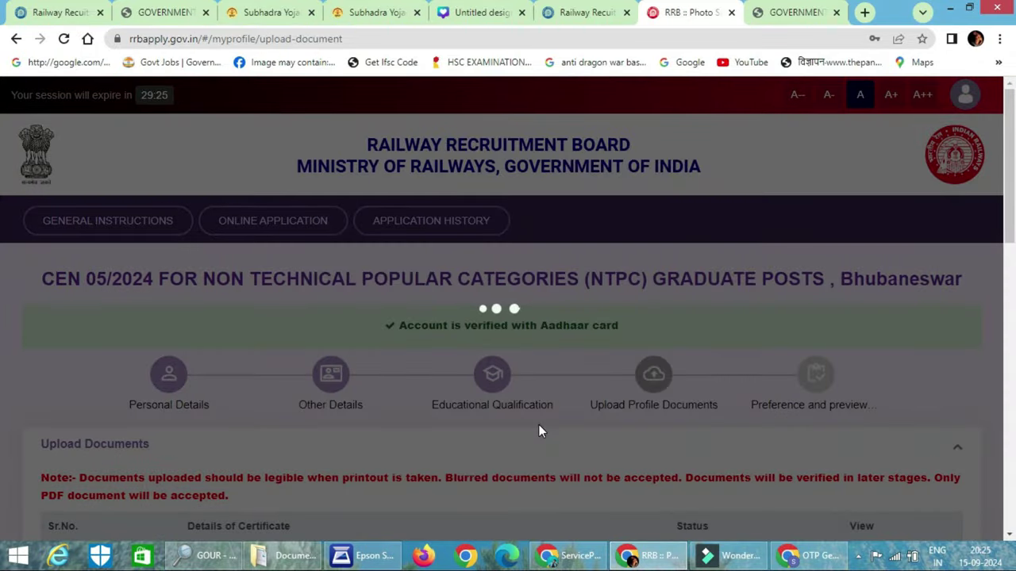
{"action": "scroll", "coordinate": [569, 373], "scroll_direction": "down", "scroll_amount": 2}
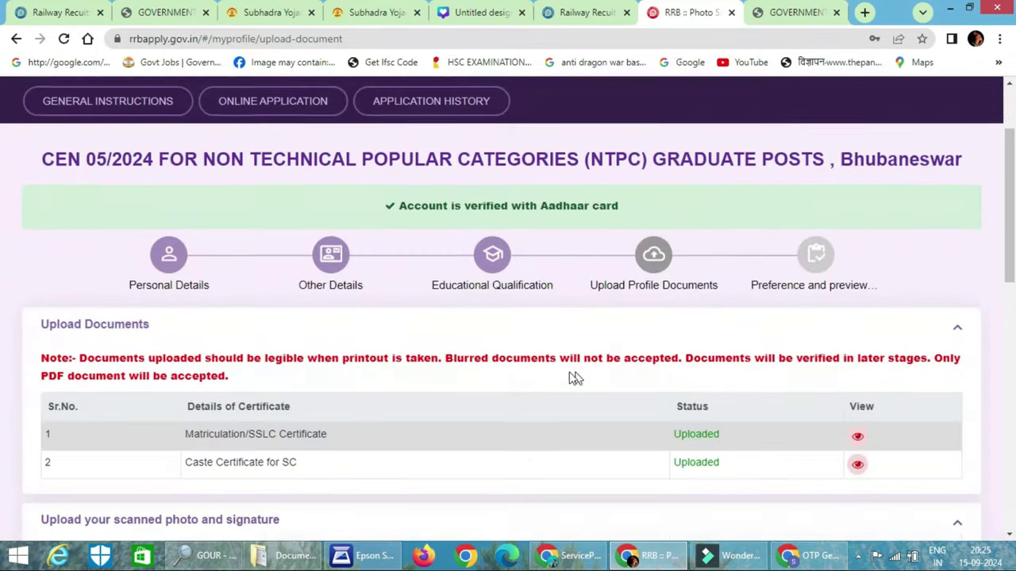
{"action": "scroll", "coordinate": [521, 374], "scroll_direction": "down", "scroll_amount": 9}
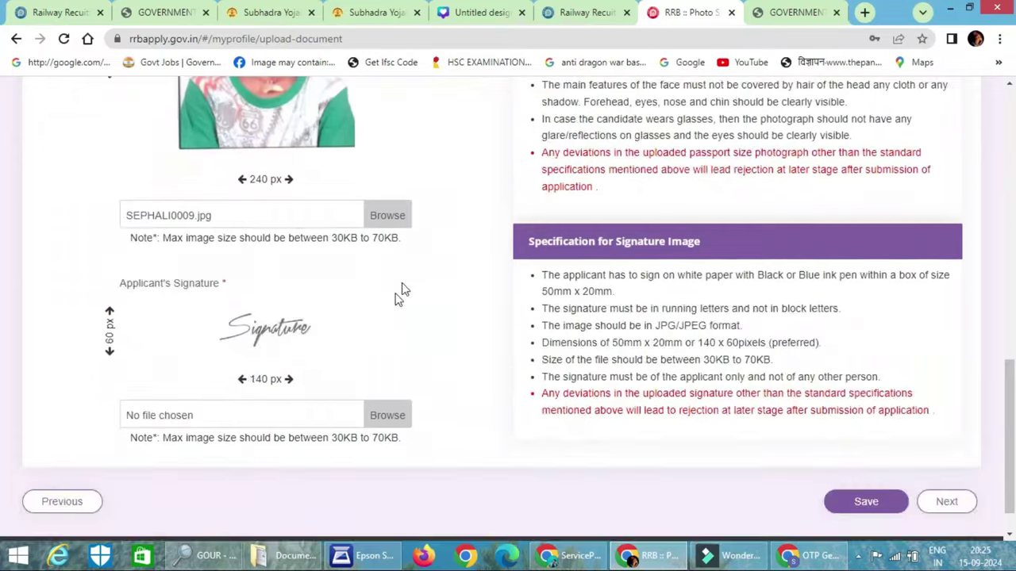
{"action": "scroll", "coordinate": [373, 318], "scroll_direction": "down", "scroll_amount": 1}
Upload sukanti0038 (2).jpg as the signature and confirm the crop
{"action": "left_click", "coordinate": [397, 370]}
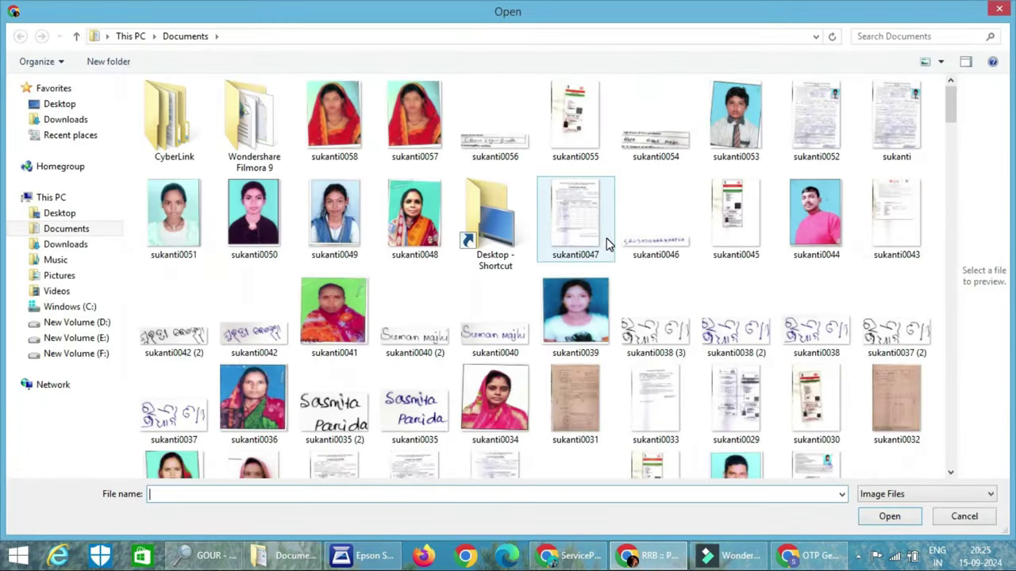
{"action": "left_click", "coordinate": [760, 325]}
{"action": "left_click", "coordinate": [893, 517]}
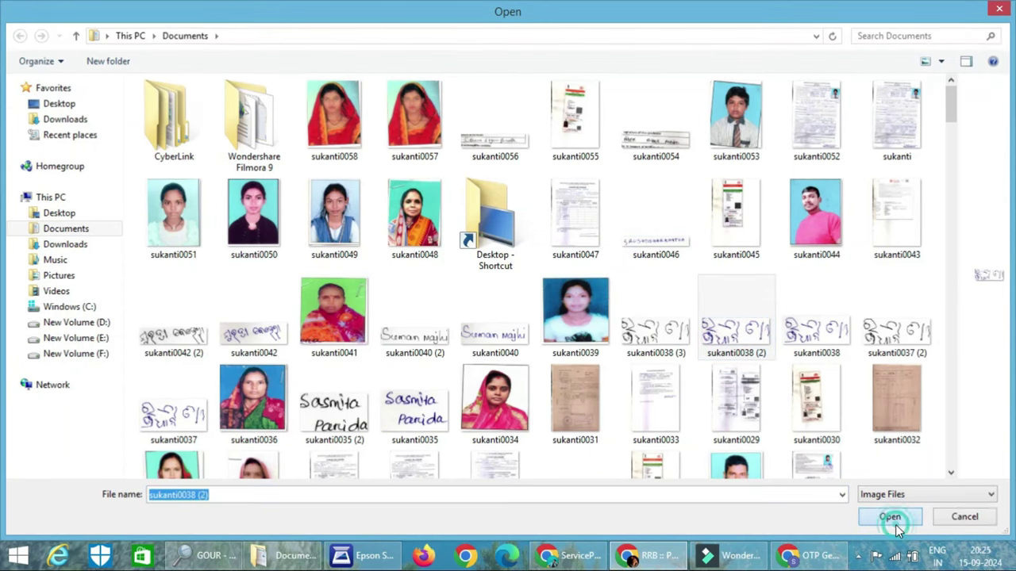
{"action": "left_click", "coordinate": [546, 238]}
Save the photo and signature and continue to the Preference and preview step
{"action": "scroll", "coordinate": [472, 328], "scroll_direction": "down", "scroll_amount": 4}
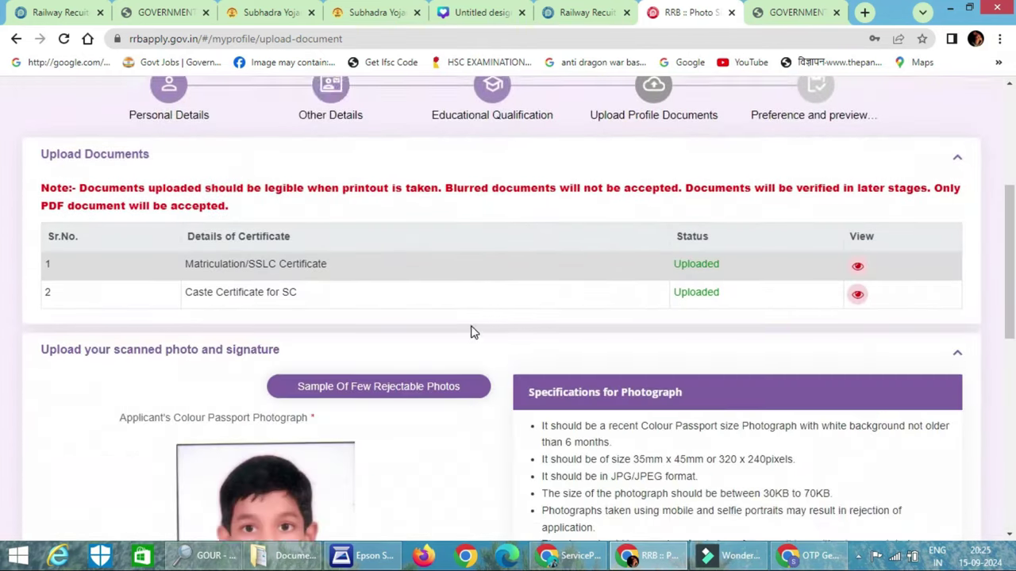
{"action": "scroll", "coordinate": [472, 332], "scroll_direction": "down", "scroll_amount": 7}
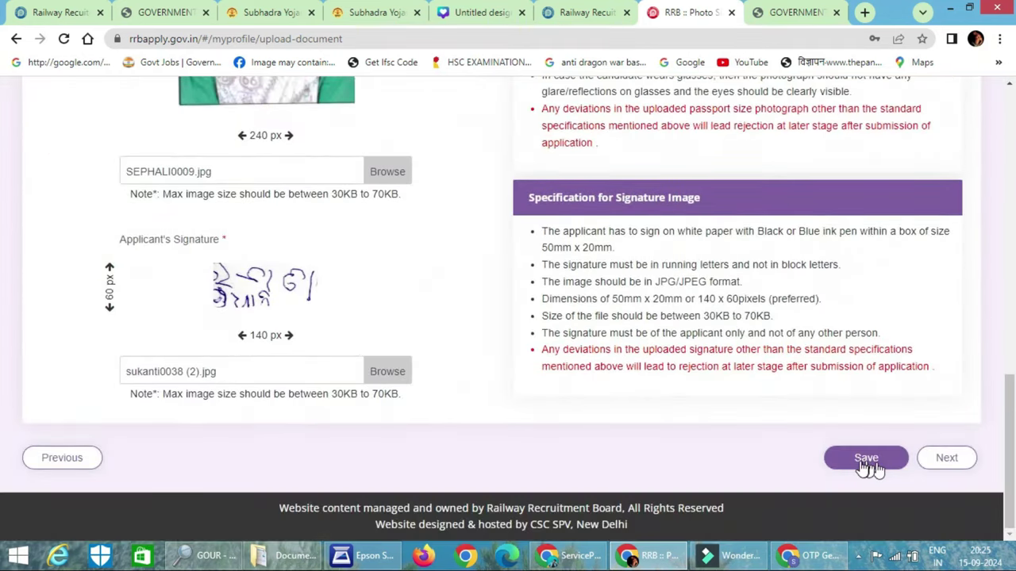
{"action": "left_click", "coordinate": [867, 460]}
{"action": "left_click", "coordinate": [935, 465]}
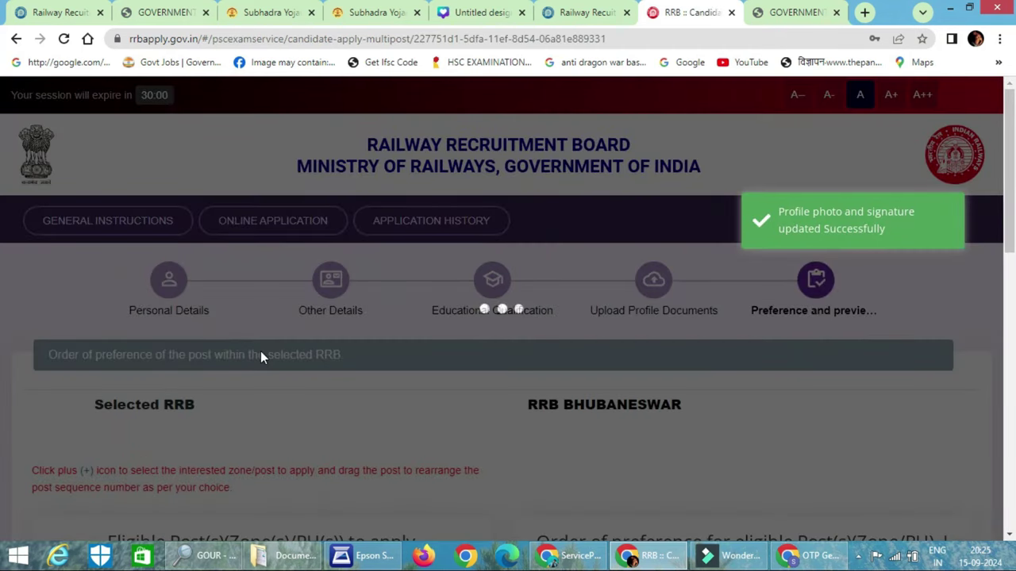
Add Senior Clerk, Chief Commercial, Junior Accounts and Goods Train Manager as preferences 1–4
{"action": "scroll", "coordinate": [260, 350], "scroll_direction": "down", "scroll_amount": 4}
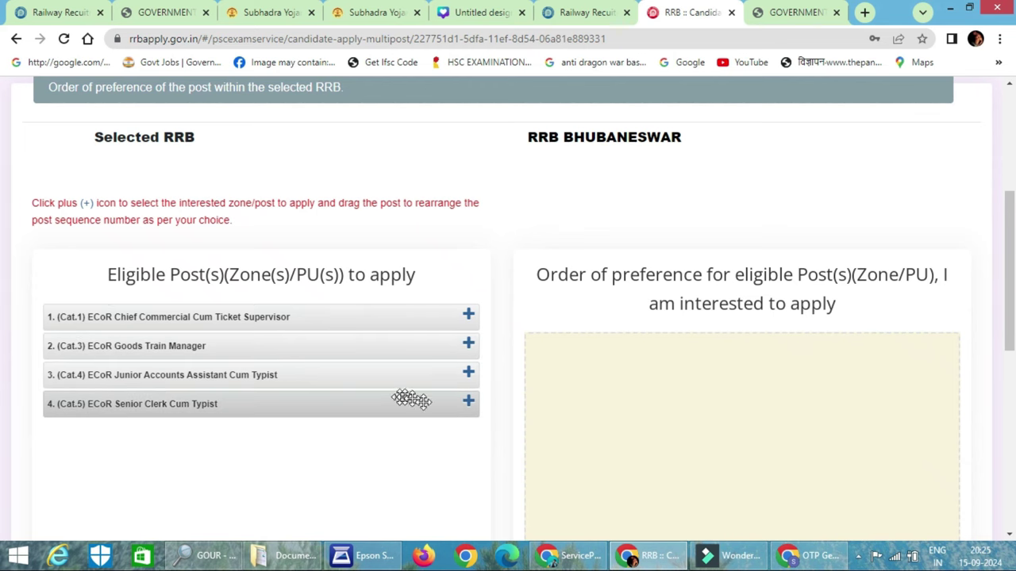
{"action": "left_click", "coordinate": [469, 403]}
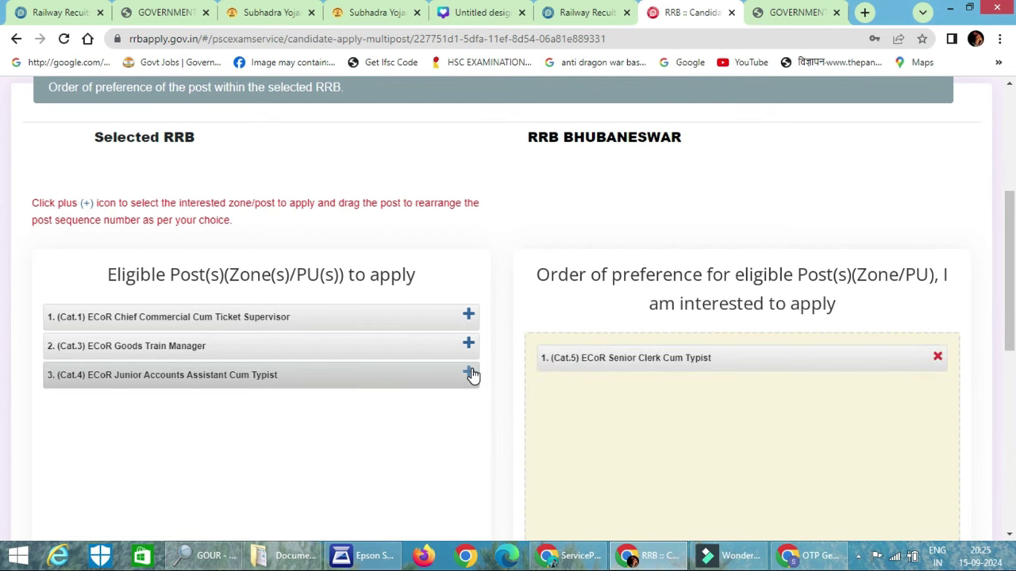
{"action": "left_click", "coordinate": [468, 317]}
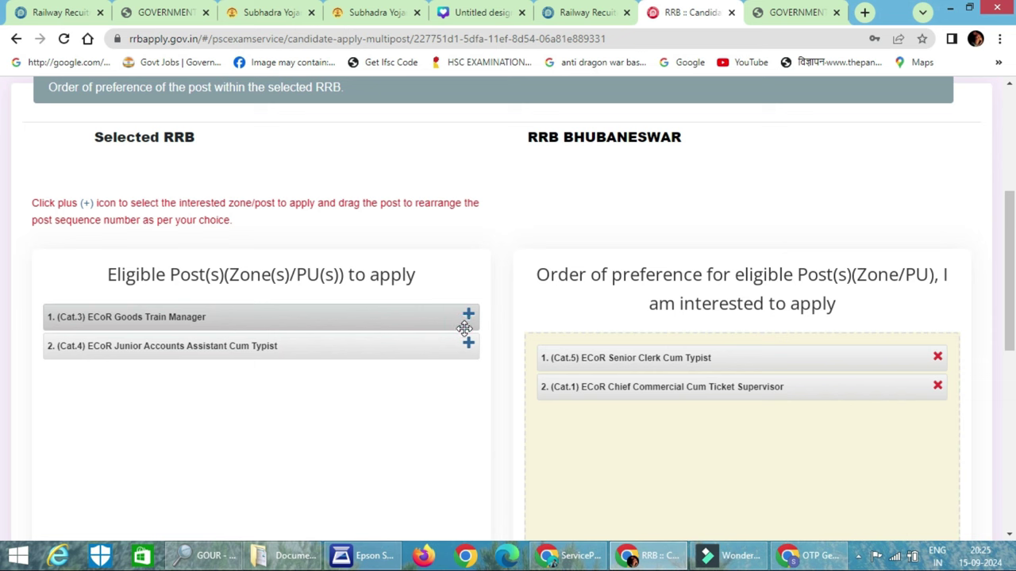
{"action": "left_click", "coordinate": [468, 343]}
{"action": "left_click", "coordinate": [468, 317]}
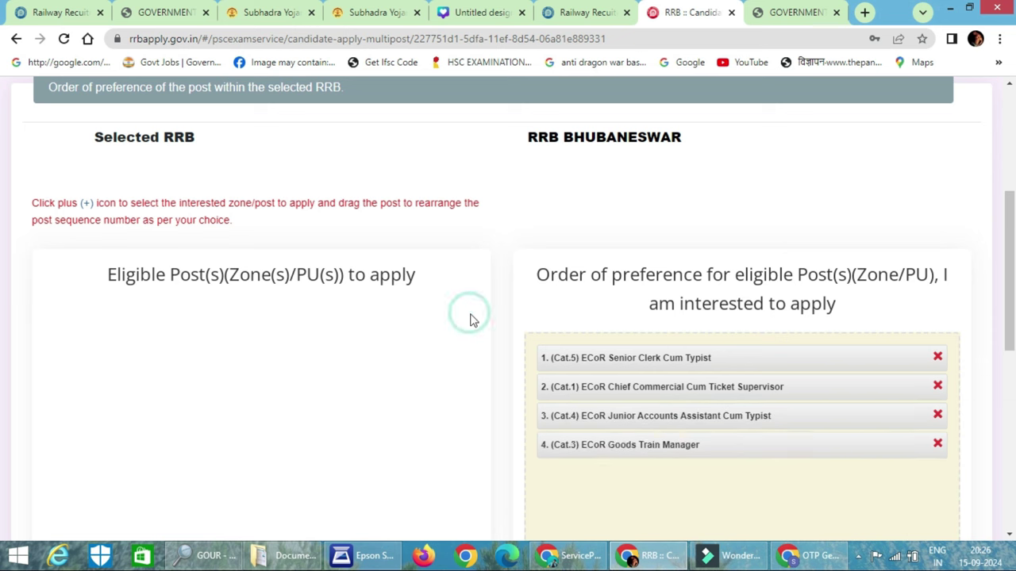
{"action": "scroll", "coordinate": [472, 317], "scroll_direction": "down", "scroll_amount": 6}
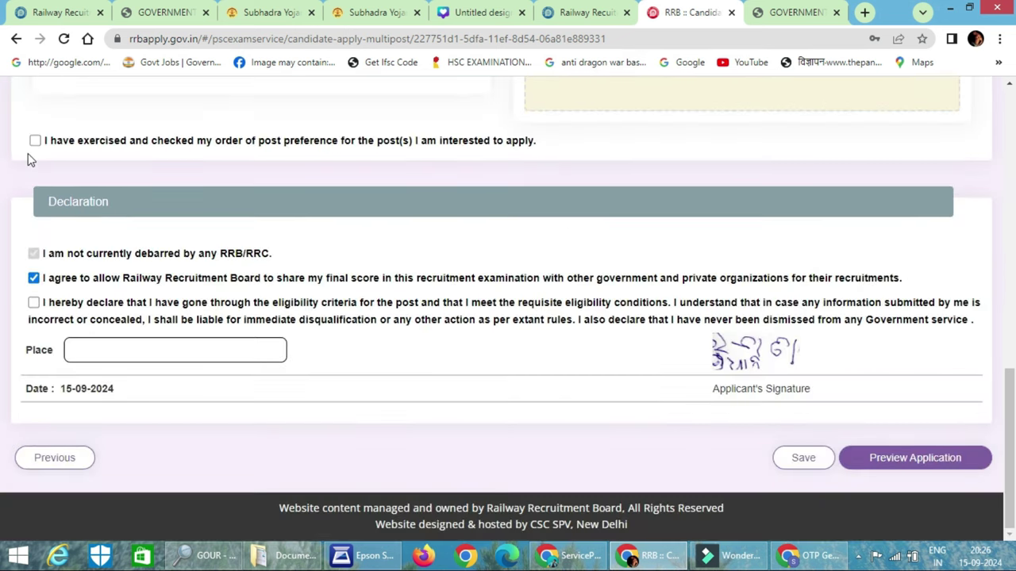
Confirm the post order, tick the no-LASIK and eligibility declarations, and enter place Balasore
{"action": "left_click", "coordinate": [35, 141]}
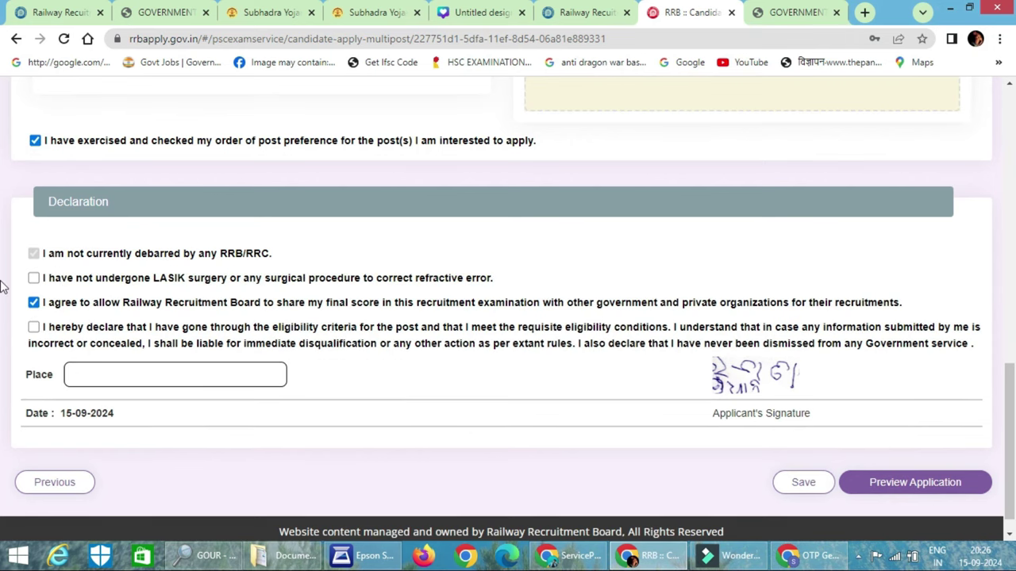
{"action": "left_click", "coordinate": [30, 280]}
{"action": "left_click", "coordinate": [34, 327]}
{"action": "left_click", "coordinate": [131, 374]}
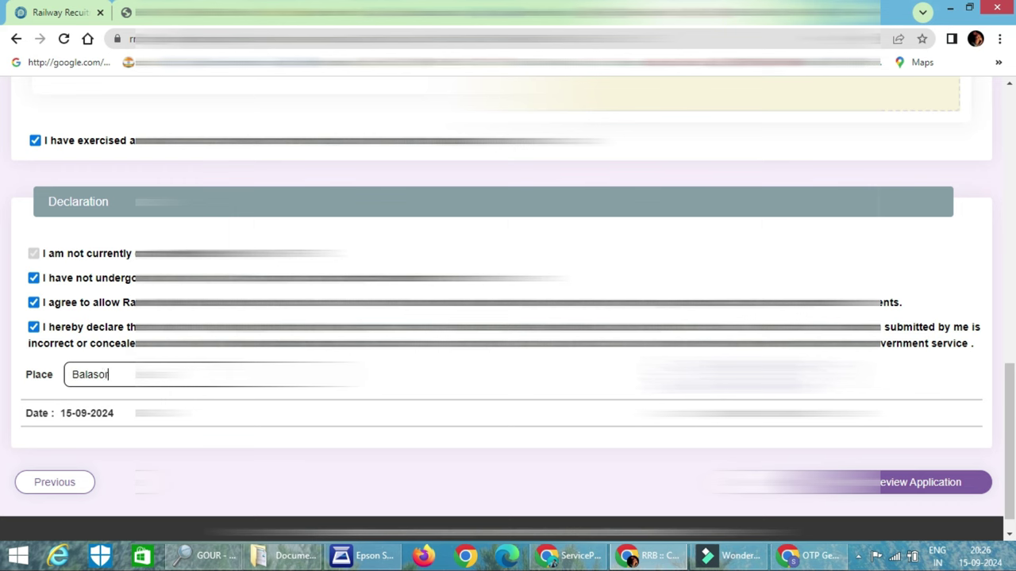
Preview the completed application and proceed to the ₹250 fee payment page
{"action": "left_click", "coordinate": [882, 494]}
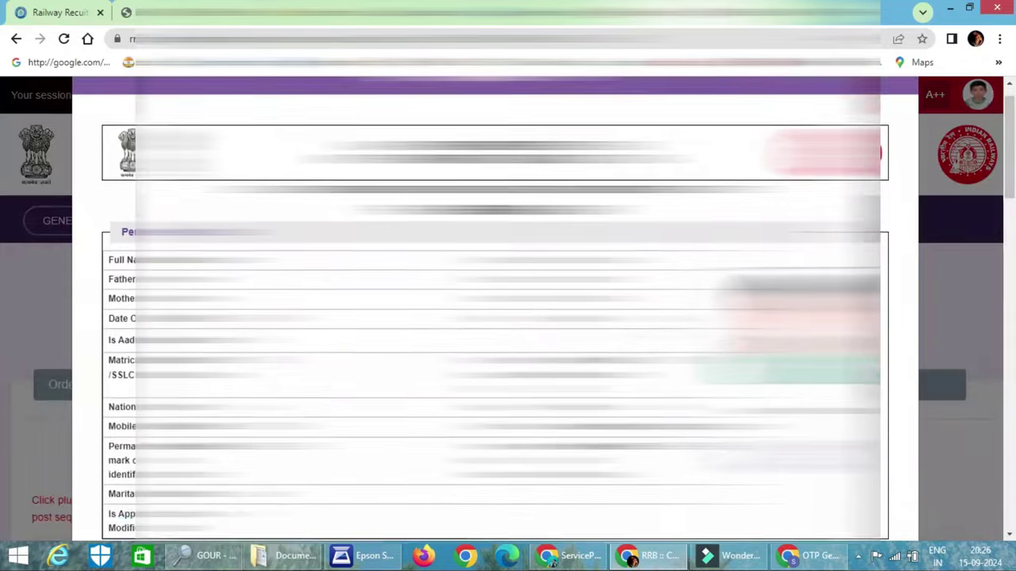
{"action": "scroll", "coordinate": [496, 318], "scroll_direction": "down", "scroll_amount": 20}
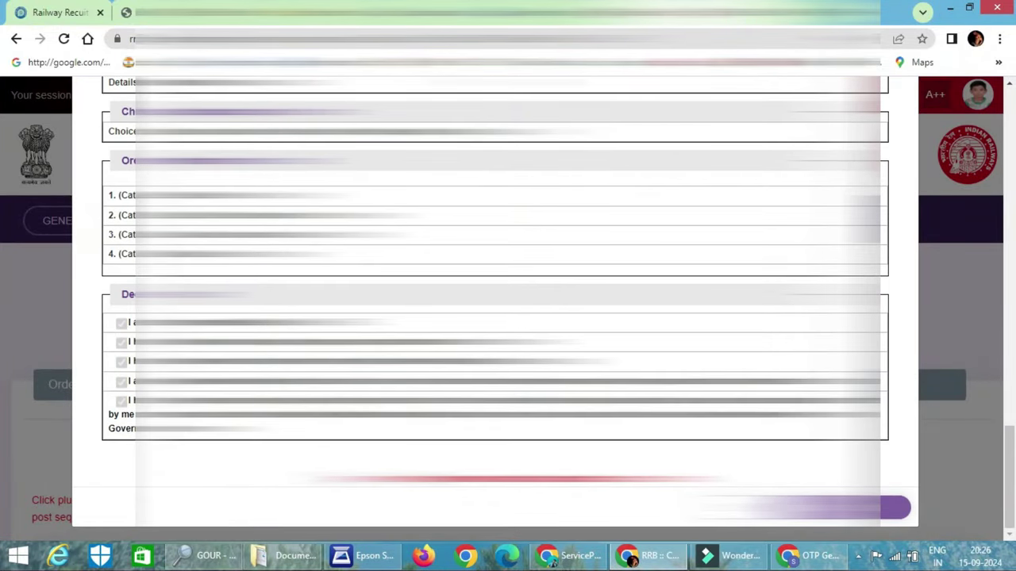
{"action": "left_click", "coordinate": [881, 507]}
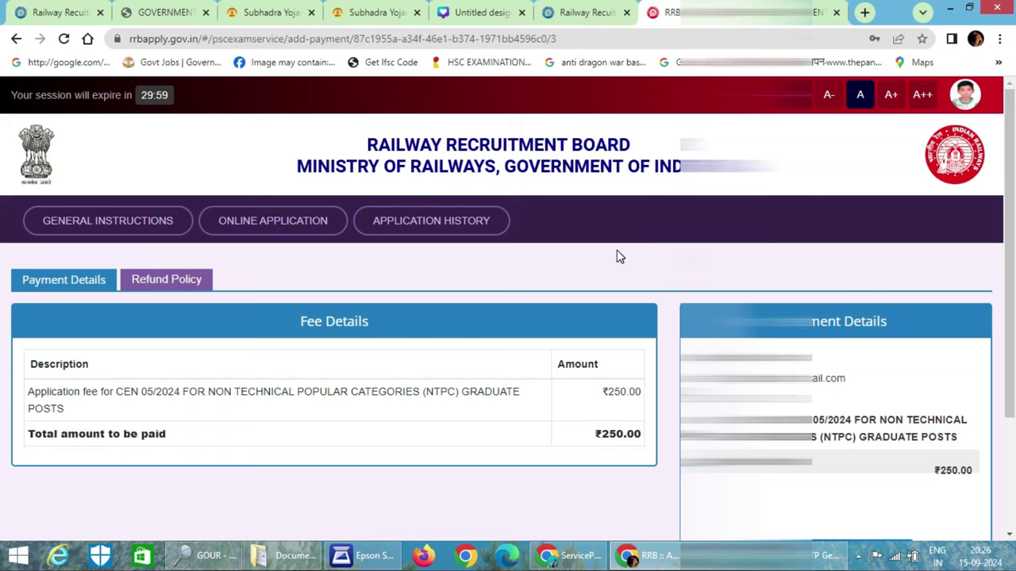
Choose Pay With RazorPay for the ₹250 CEN 05/2024 NTPC application fee
{"action": "scroll", "coordinate": [619, 255], "scroll_direction": "down", "scroll_amount": 3}
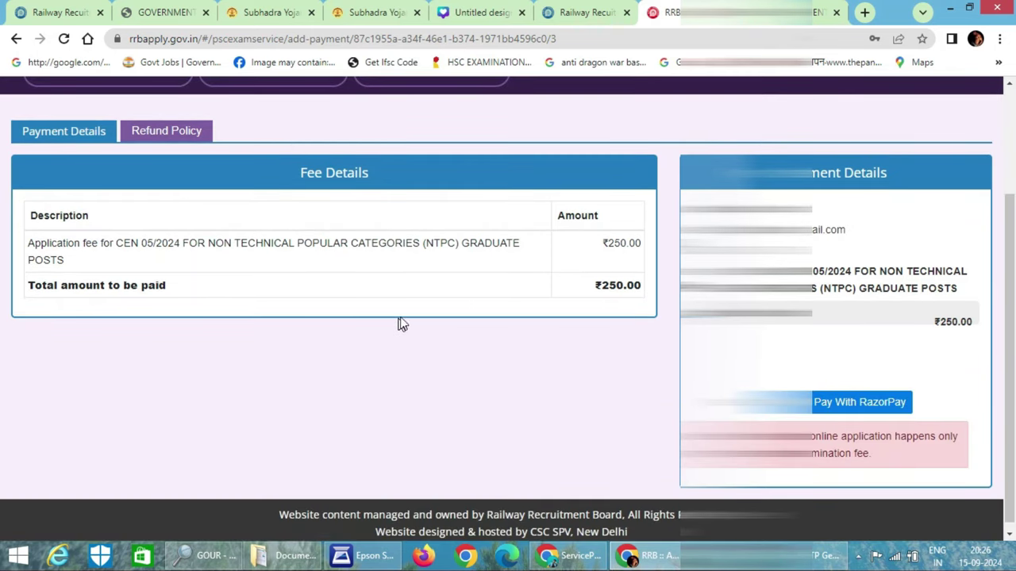
{"action": "scroll", "coordinate": [476, 310], "scroll_direction": "down", "scroll_amount": 1}
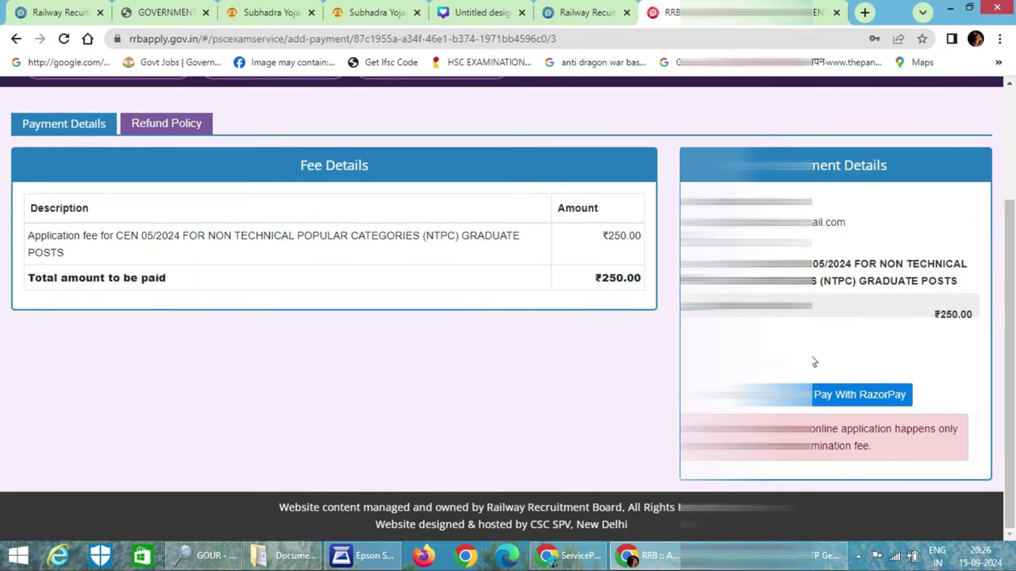
{"action": "left_click", "coordinate": [880, 396]}
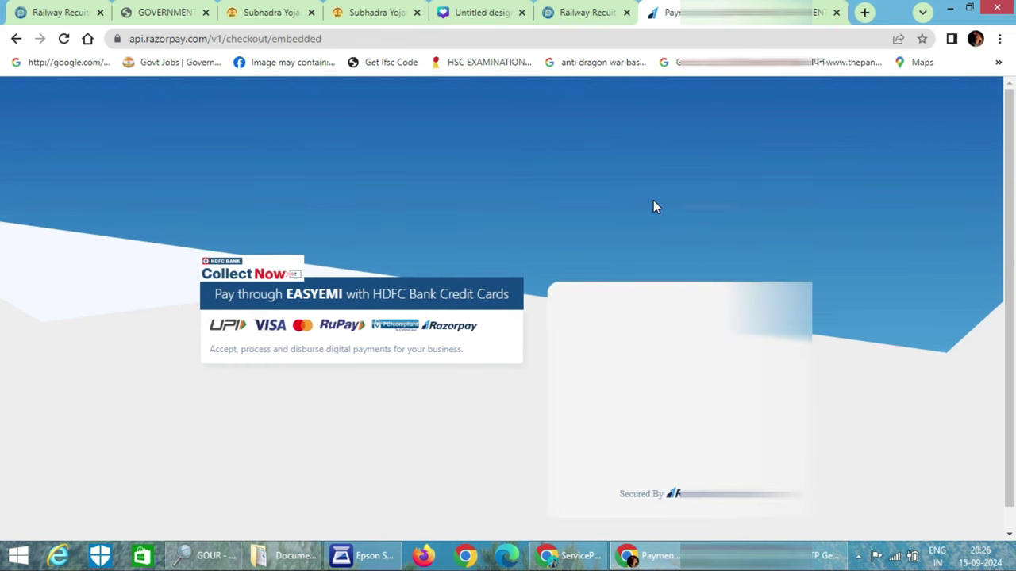
Select UPI/QR payment and generate a scannable QR code for the ₹250 fee
{"action": "left_click", "coordinate": [624, 405]}
{"action": "left_click", "coordinate": [630, 259]}
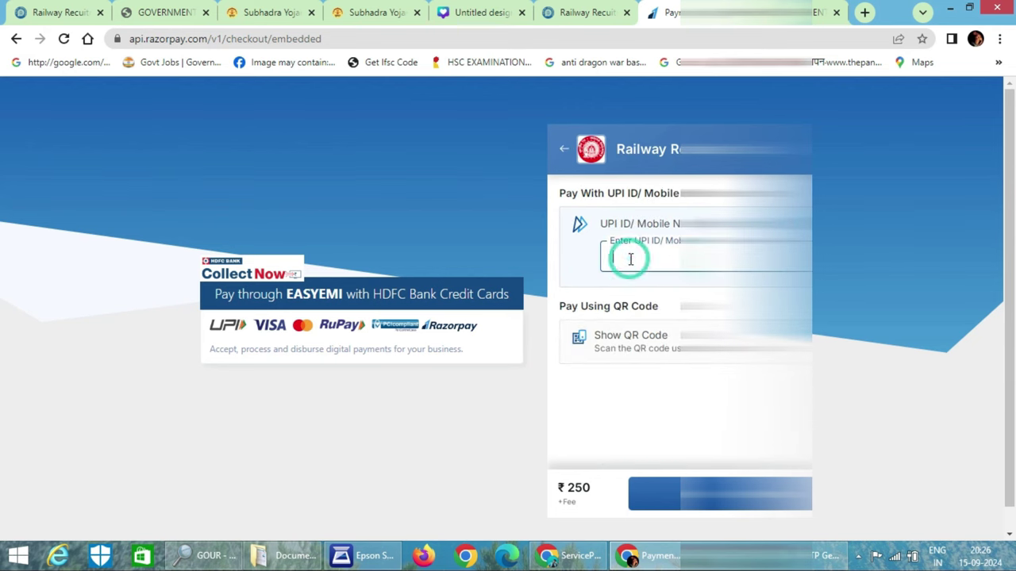
{"action": "left_click", "coordinate": [626, 338]}
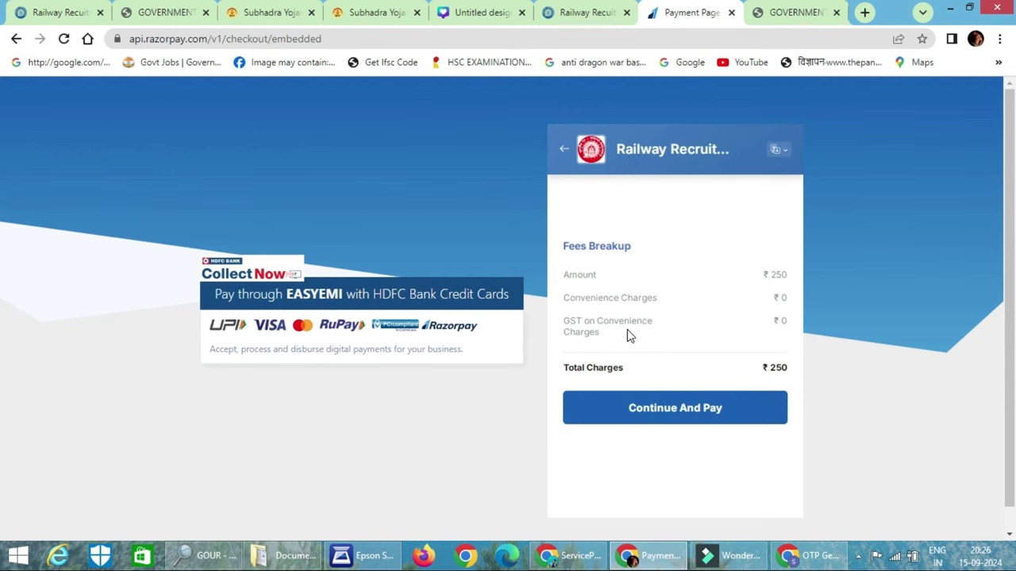
{"action": "scroll", "coordinate": [634, 342], "scroll_direction": "down", "scroll_amount": 1}
{"action": "left_click", "coordinate": [676, 389]}
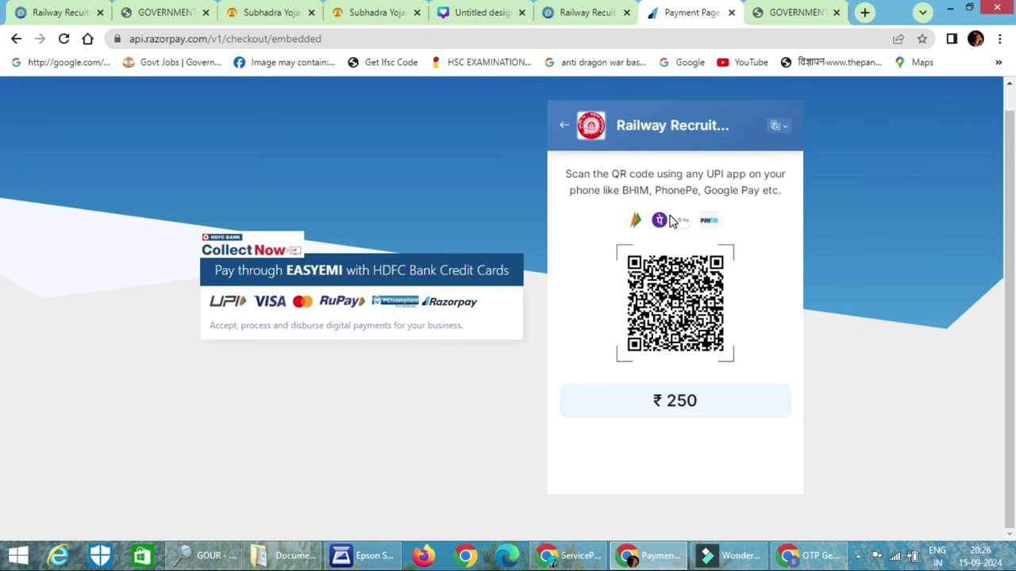
Check the RRB notice tab, return to the QR page, and load YouTube there
{"action": "left_click", "coordinate": [588, 12]}
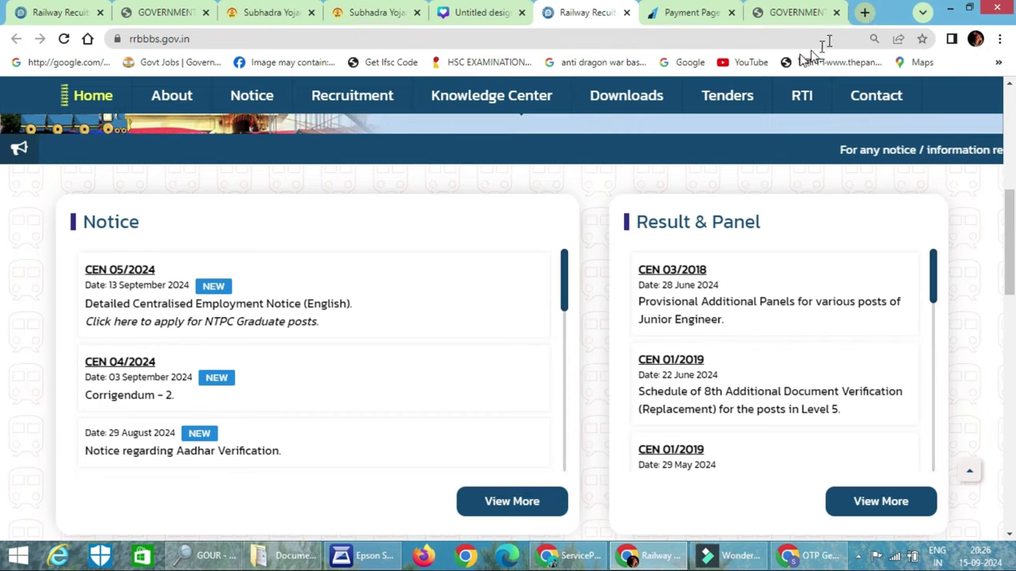
{"action": "left_click", "coordinate": [719, 19]}
{"action": "left_click", "coordinate": [731, 63]}
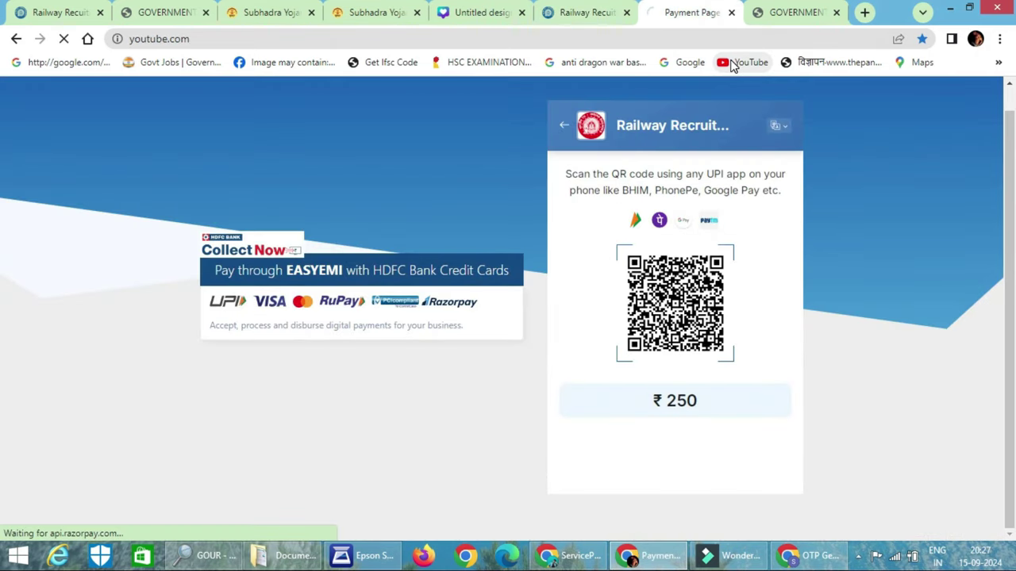